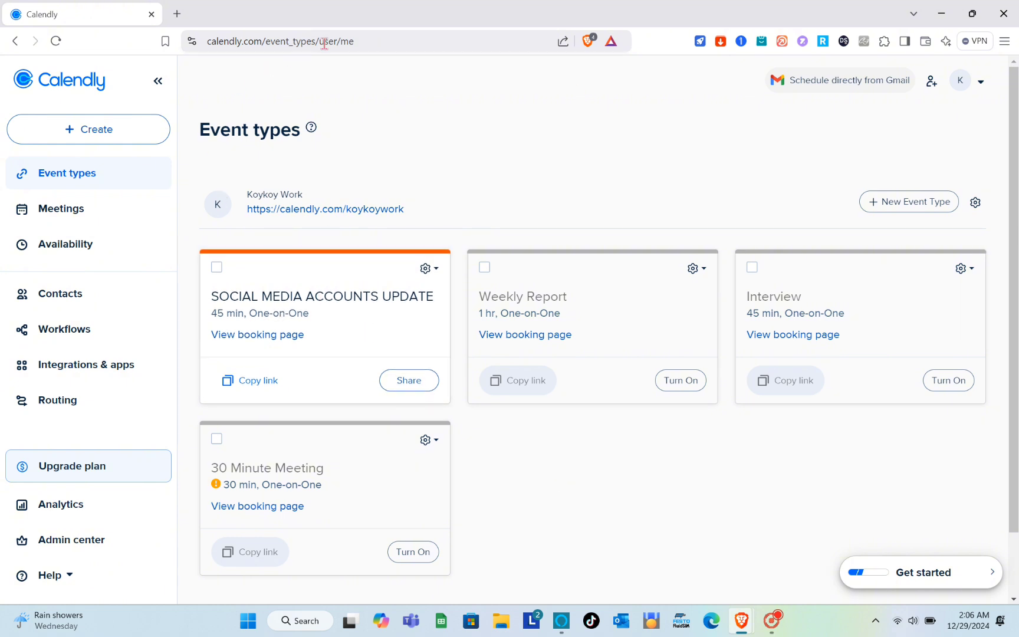
Search the web for calendly and open the official Calendly site from the results
{"action": "left_click", "coordinate": [356, 39]}
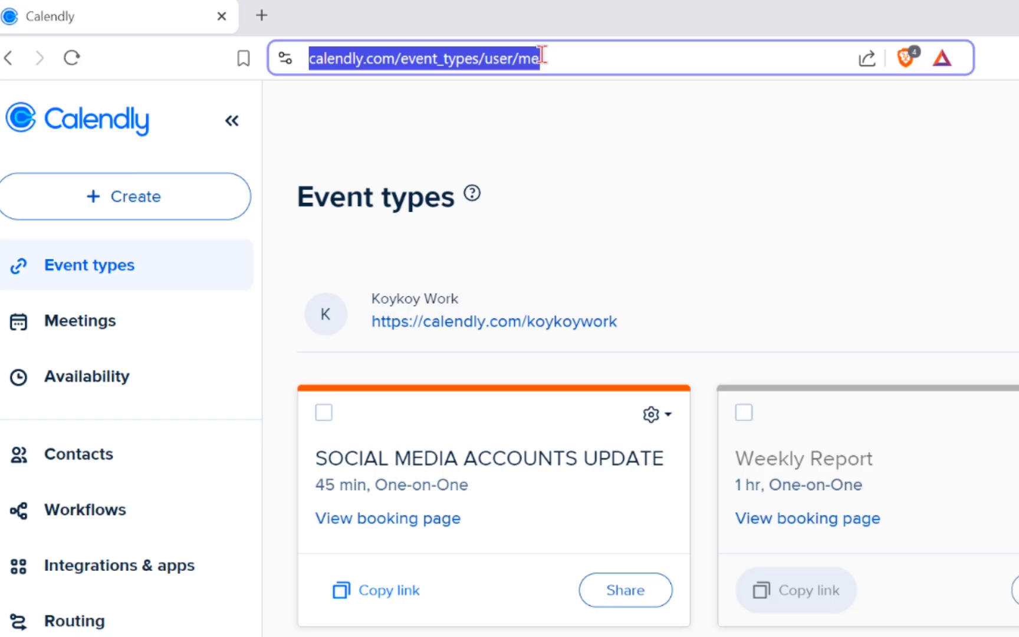
{"action": "type", "text": "ca"}
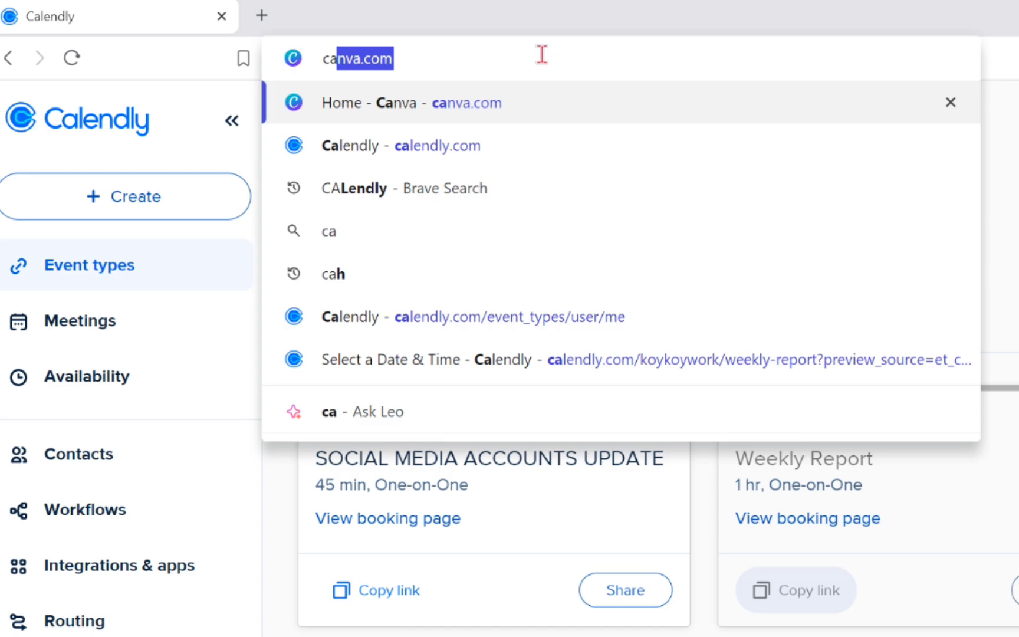
{"action": "type", "text": "le"}
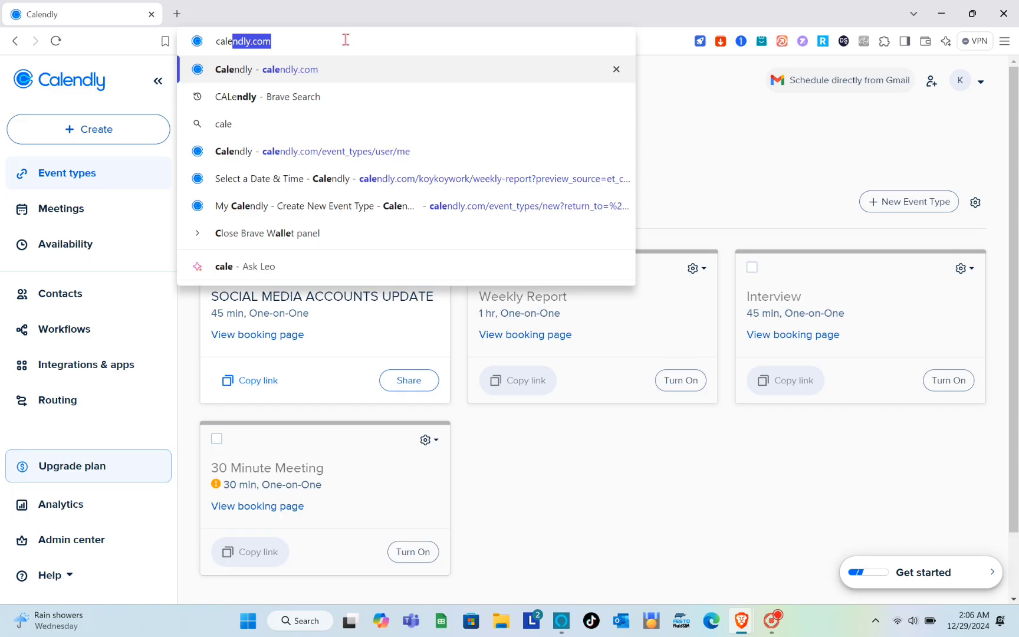
{"action": "key", "text": "Right"}
{"action": "key", "text": "BackSpace"}
{"action": "key", "text": "BackSpace"}
{"action": "key", "text": "BackSpace"}
{"action": "key", "text": "BackSpace"}
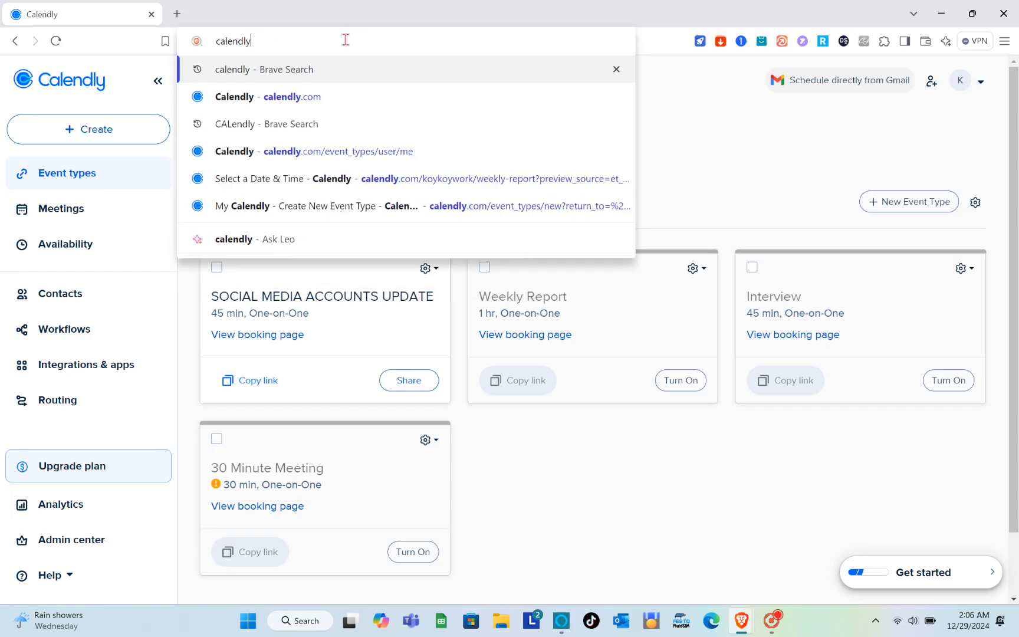
{"action": "key", "text": "Return"}
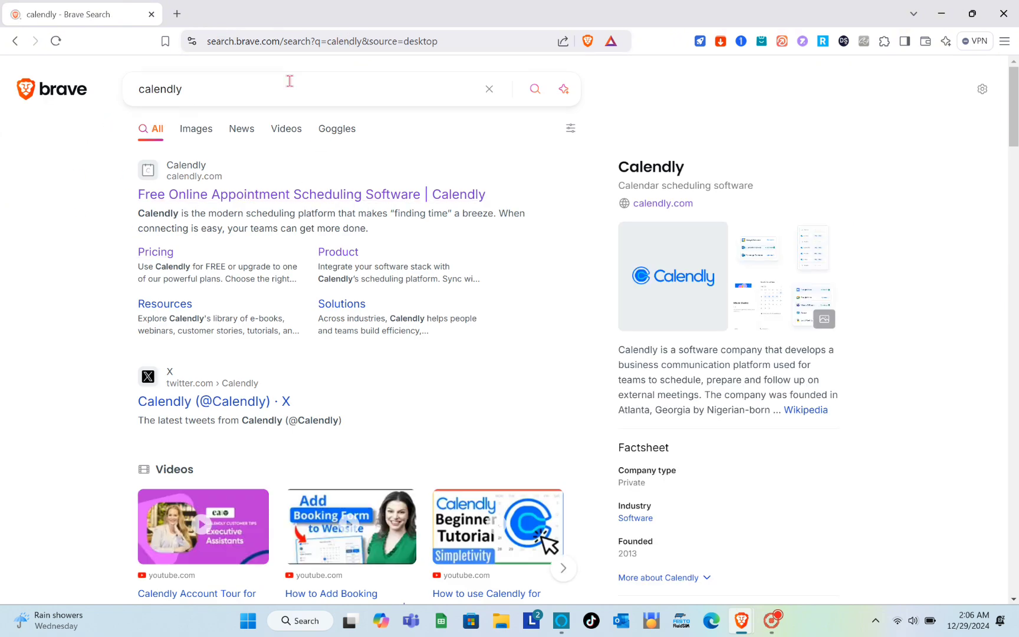
{"action": "left_click", "coordinate": [180, 198]}
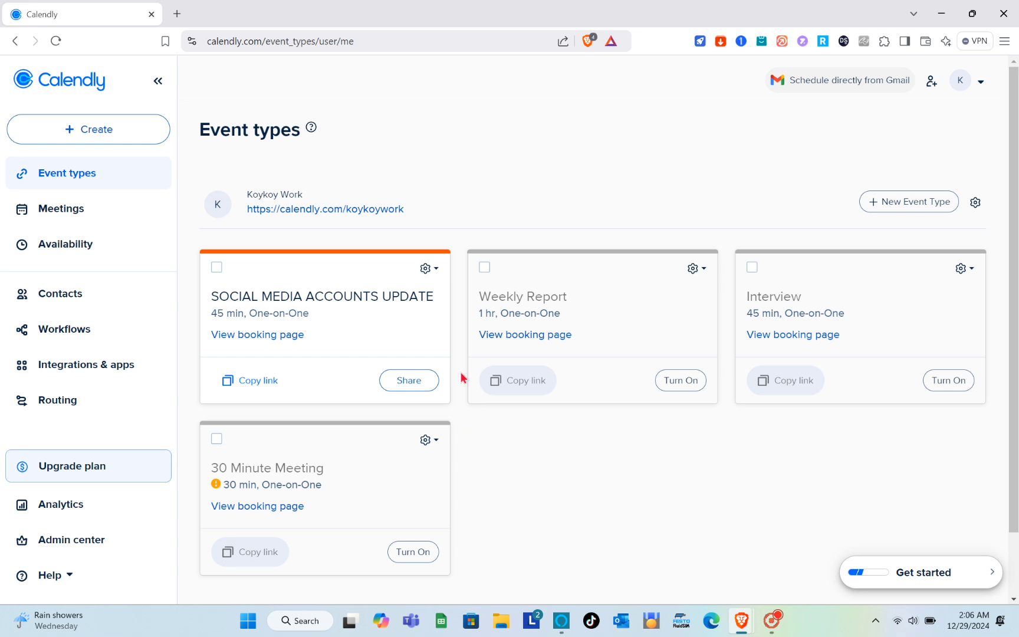
Look over the event types list, view the SOCIAL MEDIA ACCOUNTS UPDATE event's settings, and return to the list
{"action": "scroll", "coordinate": [465, 463], "scroll_direction": "down", "scroll_amount": 2}
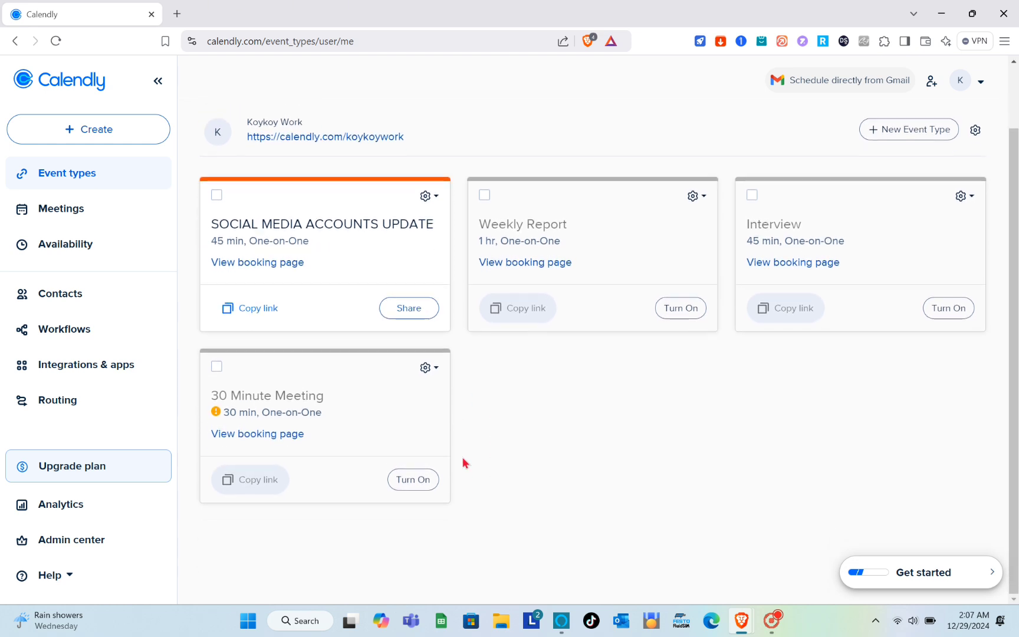
{"action": "scroll", "coordinate": [465, 463], "scroll_direction": "up", "scroll_amount": 2}
{"action": "scroll", "coordinate": [466, 463], "scroll_direction": "down", "scroll_amount": 2}
{"action": "scroll", "coordinate": [341, 337], "scroll_direction": "up", "scroll_amount": 2}
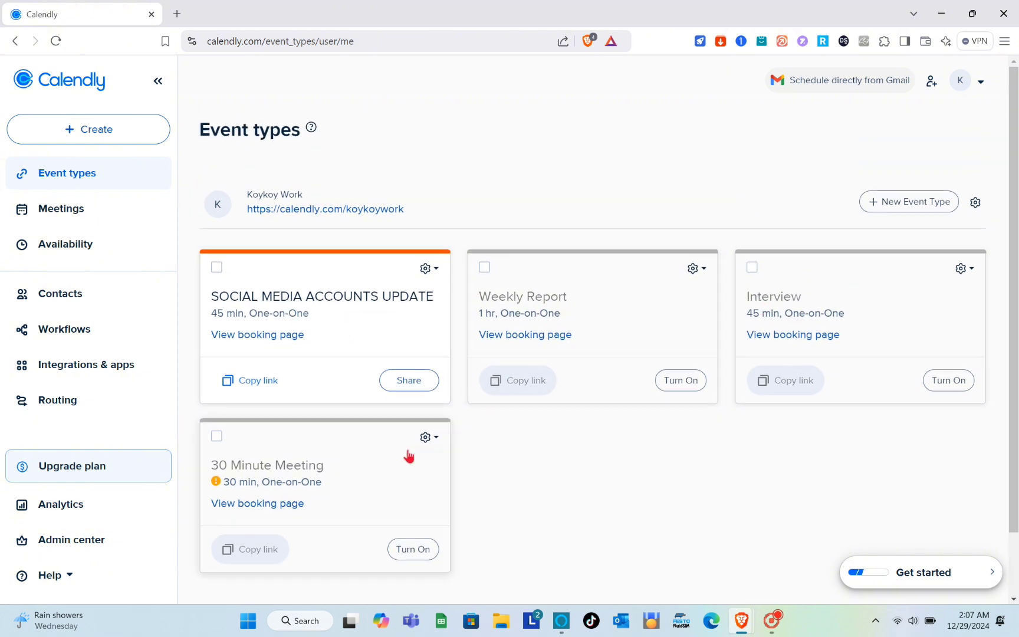
{"action": "scroll", "coordinate": [378, 486], "scroll_direction": "down", "scroll_amount": 2}
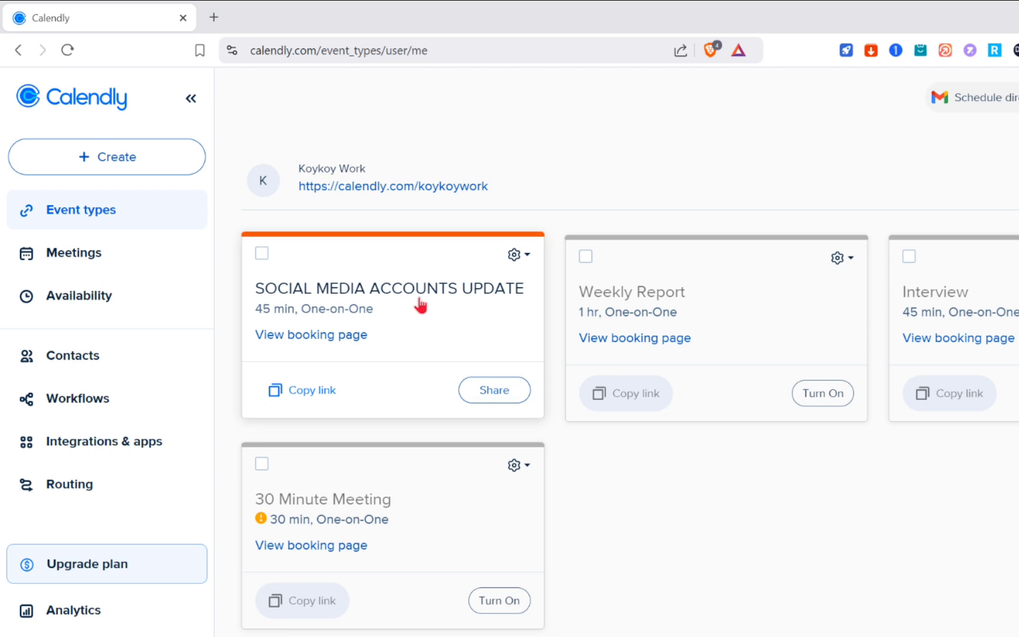
{"action": "left_click", "coordinate": [420, 302]}
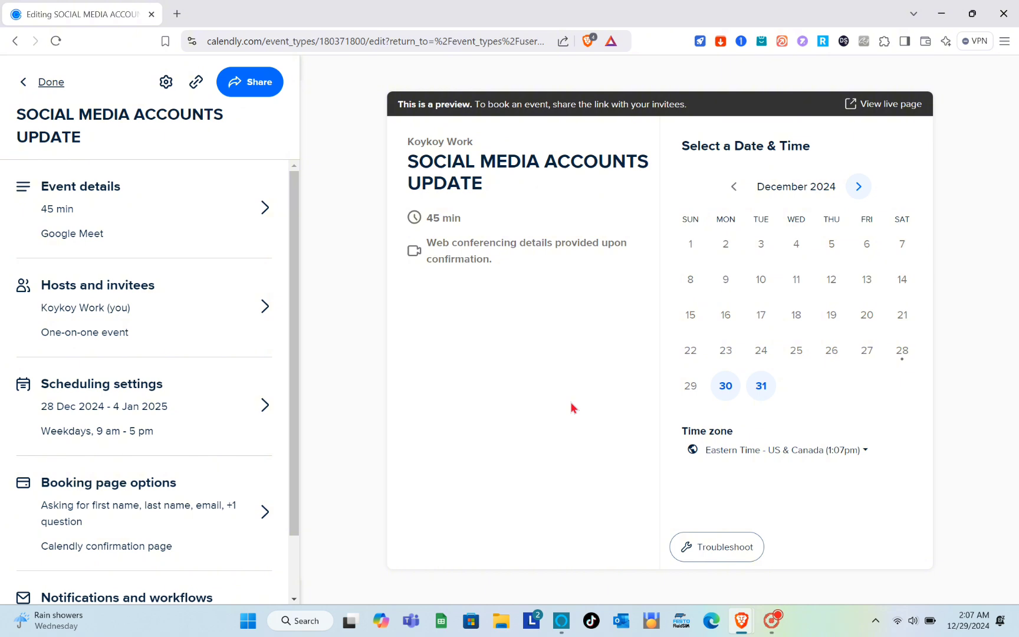
{"action": "left_click", "coordinate": [27, 83]}
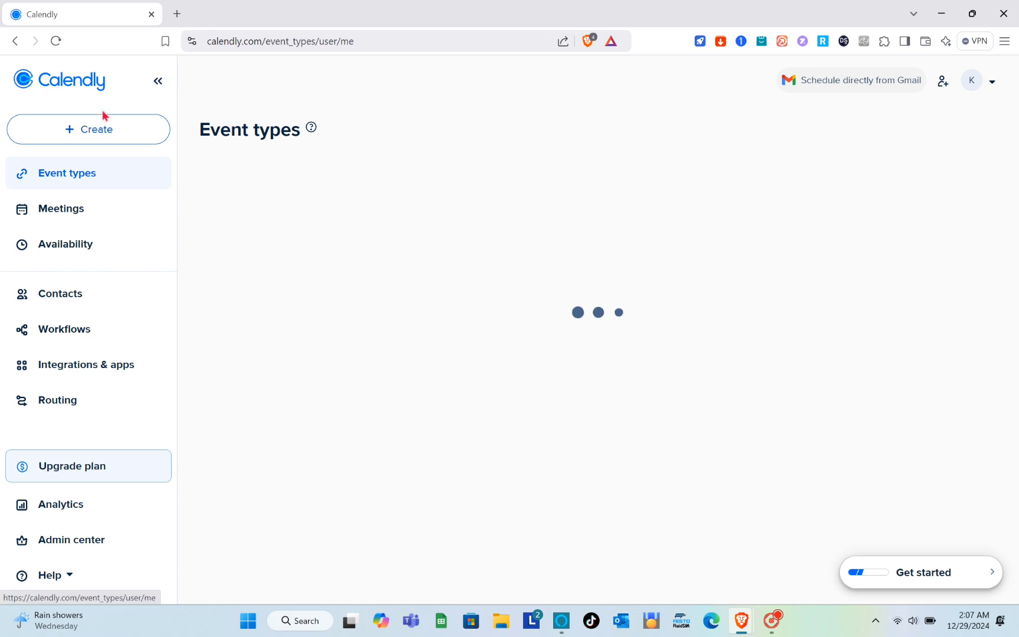
View the settings of the Weekly Report and Interview event types, returning to the event list after each
{"action": "left_click", "coordinate": [623, 329]}
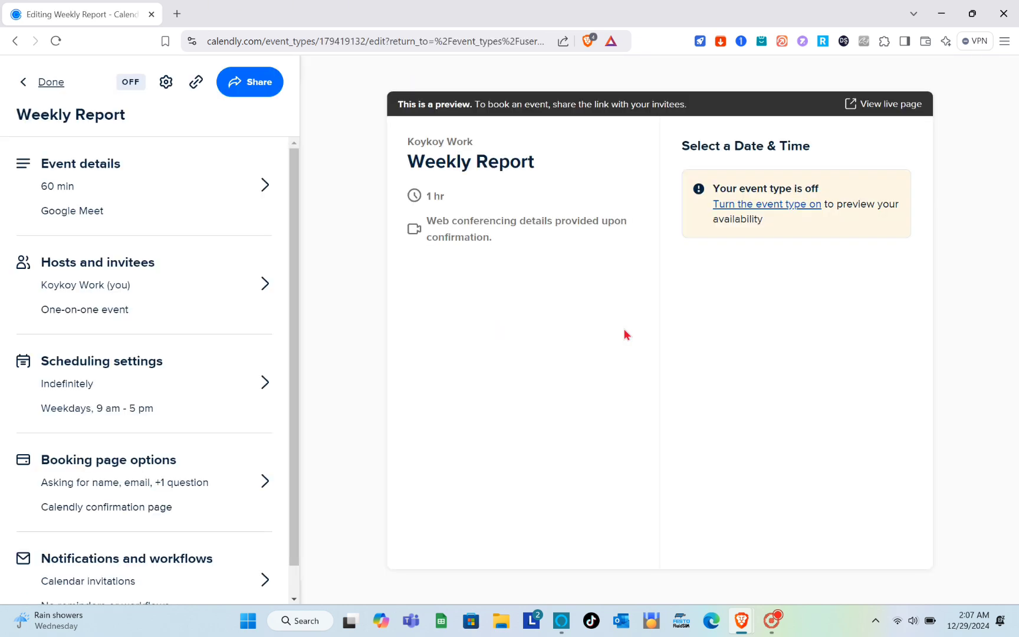
{"action": "left_click", "coordinate": [26, 86]}
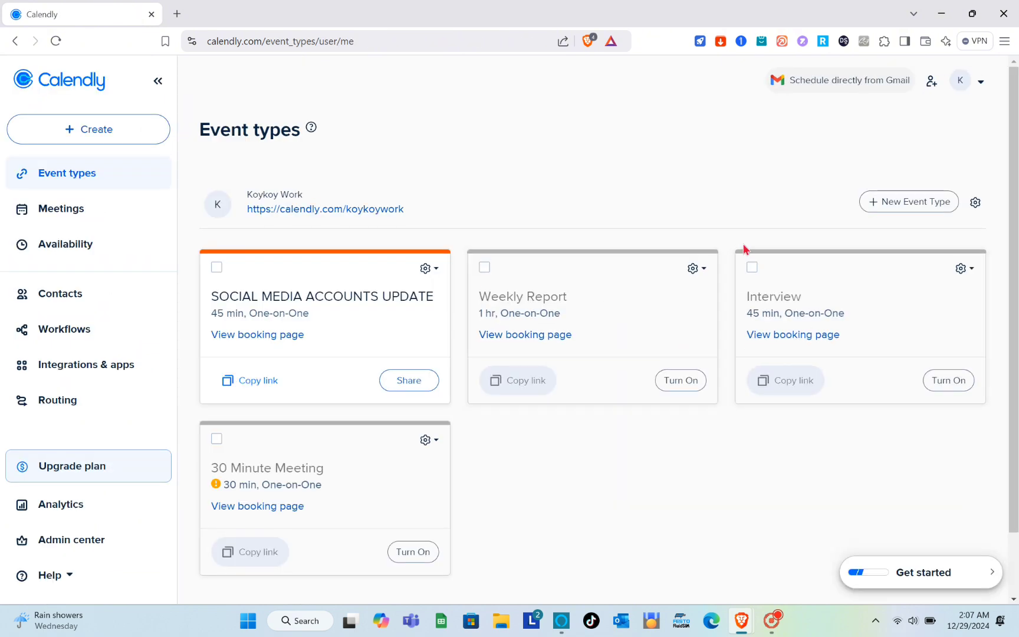
{"action": "left_click", "coordinate": [874, 299]}
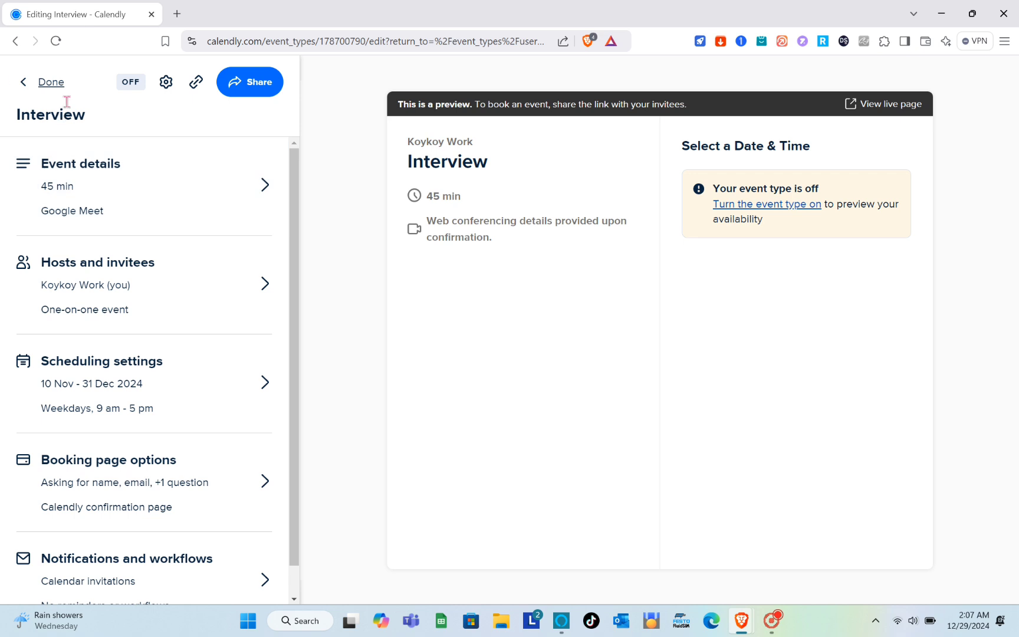
{"action": "left_click", "coordinate": [23, 87]}
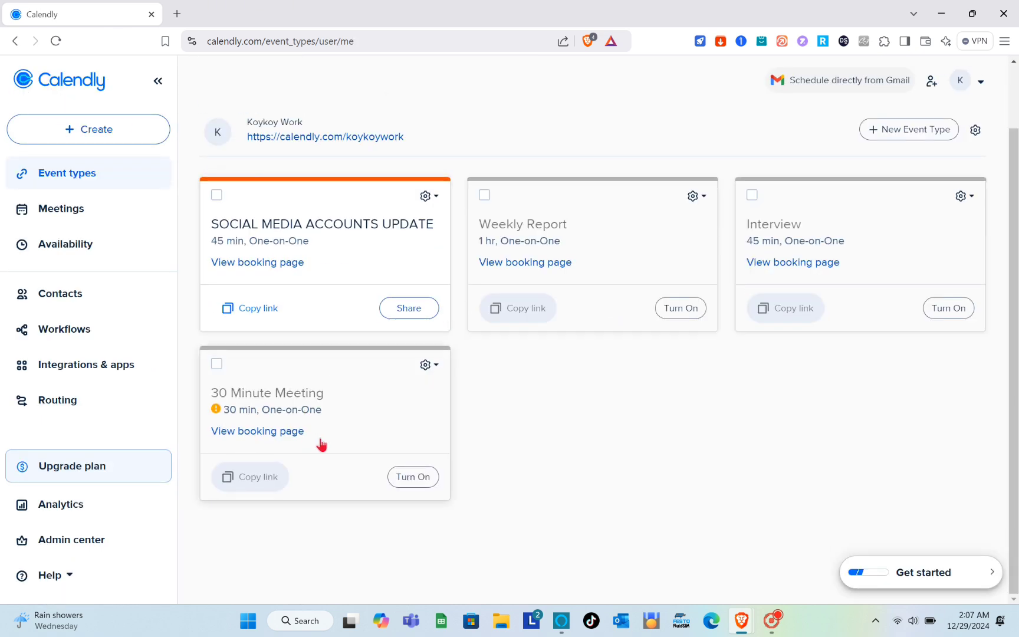
View the 30 Minute Meeting event type's settings from event details to notifications, and return to the event list
{"action": "left_click", "coordinate": [321, 440]}
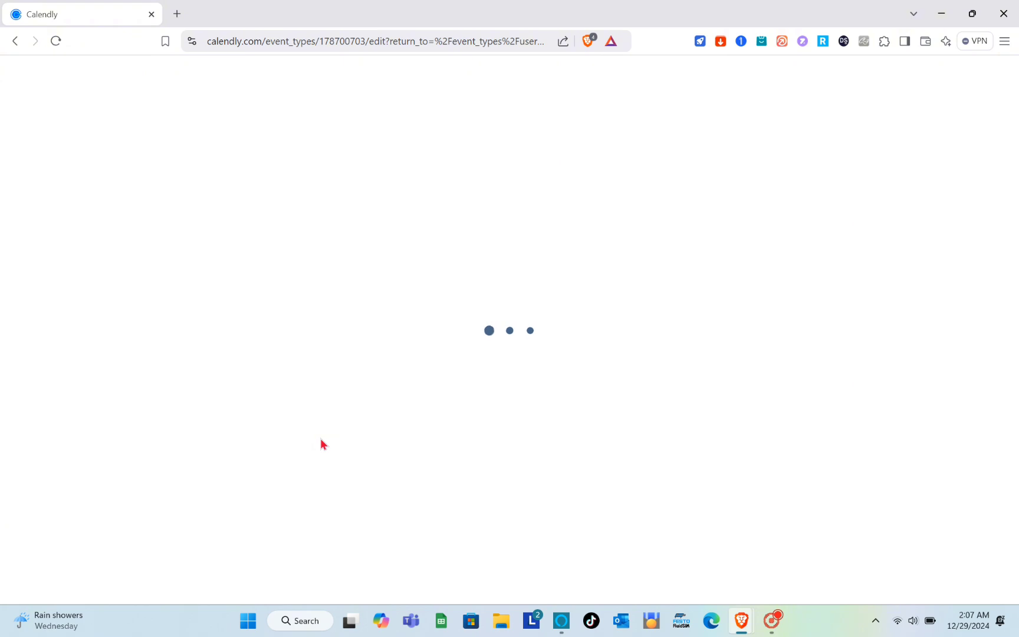
{"action": "scroll", "coordinate": [141, 316], "scroll_direction": "down", "scroll_amount": 1}
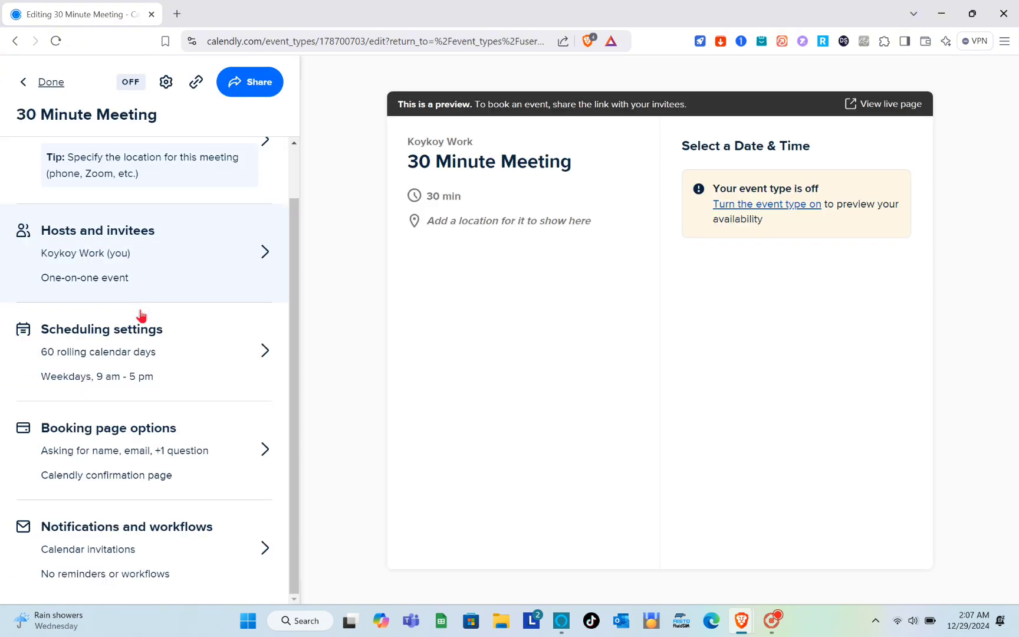
{"action": "scroll", "coordinate": [35, 191], "scroll_direction": "up", "scroll_amount": 1}
{"action": "left_click", "coordinate": [27, 85]}
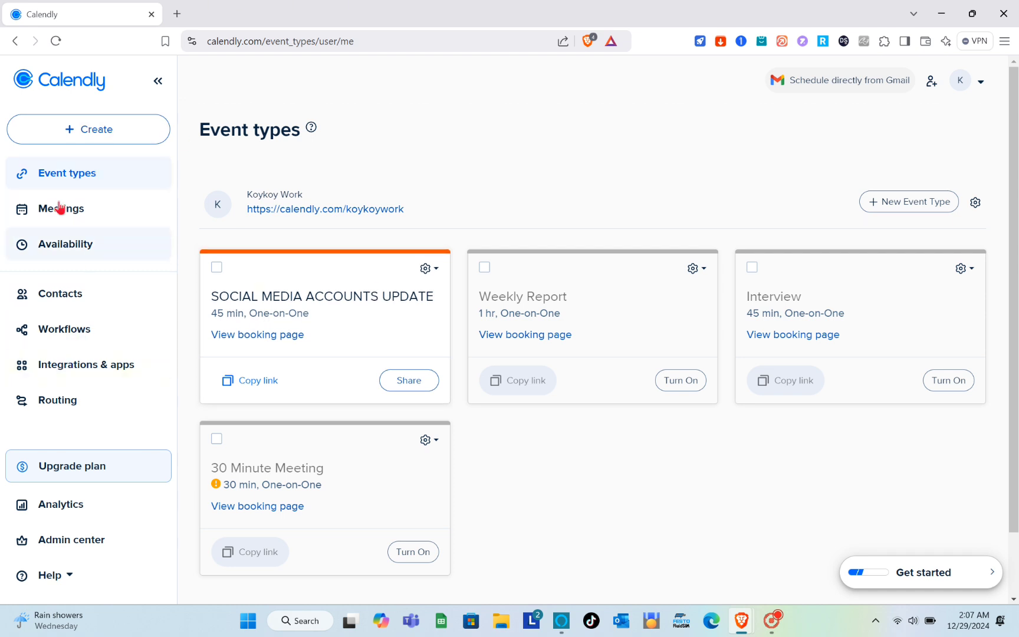
Open the account's plan upgrade page and examine the yearly prices and core features of the plans
{"action": "left_click", "coordinate": [981, 95]}
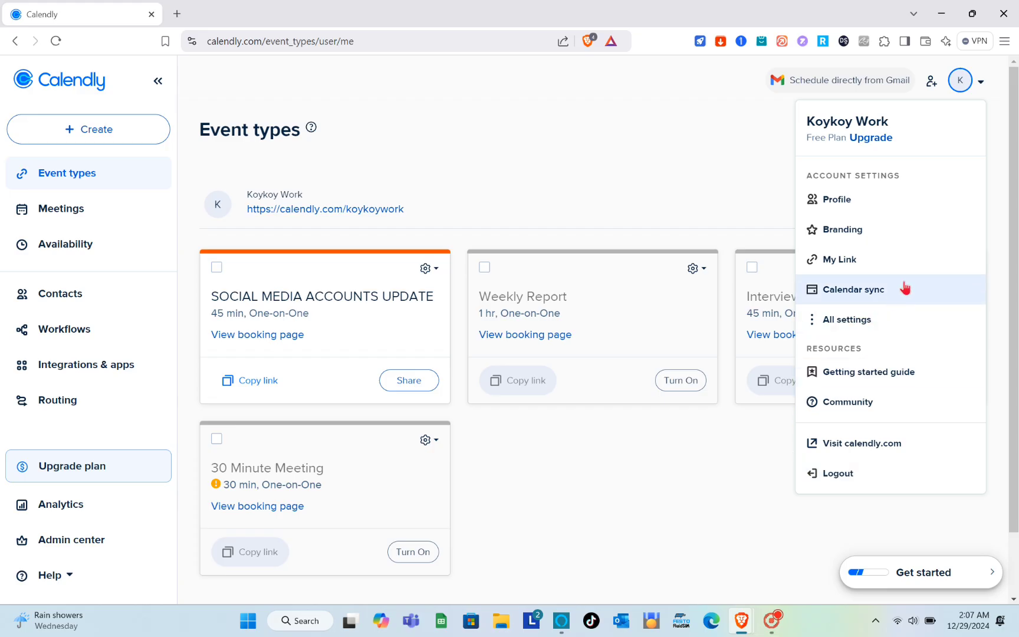
{"action": "left_click", "coordinate": [857, 139]}
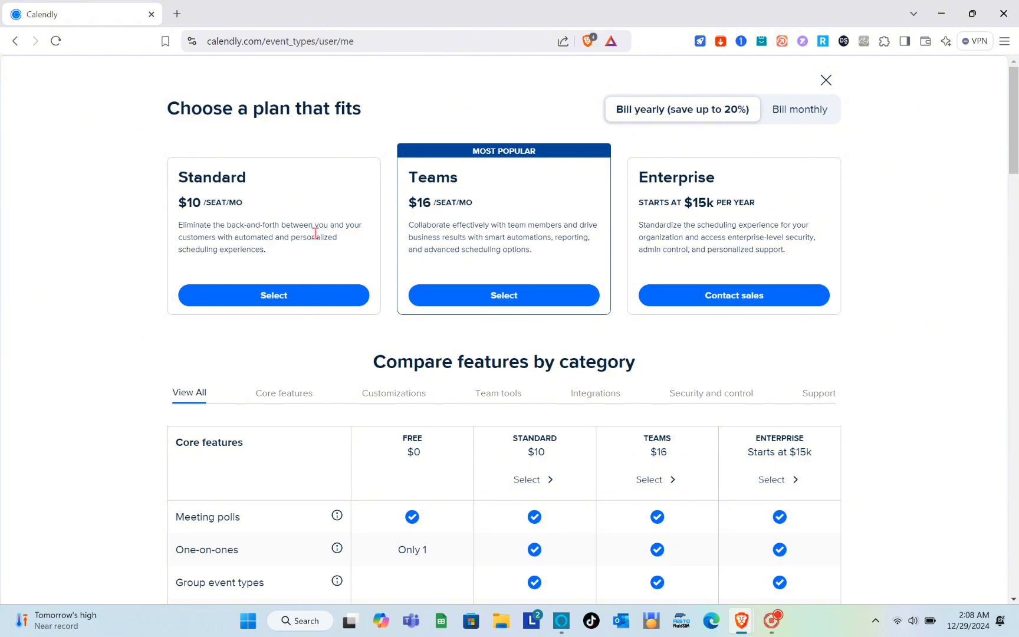
{"action": "scroll", "coordinate": [315, 233], "scroll_direction": "down", "scroll_amount": 4}
{"action": "scroll", "coordinate": [316, 233], "scroll_direction": "up", "scroll_amount": 3}
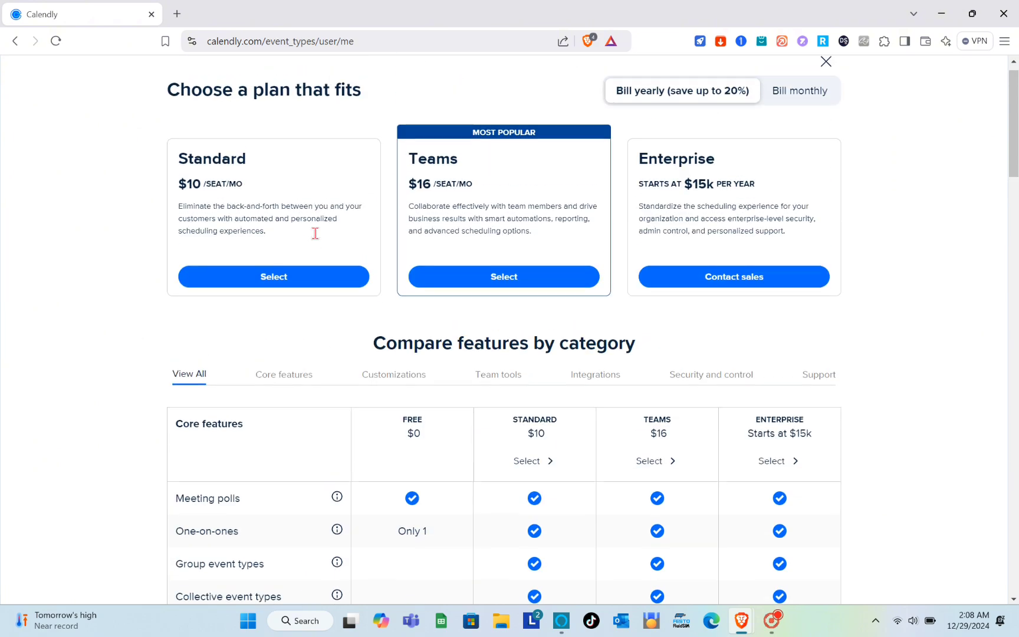
{"action": "scroll", "coordinate": [315, 234], "scroll_direction": "down", "scroll_amount": 1}
{"action": "scroll", "coordinate": [316, 234], "scroll_direction": "up", "scroll_amount": 2}
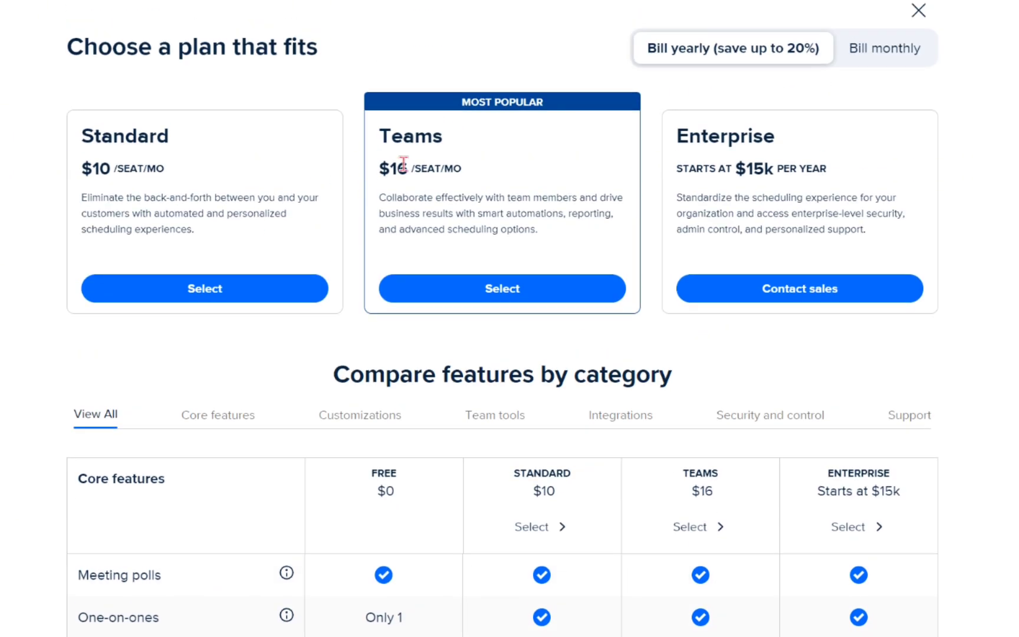
{"action": "scroll", "coordinate": [514, 227], "scroll_direction": "down", "scroll_amount": 1}
{"action": "scroll", "coordinate": [514, 199], "scroll_direction": "down", "scroll_amount": 8}
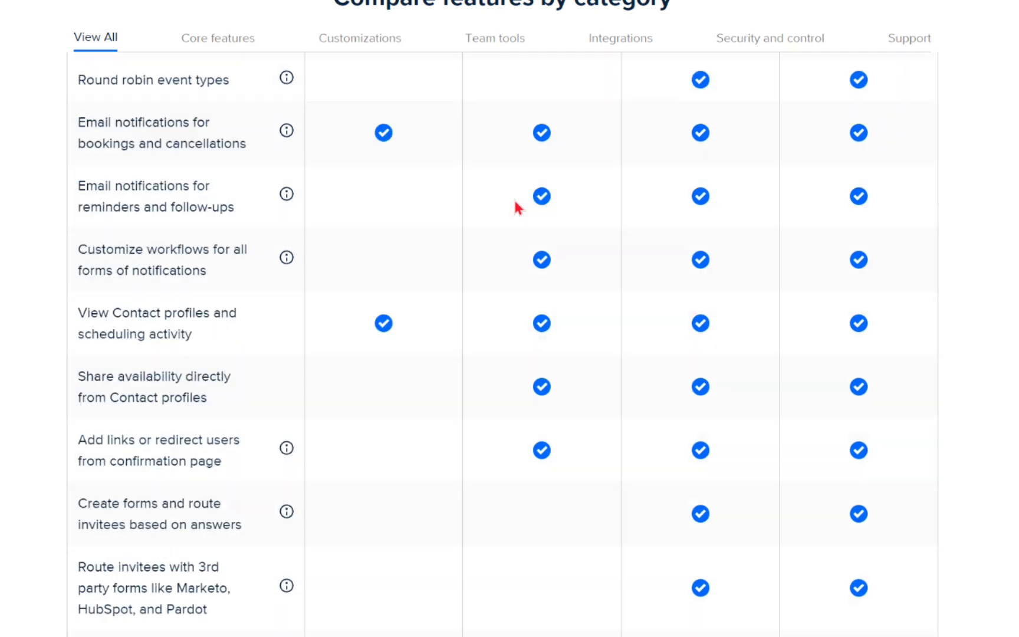
{"action": "scroll", "coordinate": [514, 199], "scroll_direction": "up", "scroll_amount": 4}
{"action": "scroll", "coordinate": [515, 232], "scroll_direction": "up", "scroll_amount": 1}
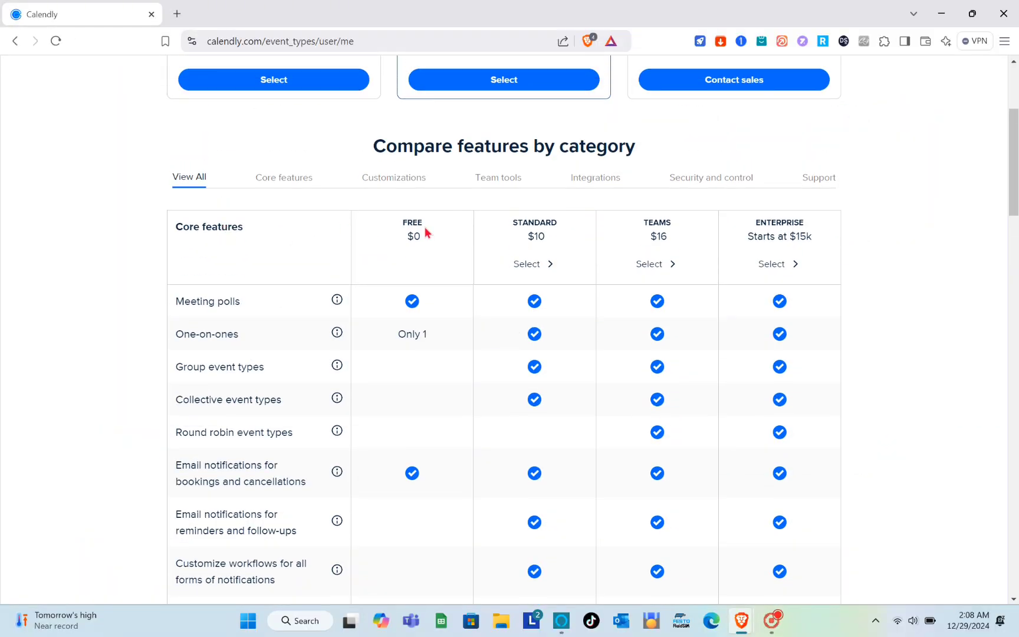
Compare the Free, Standard, Teams and Enterprise plans across the whole feature table, from core features to support
{"action": "scroll", "coordinate": [413, 320], "scroll_direction": "down", "scroll_amount": 10}
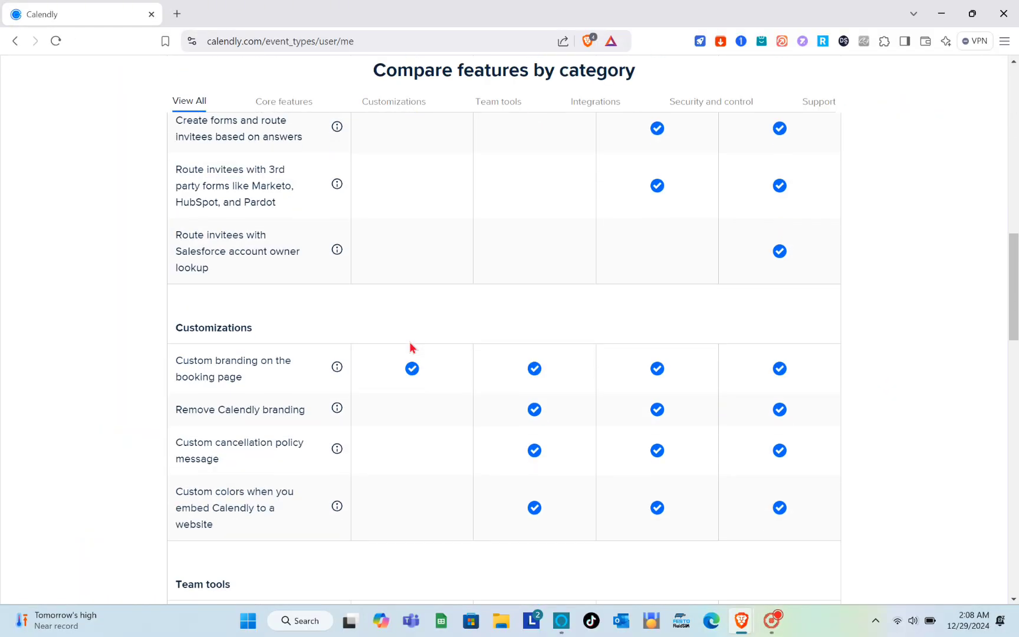
{"action": "scroll", "coordinate": [410, 345], "scroll_direction": "up", "scroll_amount": 9}
{"action": "scroll", "coordinate": [409, 342], "scroll_direction": "up", "scroll_amount": 4}
{"action": "scroll", "coordinate": [411, 348], "scroll_direction": "down", "scroll_amount": 2}
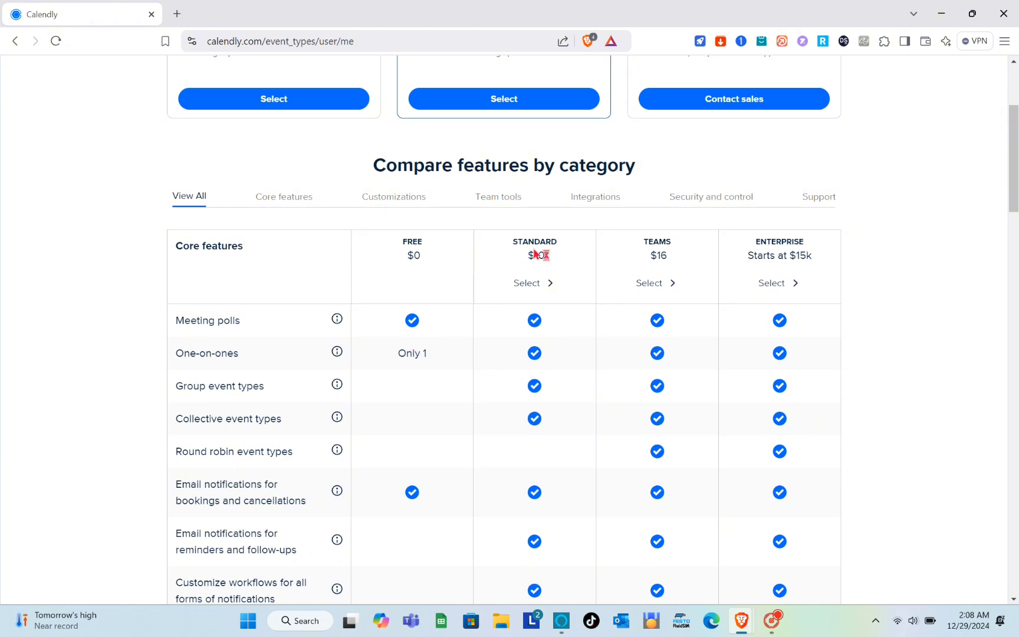
{"action": "scroll", "coordinate": [536, 289], "scroll_direction": "down", "scroll_amount": 5}
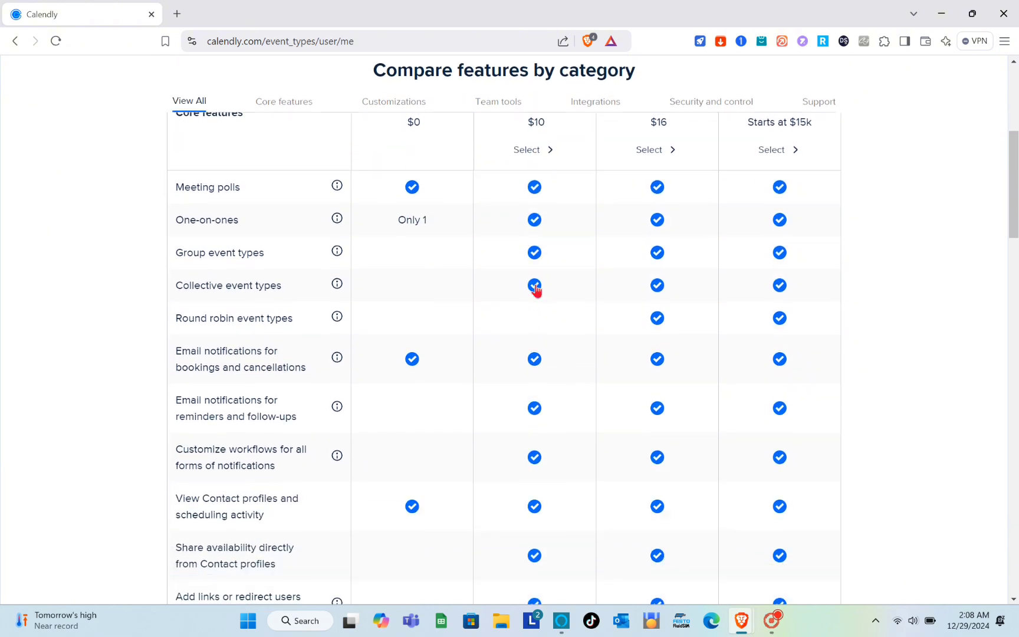
{"action": "scroll", "coordinate": [537, 289], "scroll_direction": "down", "scroll_amount": 3}
{"action": "scroll", "coordinate": [537, 289], "scroll_direction": "up", "scroll_amount": 4}
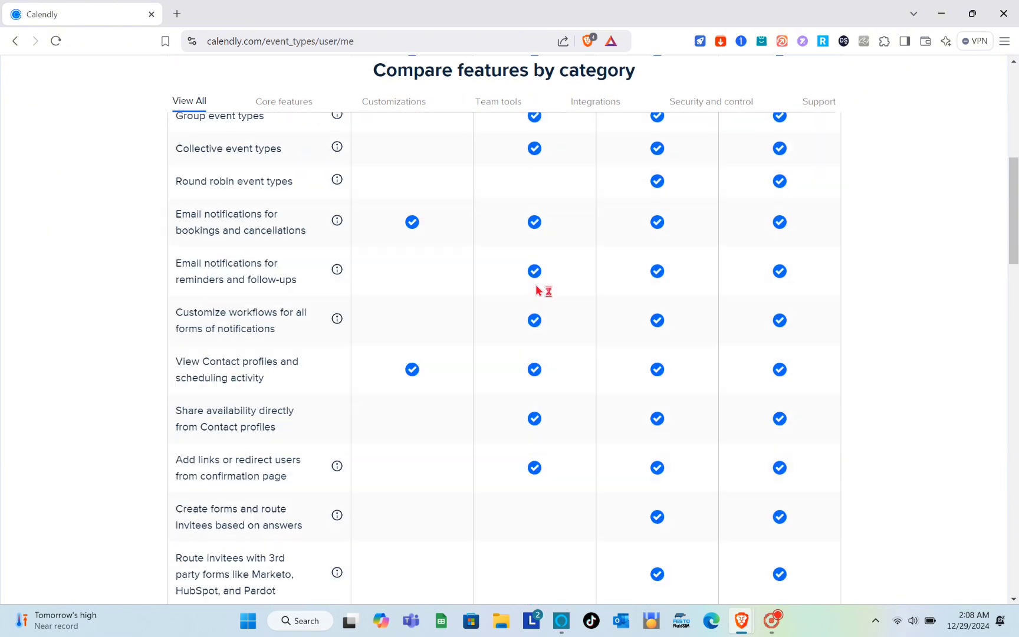
{"action": "scroll", "coordinate": [537, 289], "scroll_direction": "down", "scroll_amount": 3}
{"action": "scroll", "coordinate": [537, 289], "scroll_direction": "up", "scroll_amount": 10}
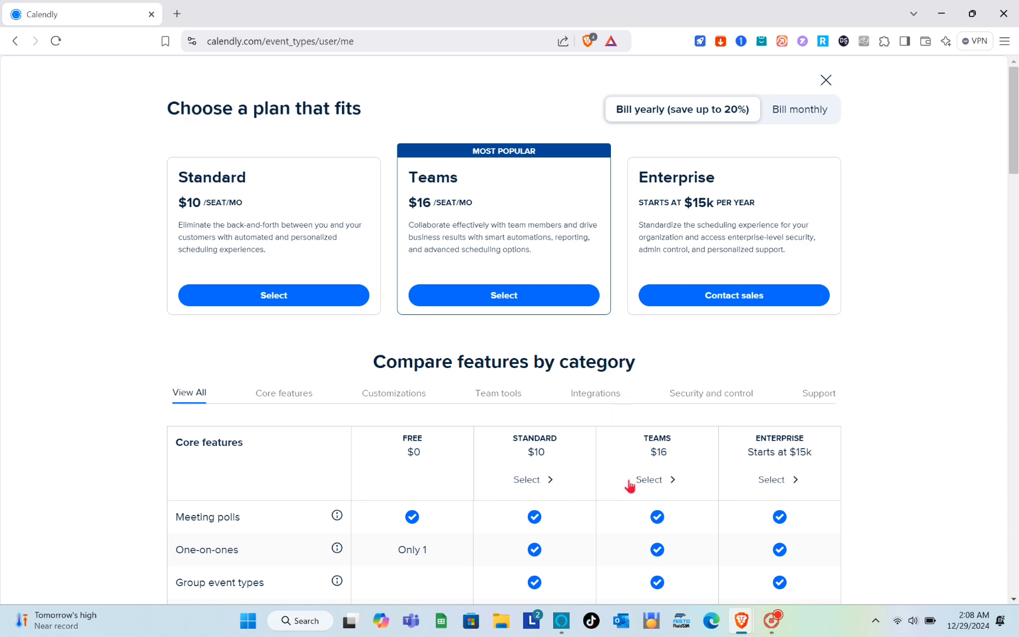
{"action": "scroll", "coordinate": [675, 480], "scroll_direction": "down", "scroll_amount": 3}
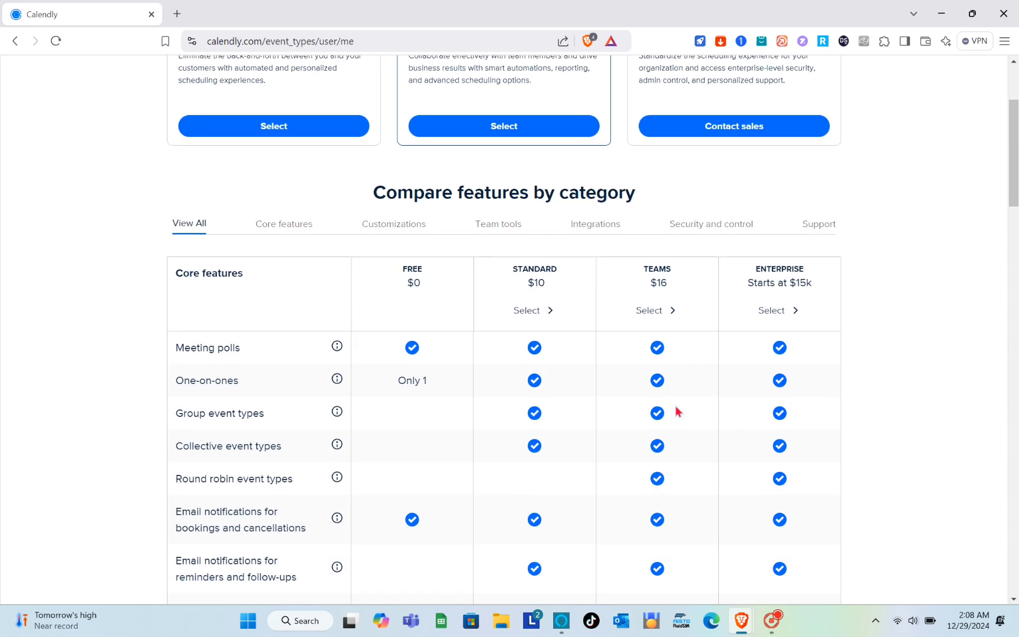
{"action": "scroll", "coordinate": [711, 353], "scroll_direction": "up", "scroll_amount": 3}
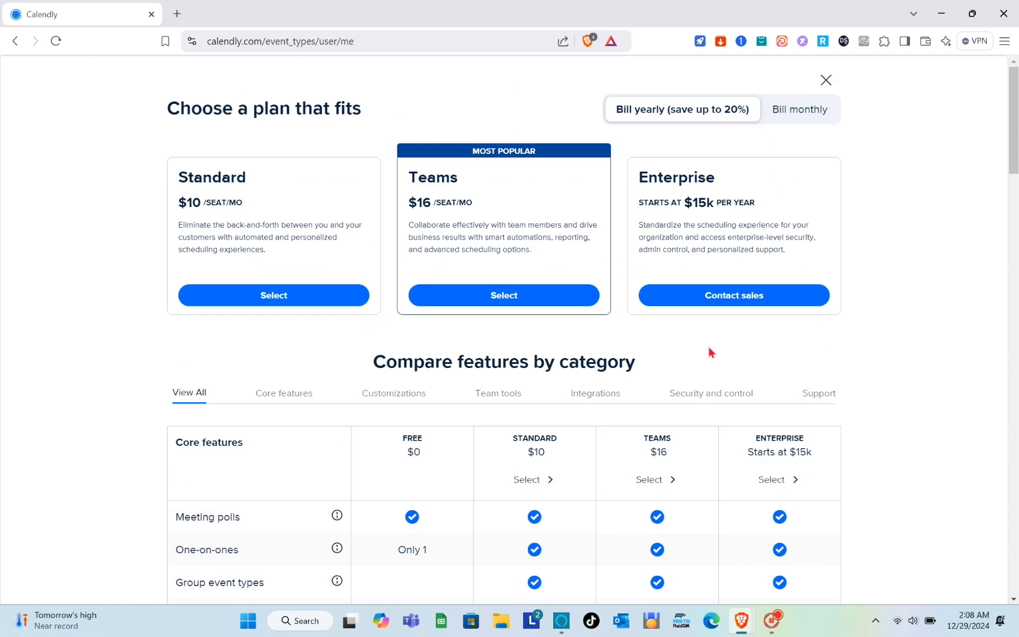
{"action": "scroll", "coordinate": [709, 349], "scroll_direction": "down", "scroll_amount": 20}
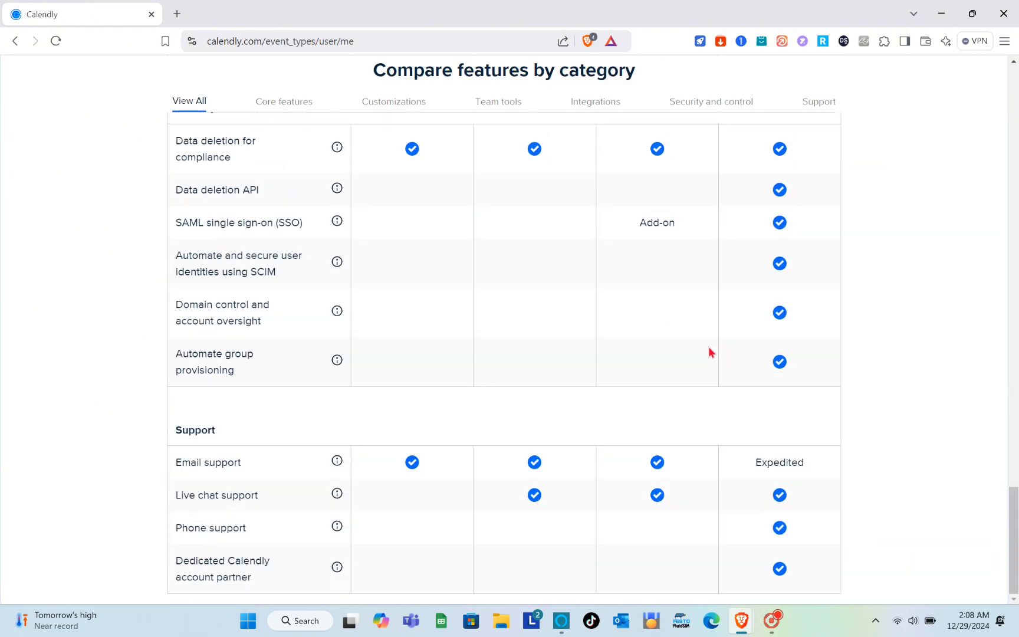
{"action": "scroll", "coordinate": [709, 349], "scroll_direction": "up", "scroll_amount": 20}
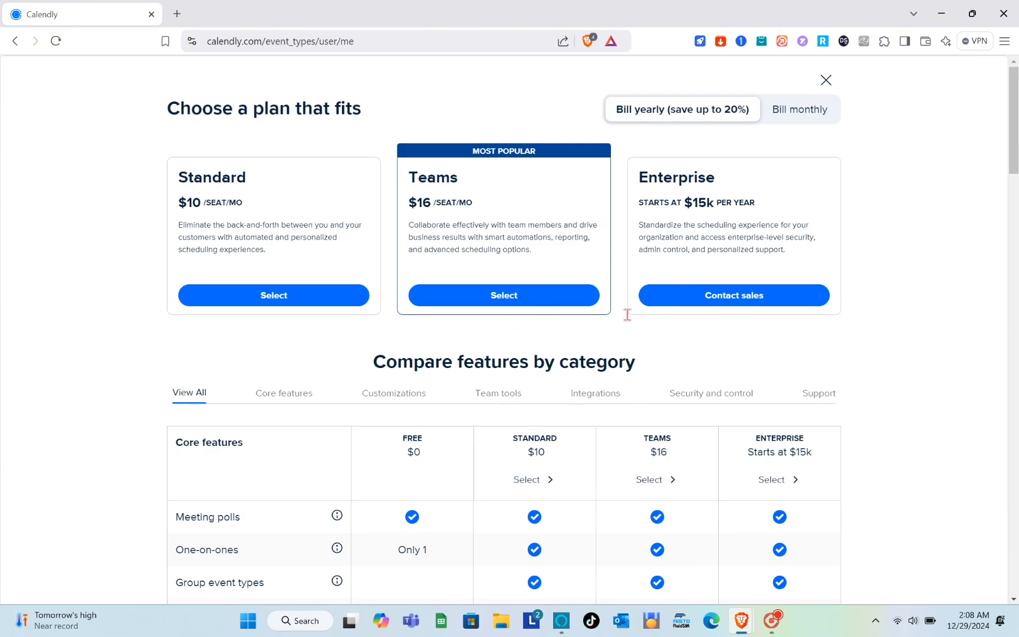
Switch the plan pricing to monthly billing and examine the prices in the feature comparison
{"action": "left_click", "coordinate": [787, 113]}
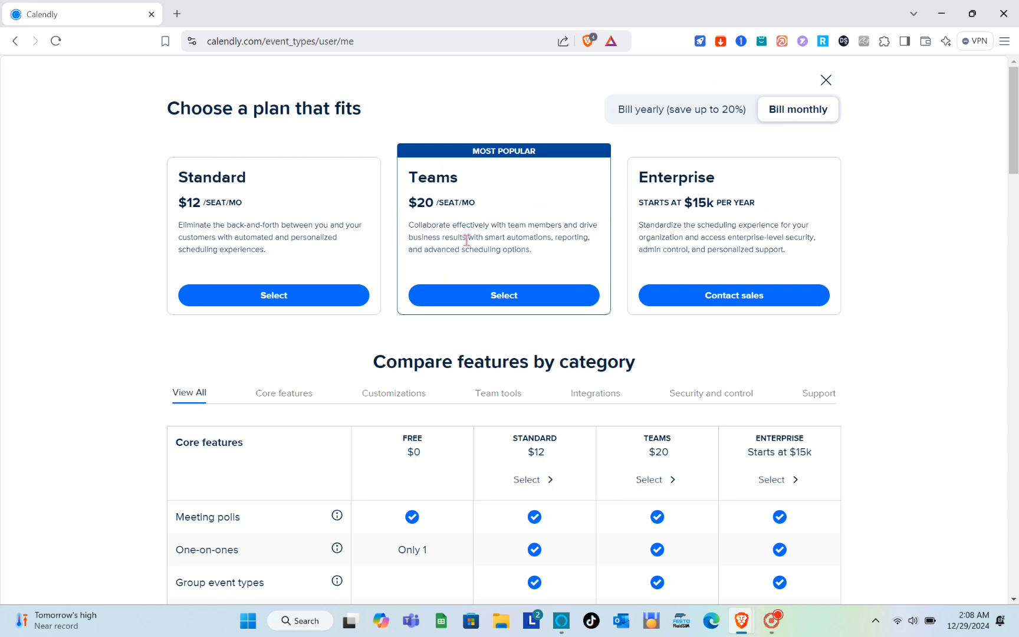
{"action": "scroll", "coordinate": [560, 515], "scroll_direction": "down", "scroll_amount": 3}
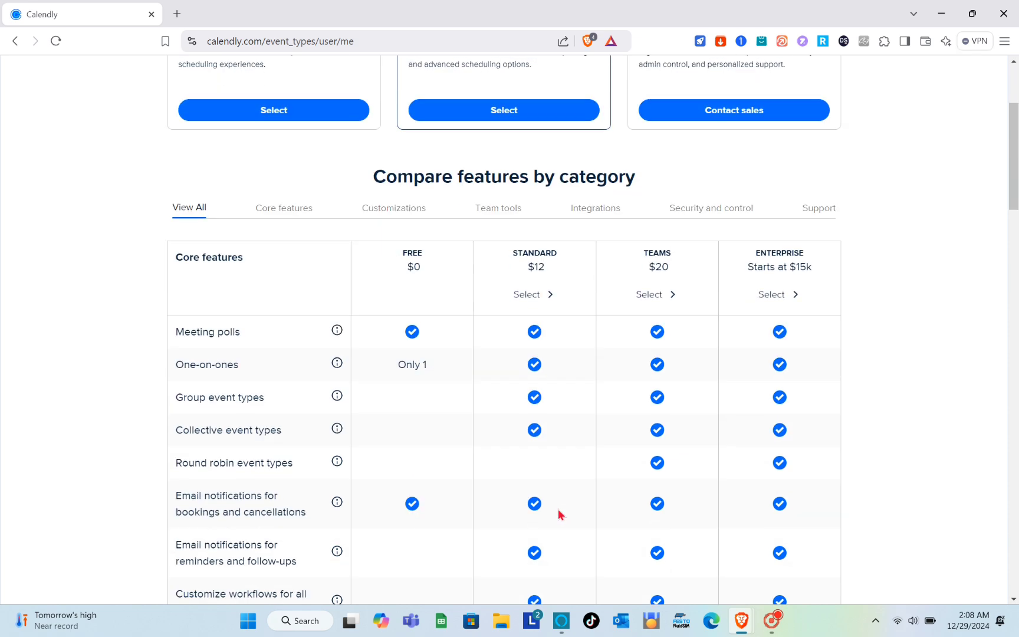
Examine the feature comparison under monthly billing down to the integrations section, and close the plan page
{"action": "scroll", "coordinate": [560, 515], "scroll_direction": "down", "scroll_amount": 2}
{"action": "scroll", "coordinate": [573, 570], "scroll_direction": "down", "scroll_amount": 10}
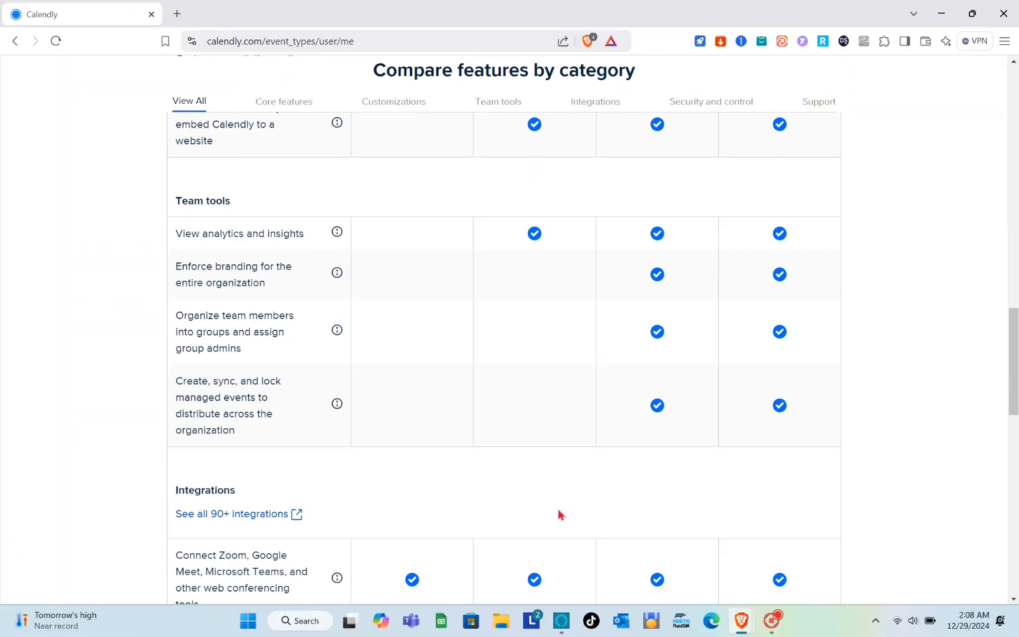
{"action": "scroll", "coordinate": [559, 515], "scroll_direction": "down", "scroll_amount": 5}
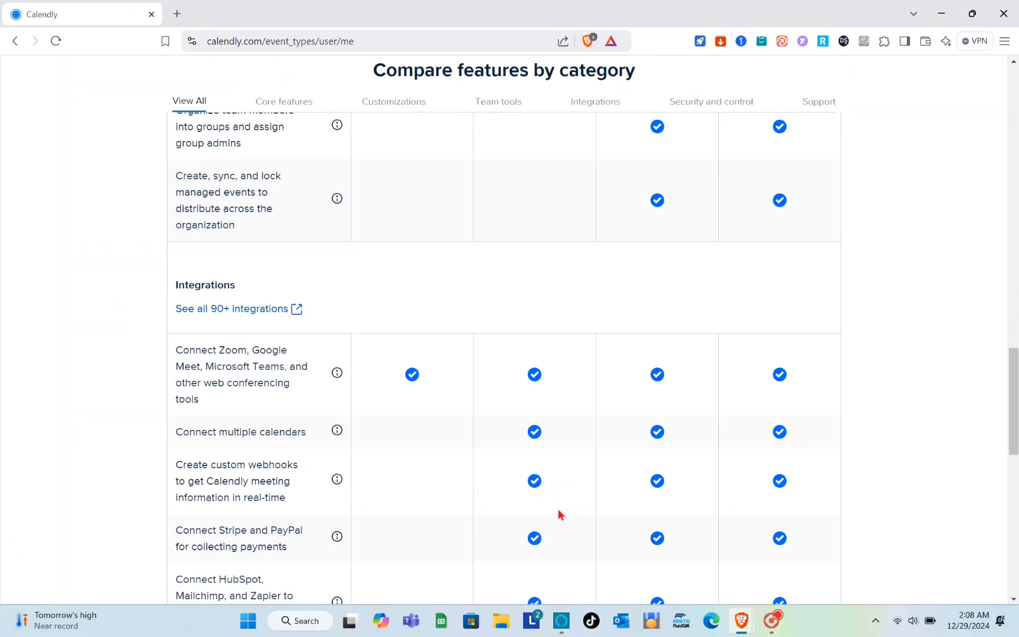
{"action": "scroll", "coordinate": [559, 515], "scroll_direction": "up", "scroll_amount": 15}
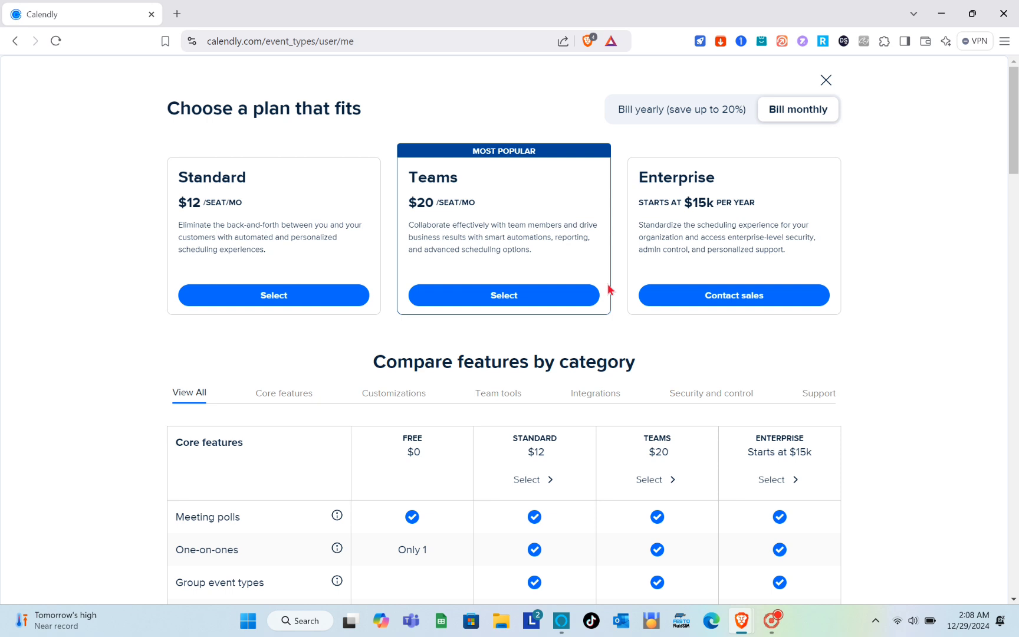
{"action": "left_click", "coordinate": [825, 80]}
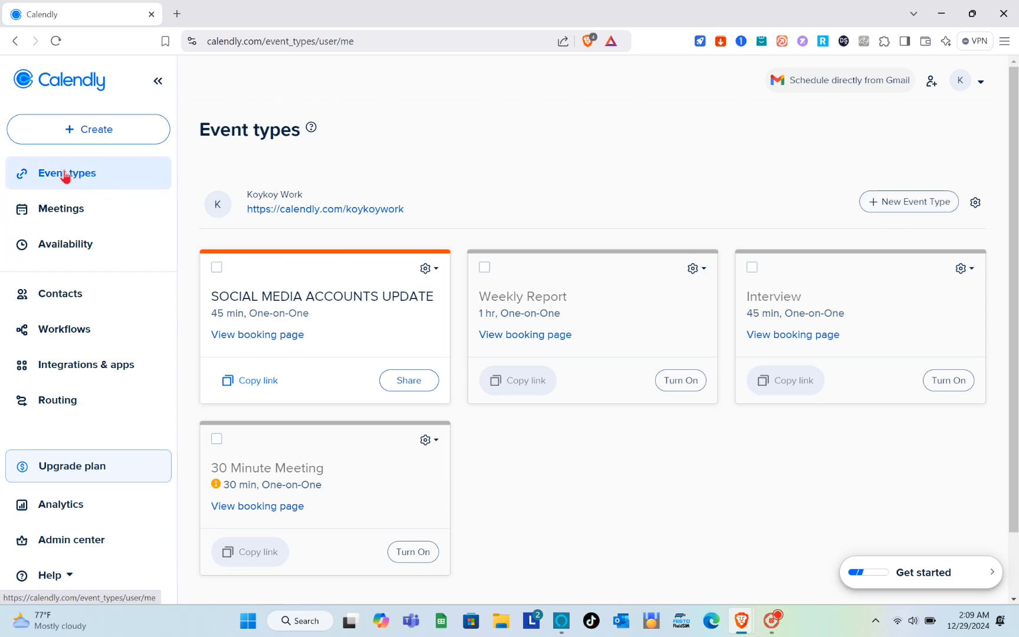
Open the meetings page and view its pending meetings, past meetings and date range options
{"action": "left_click", "coordinate": [85, 216]}
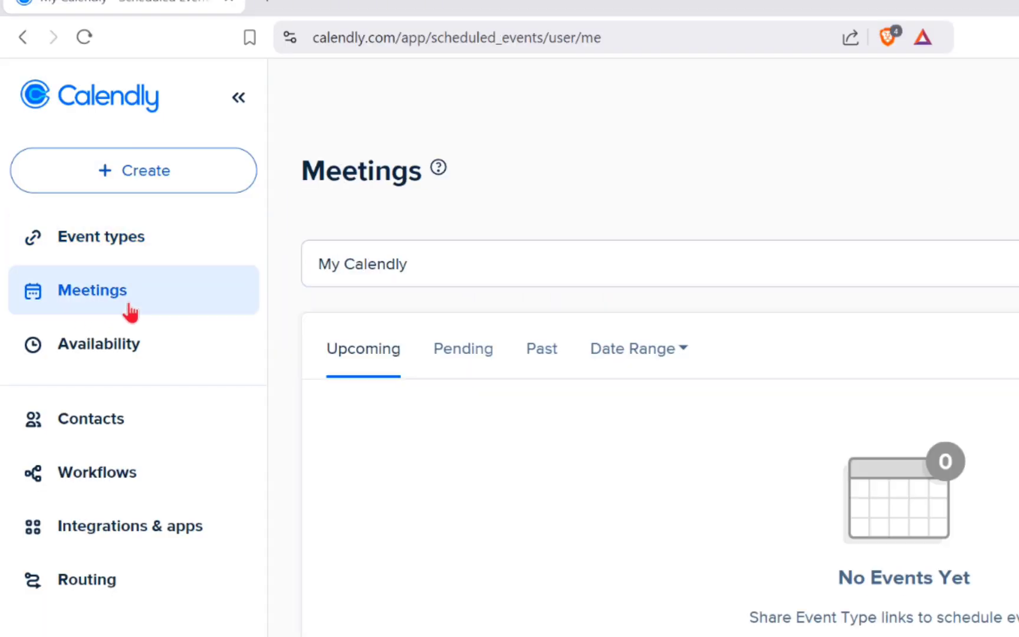
{"action": "left_click", "coordinate": [836, 276]}
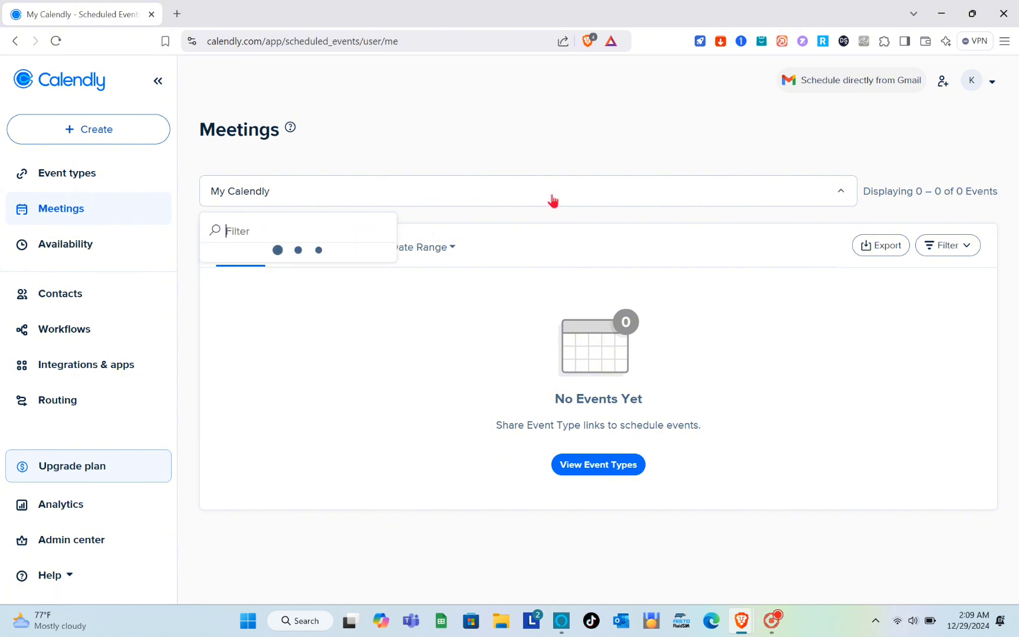
{"action": "left_click", "coordinate": [552, 202]}
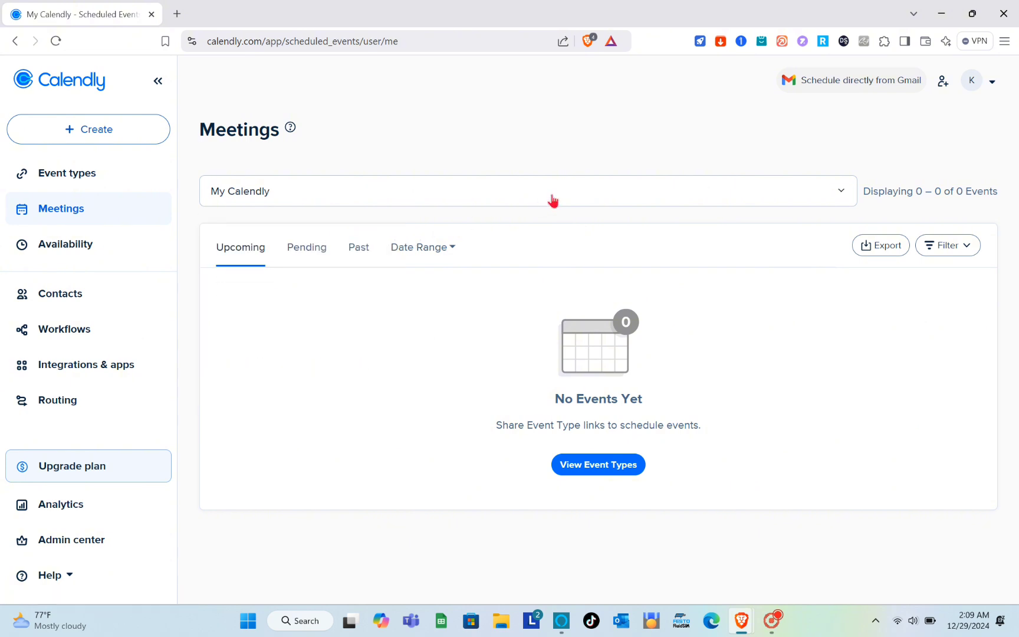
{"action": "left_click", "coordinate": [325, 252]}
{"action": "left_click", "coordinate": [357, 255]}
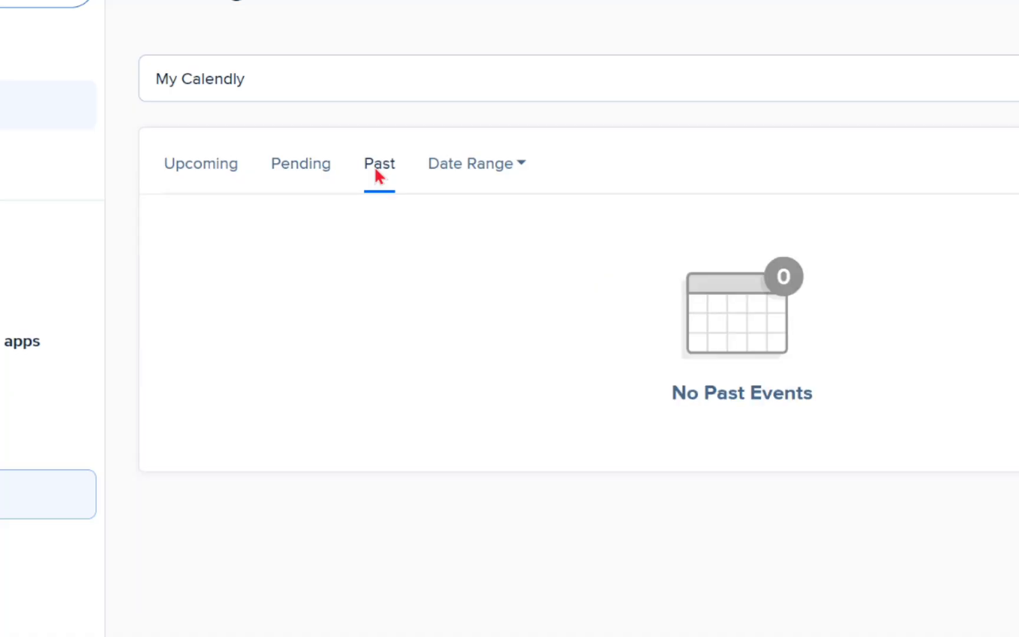
{"action": "left_click", "coordinate": [505, 170]}
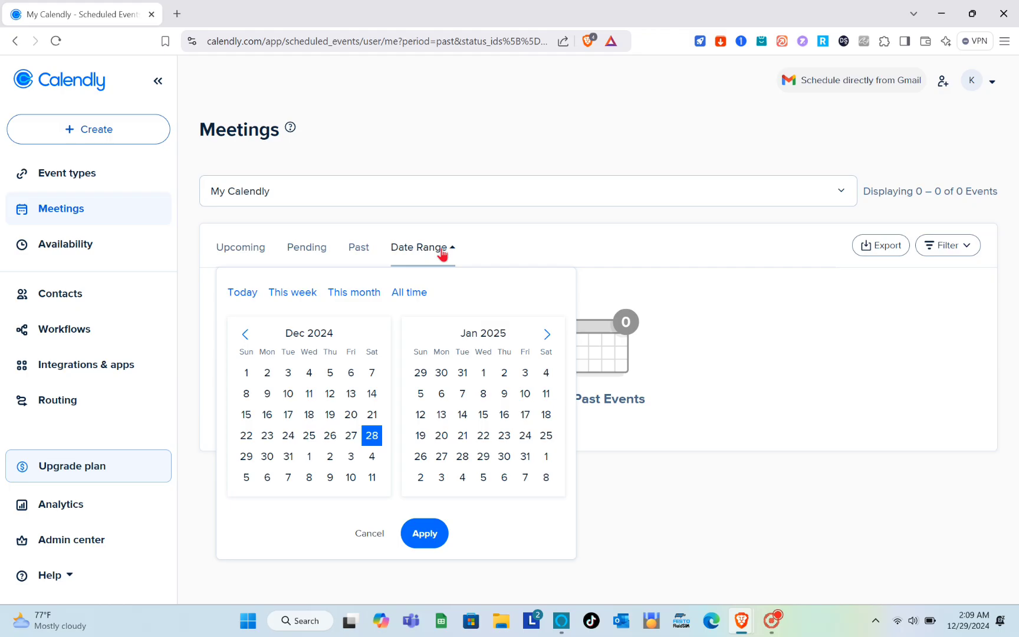
{"action": "left_click", "coordinate": [442, 251]}
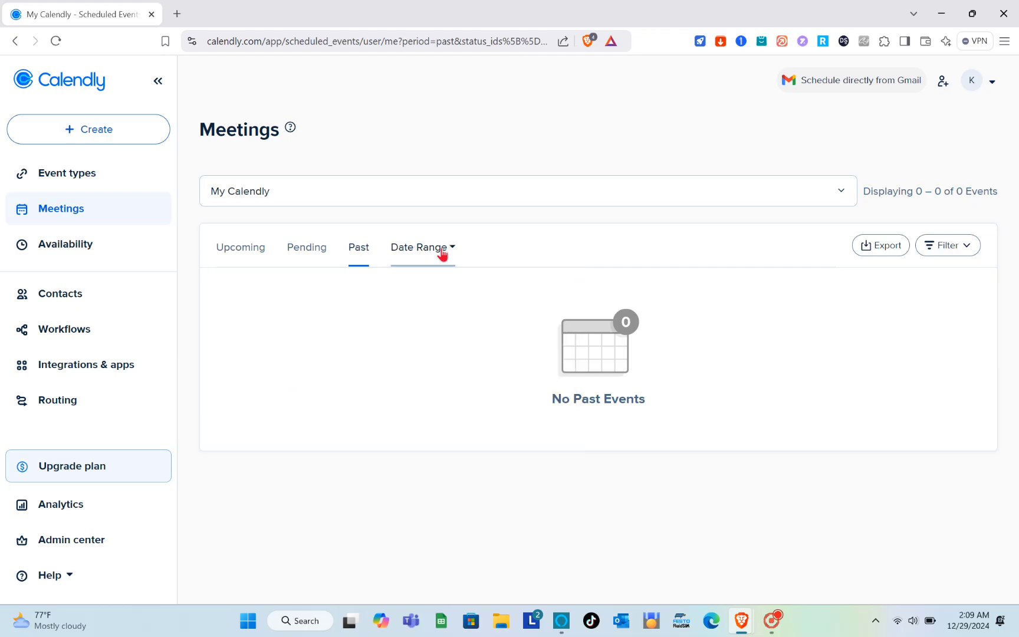
Open the availability settings and view the Working hours schedule and the holiday settings
{"action": "left_click", "coordinate": [96, 257]}
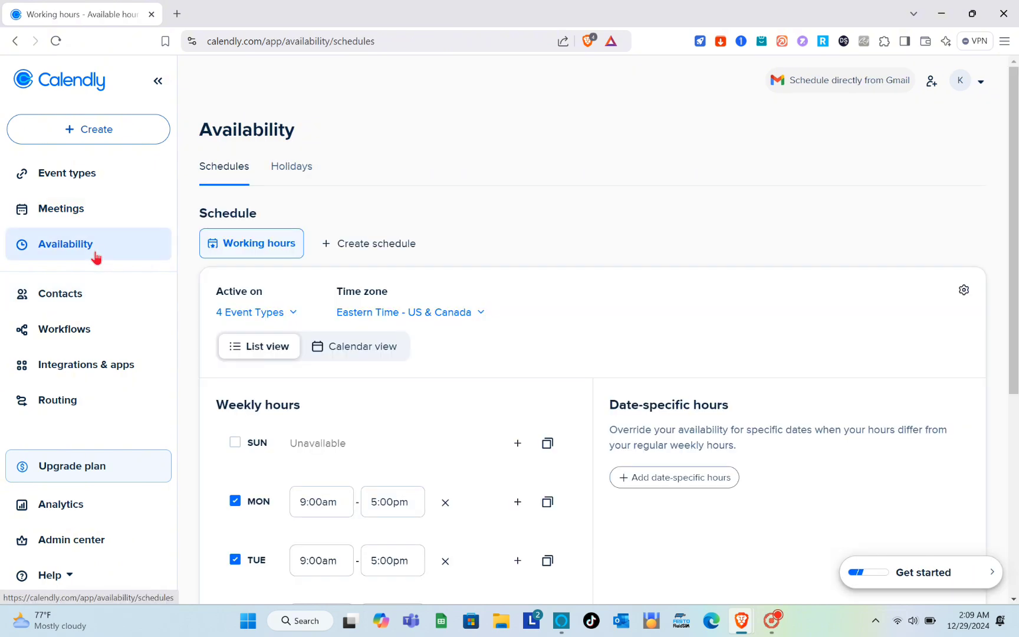
{"action": "scroll", "coordinate": [361, 465], "scroll_direction": "down", "scroll_amount": 5}
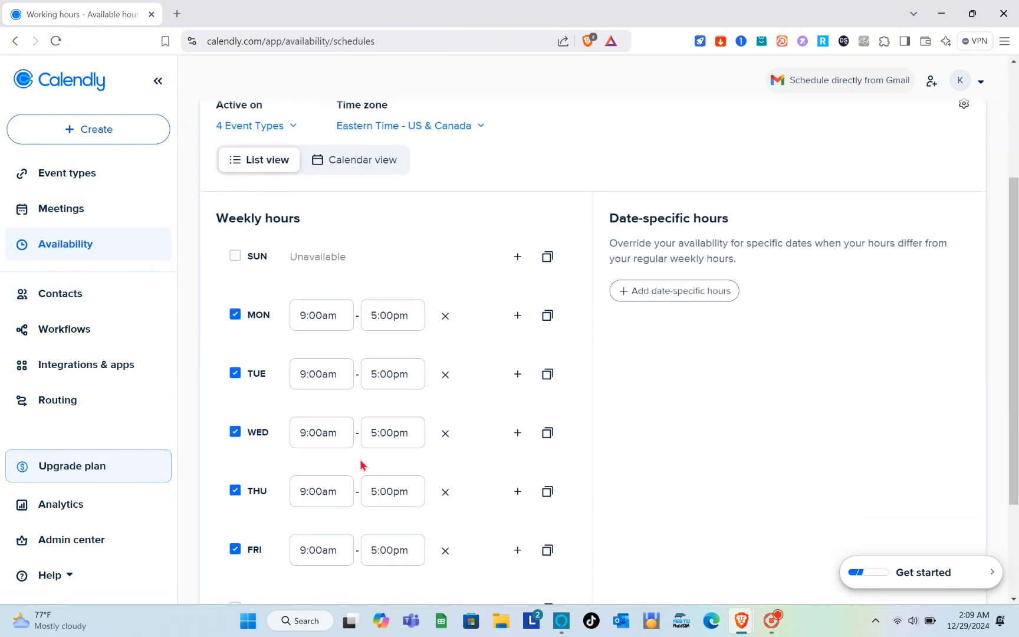
{"action": "scroll", "coordinate": [361, 465], "scroll_direction": "down", "scroll_amount": 1}
{"action": "scroll", "coordinate": [361, 465], "scroll_direction": "up", "scroll_amount": 5}
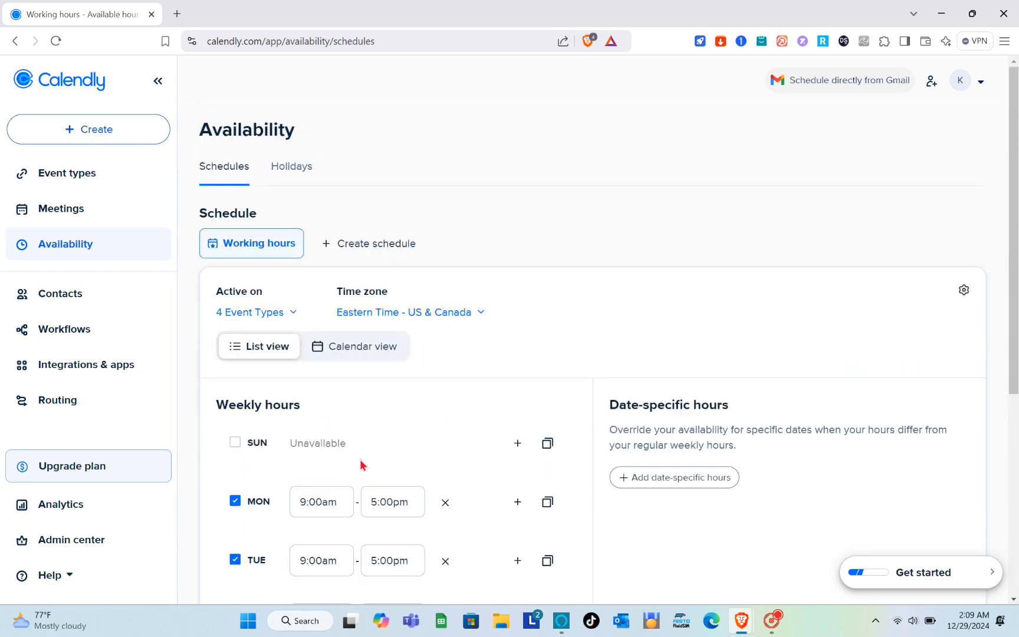
{"action": "scroll", "coordinate": [360, 465], "scroll_direction": "down", "scroll_amount": 5}
{"action": "scroll", "coordinate": [361, 464], "scroll_direction": "up", "scroll_amount": 5}
{"action": "left_click", "coordinate": [283, 168]}
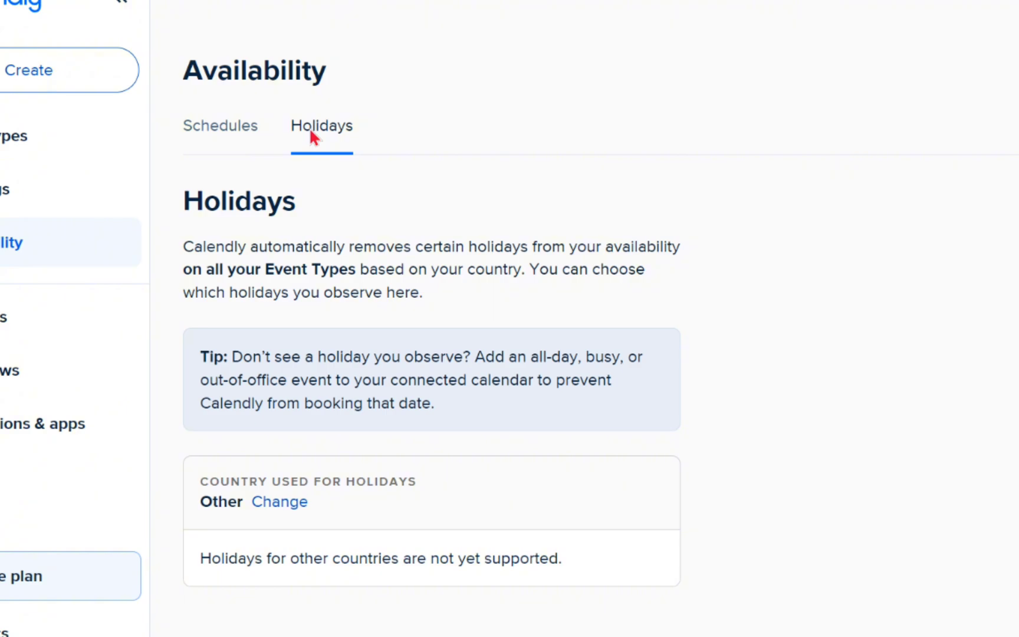
{"action": "left_click", "coordinate": [209, 134]}
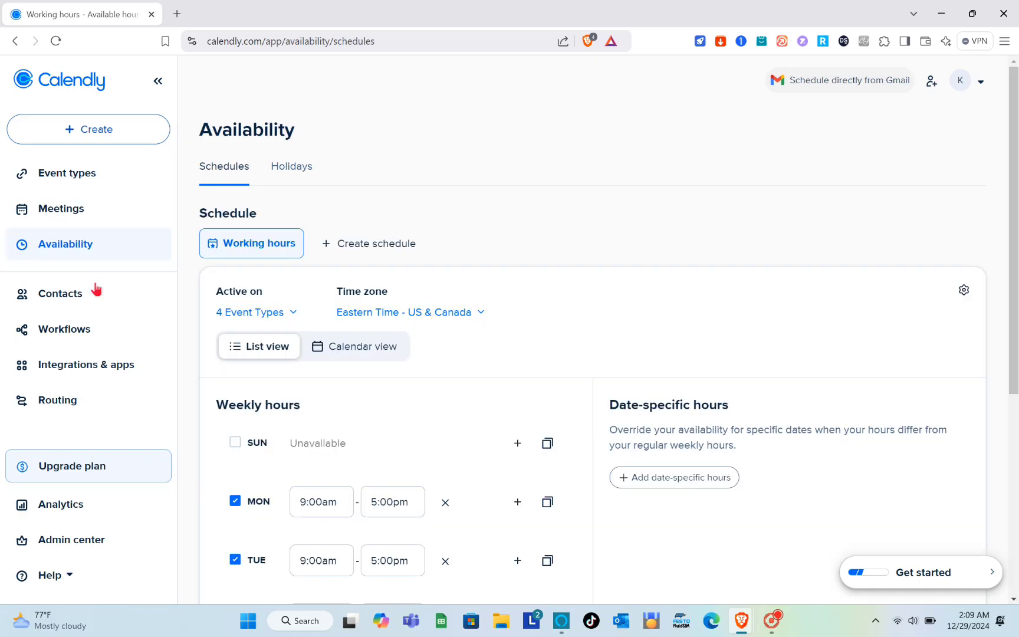
In the weekly hours, make Monday unavailable and Saturday available from 9:00am to 5:00pm
{"action": "scroll", "coordinate": [304, 368], "scroll_direction": "down", "scroll_amount": 4}
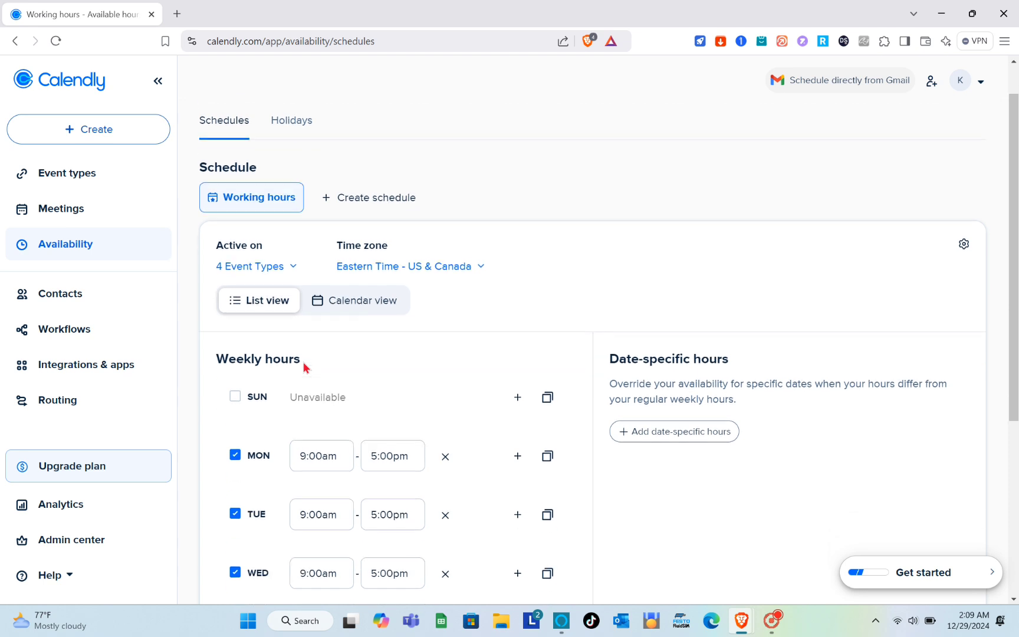
{"action": "scroll", "coordinate": [304, 367], "scroll_direction": "down", "scroll_amount": 2}
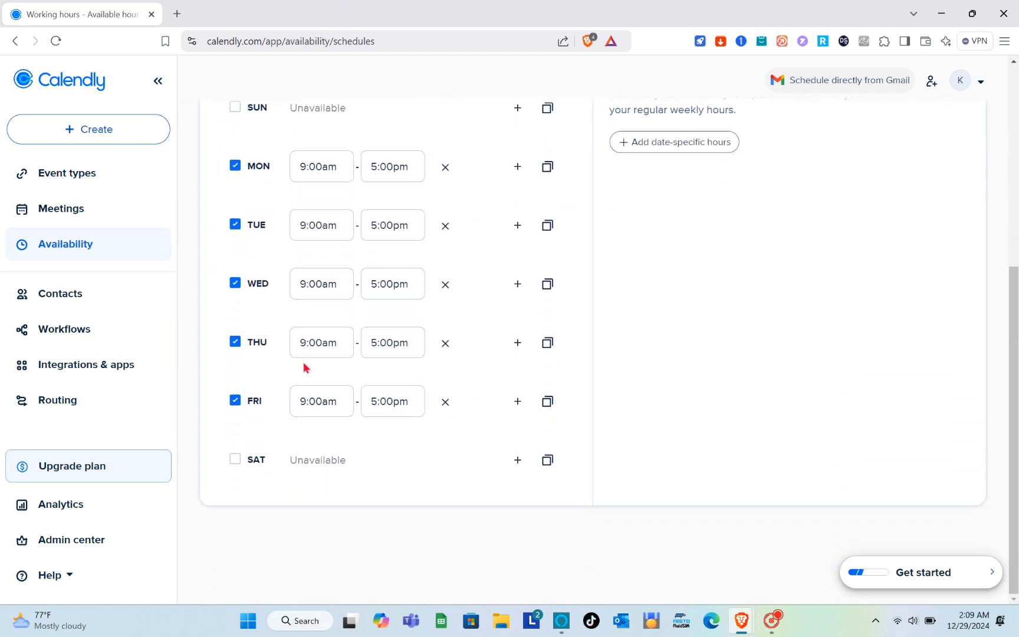
{"action": "scroll", "coordinate": [655, 380], "scroll_direction": "up", "scroll_amount": 4}
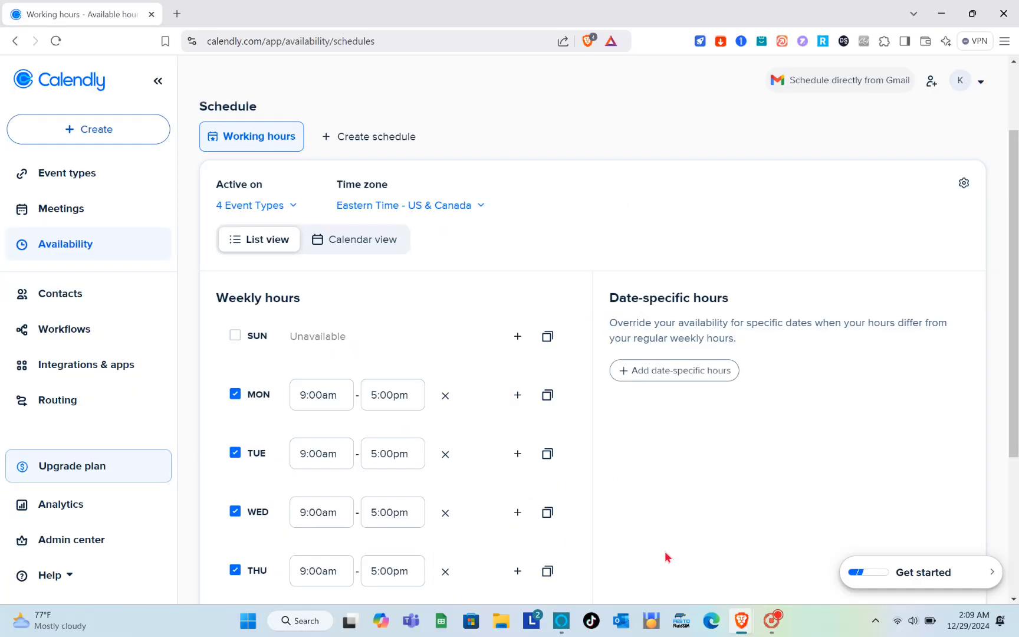
{"action": "scroll", "coordinate": [473, 455], "scroll_direction": "down", "scroll_amount": 3}
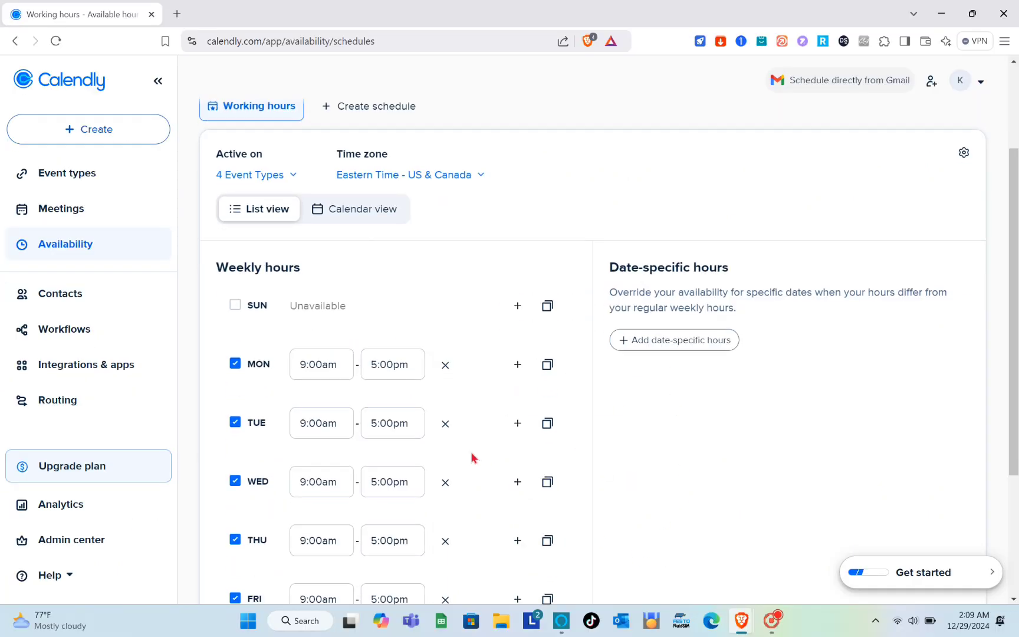
{"action": "scroll", "coordinate": [391, 166], "scroll_direction": "up", "scroll_amount": 1}
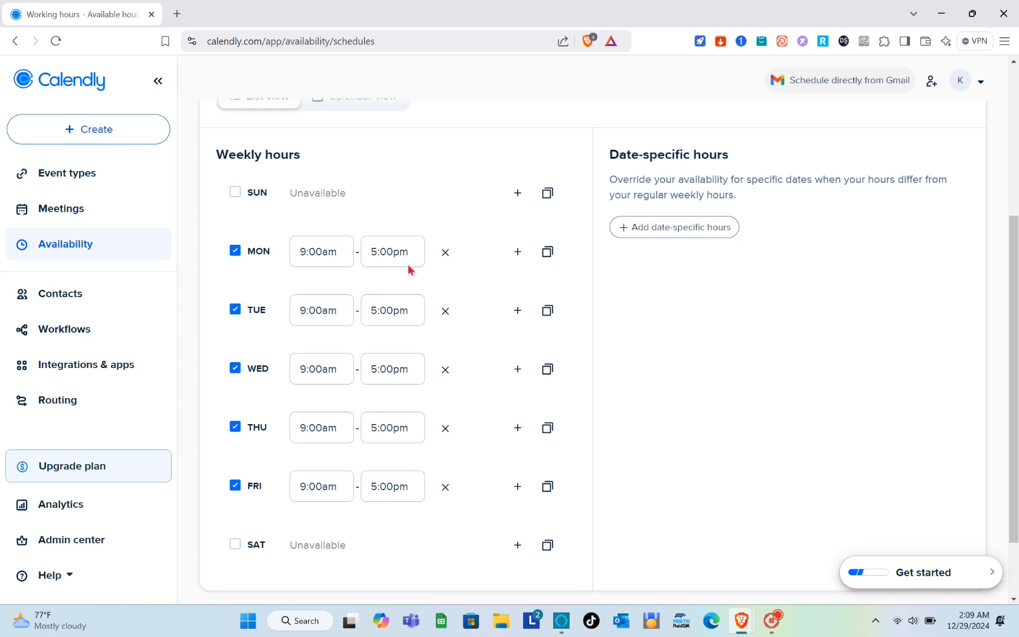
{"action": "left_click", "coordinate": [440, 256]}
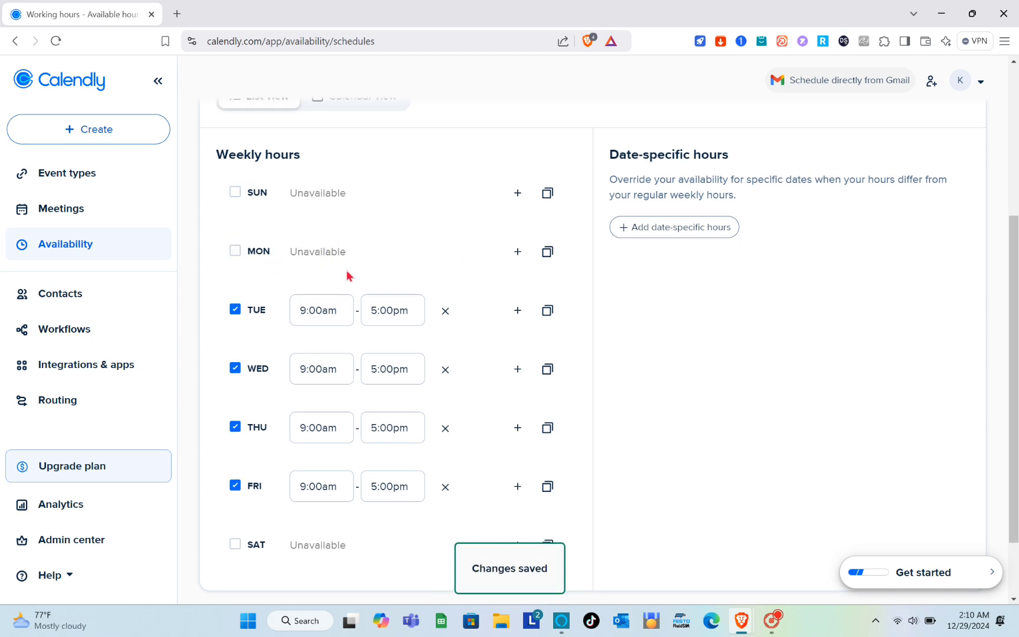
{"action": "scroll", "coordinate": [348, 276], "scroll_direction": "down", "scroll_amount": 1}
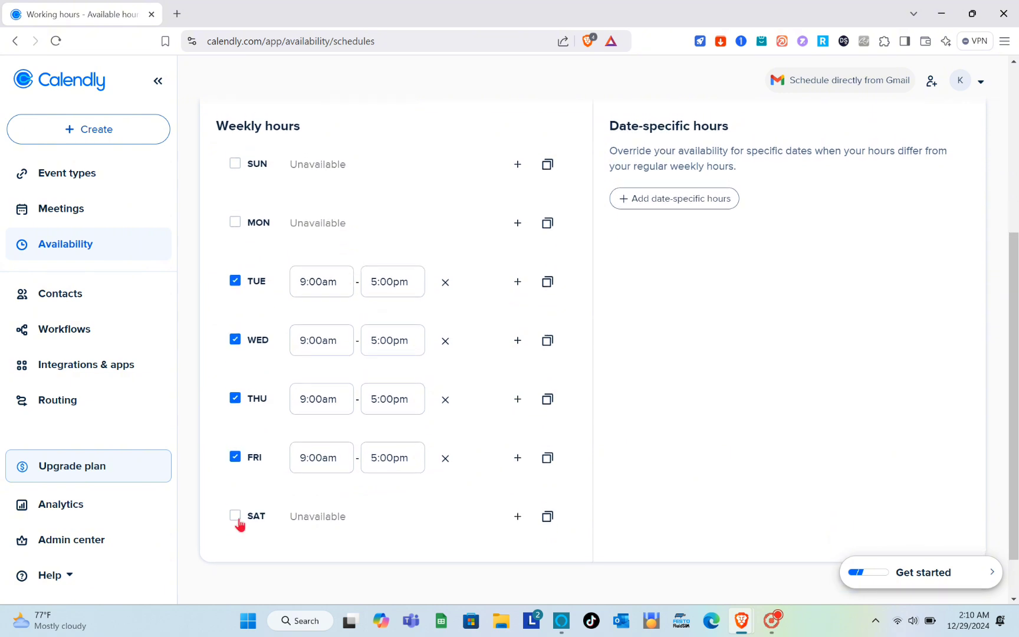
{"action": "left_click", "coordinate": [236, 519]}
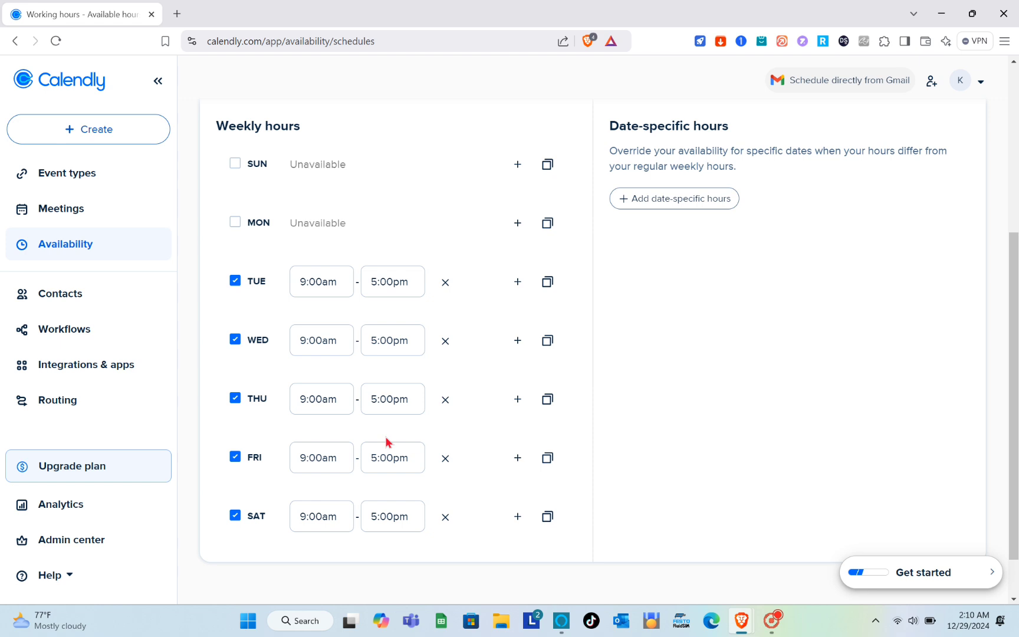
Open the contacts page, view the fields of the new contact form, and close the form without saving
{"action": "left_click", "coordinate": [84, 301]}
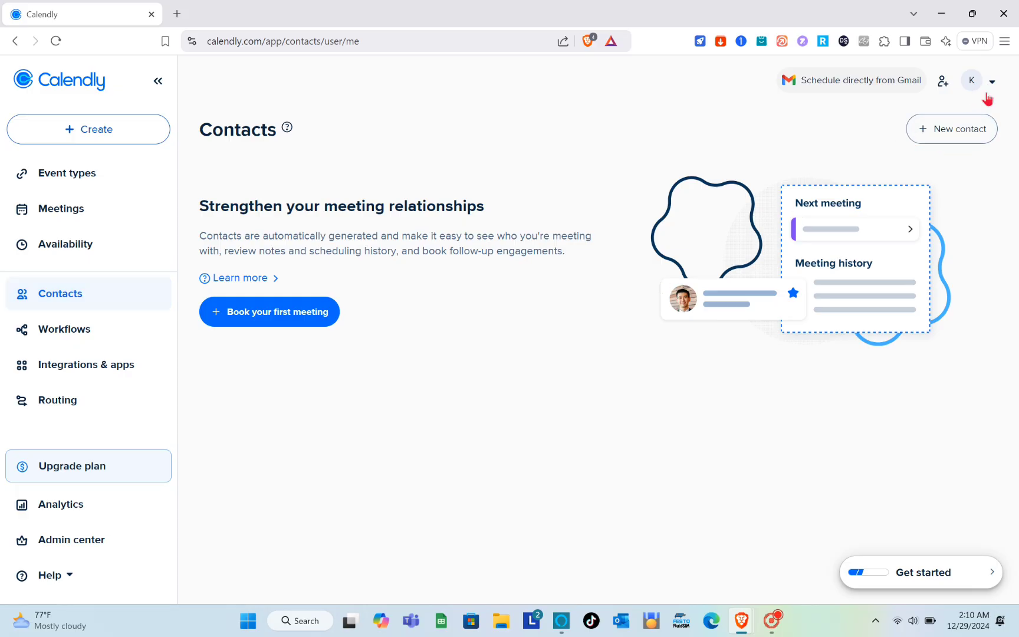
{"action": "left_click", "coordinate": [928, 136]}
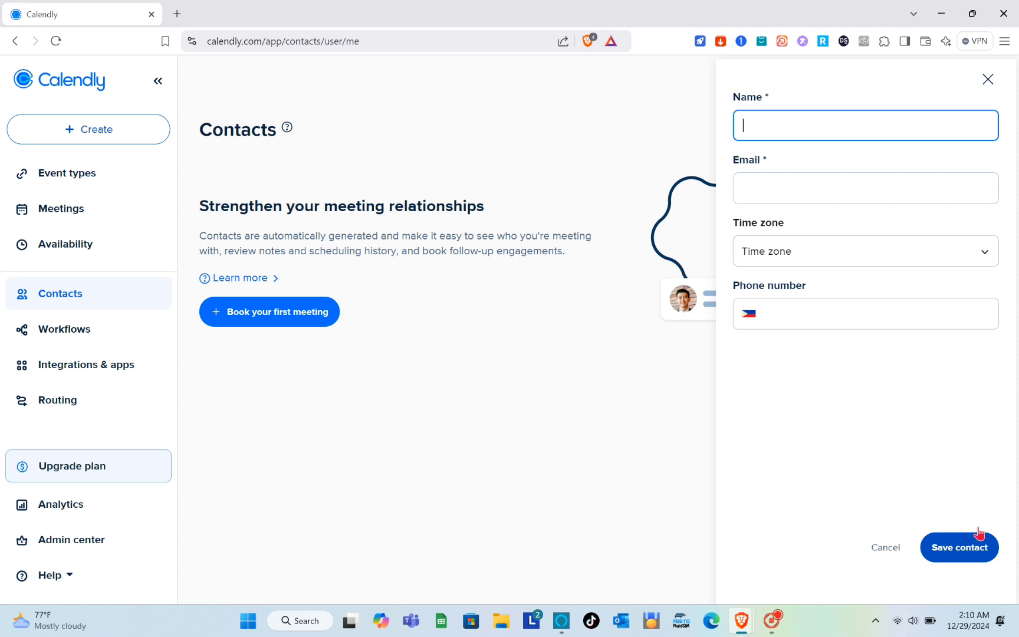
{"action": "left_click", "coordinate": [986, 82]}
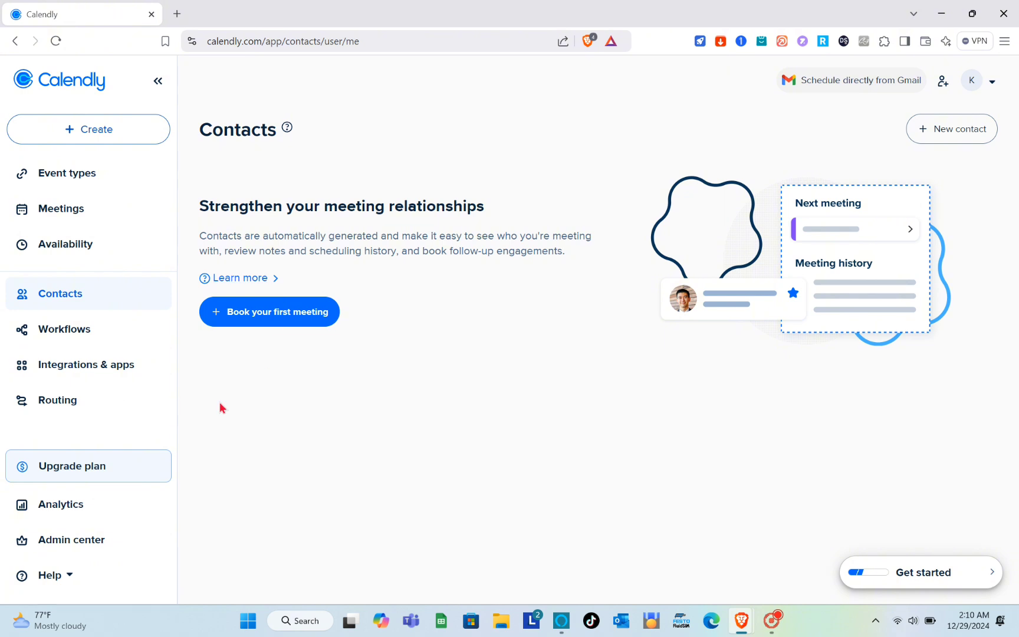
Open the workflows page and look over its introduction and workflow templates
{"action": "left_click", "coordinate": [97, 335]}
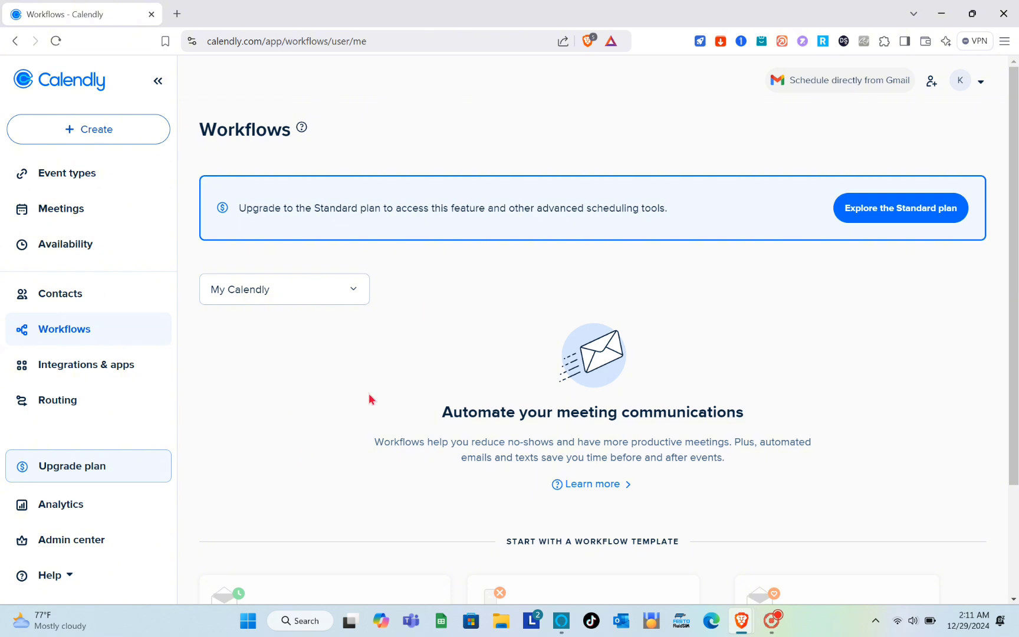
{"action": "scroll", "coordinate": [371, 399], "scroll_direction": "down", "scroll_amount": 1}
{"action": "scroll", "coordinate": [370, 399], "scroll_direction": "up", "scroll_amount": 1}
{"action": "scroll", "coordinate": [240, 295], "scroll_direction": "down", "scroll_amount": 2}
Open the integrations and apps page and examine the most popular integrations
{"action": "left_click", "coordinate": [94, 382]}
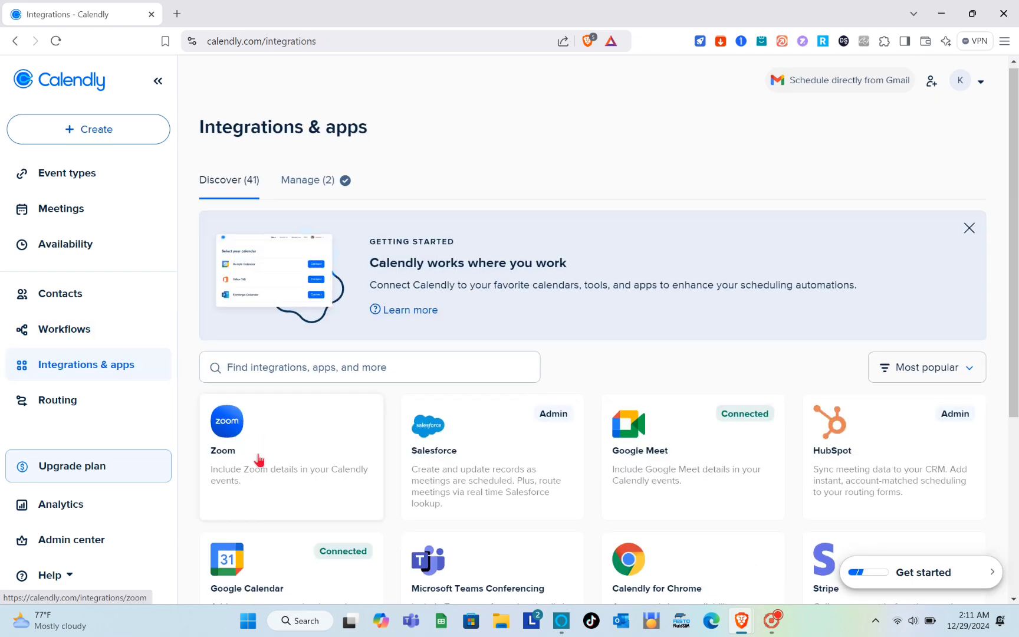
{"action": "scroll", "coordinate": [258, 460], "scroll_direction": "down", "scroll_amount": 2}
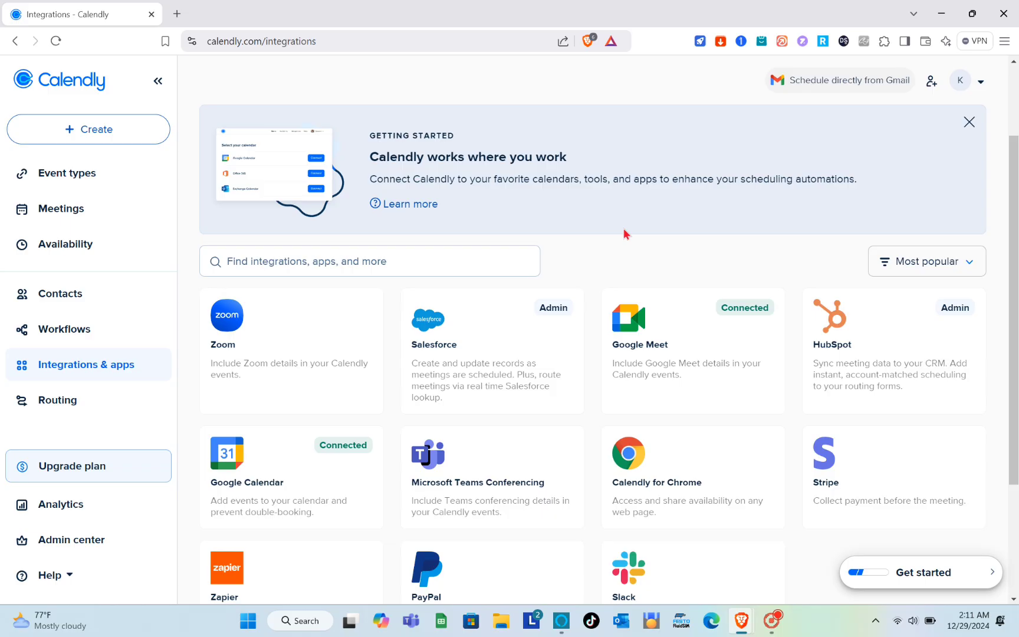
{"action": "scroll", "coordinate": [623, 230], "scroll_direction": "down", "scroll_amount": 2}
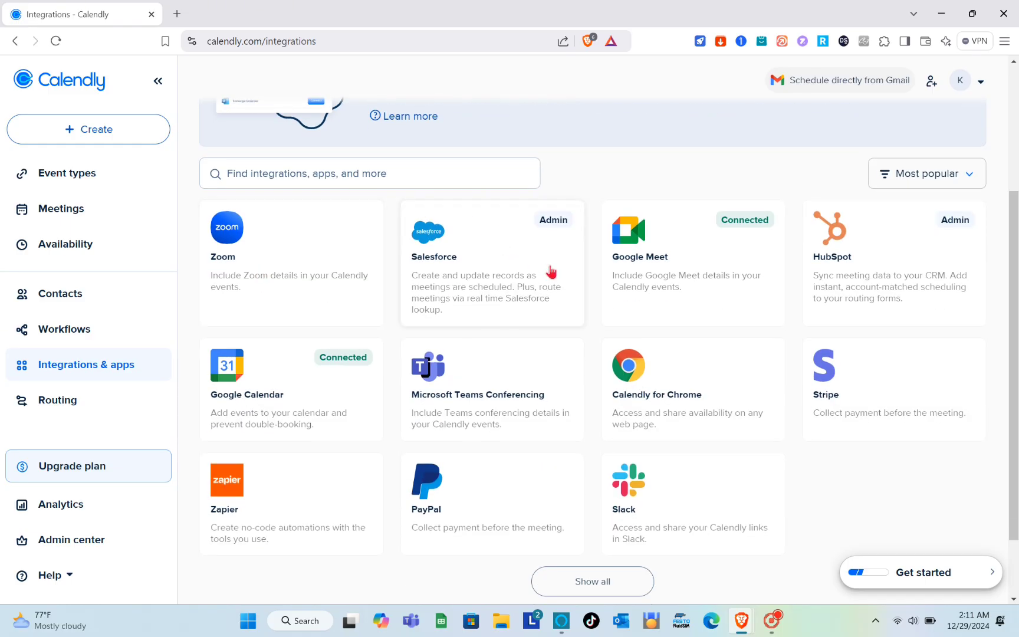
{"action": "scroll", "coordinate": [432, 284], "scroll_direction": "down", "scroll_amount": 1}
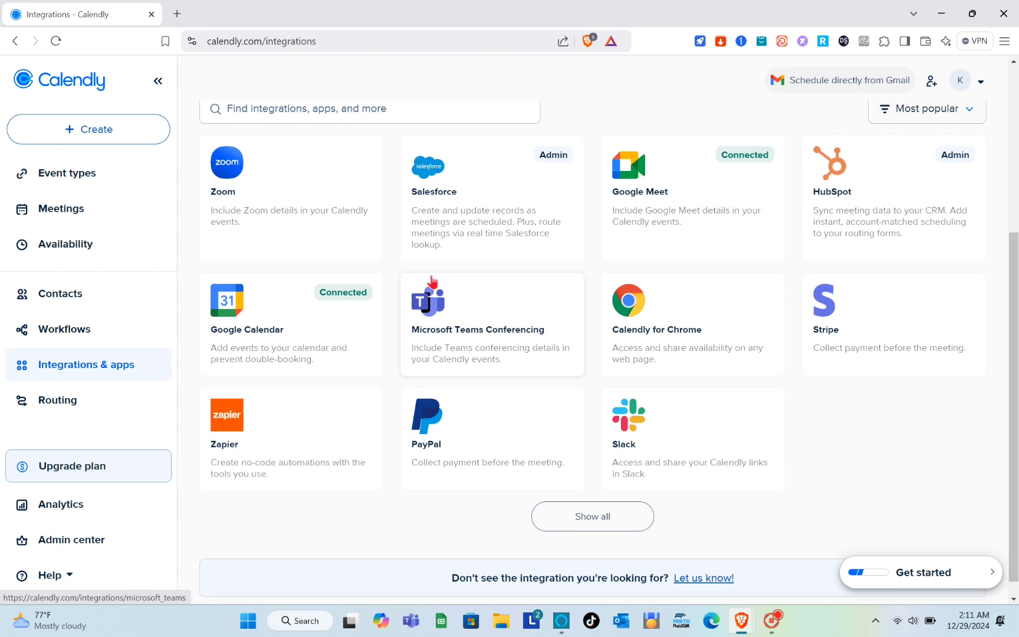
{"action": "scroll", "coordinate": [382, 266], "scroll_direction": "up", "scroll_amount": 3}
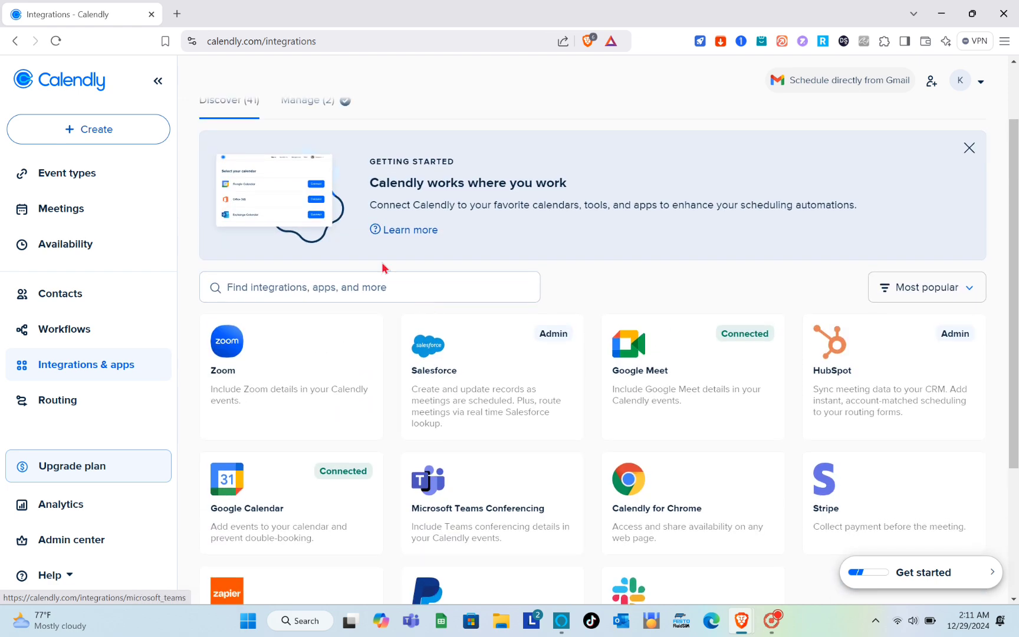
Expand the integrations list to show all apps and browse the additional ones
{"action": "left_click", "coordinate": [350, 290]}
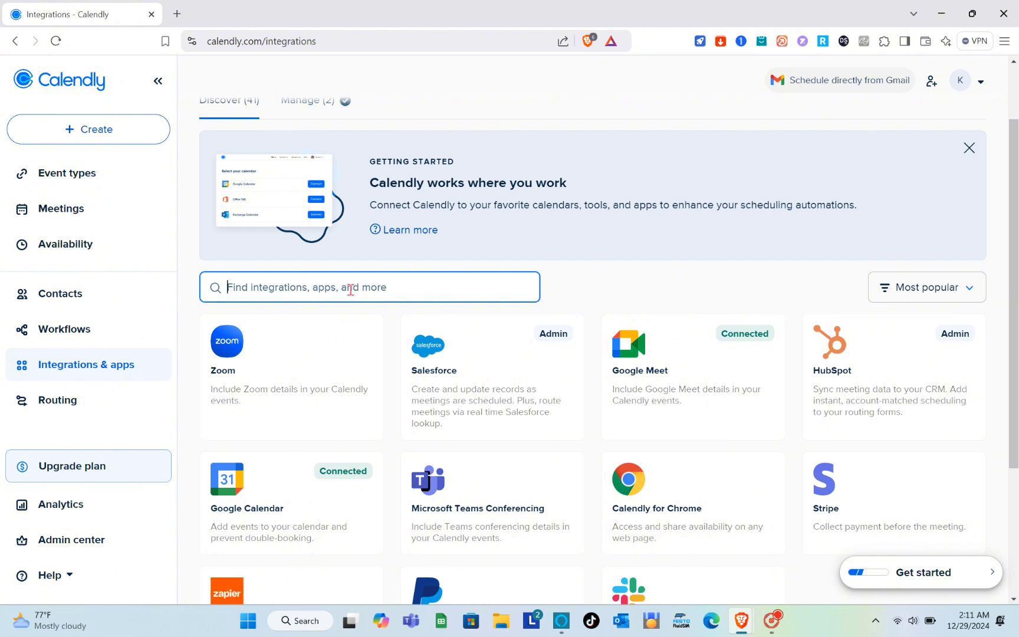
{"action": "scroll", "coordinate": [350, 289], "scroll_direction": "down", "scroll_amount": 3}
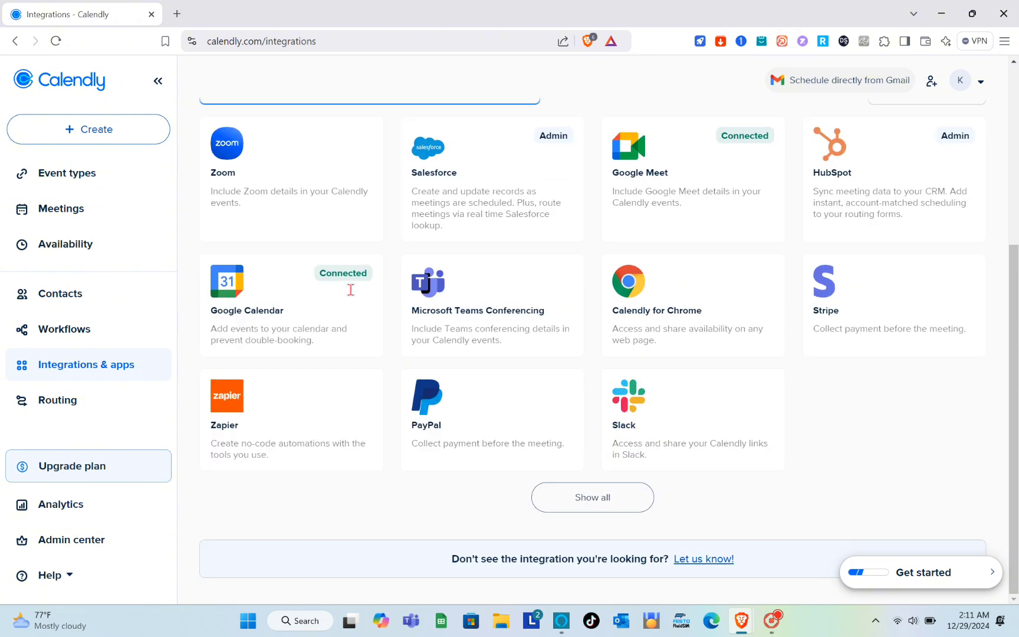
{"action": "left_click", "coordinate": [565, 507]}
{"action": "scroll", "coordinate": [565, 508], "scroll_direction": "down", "scroll_amount": 5}
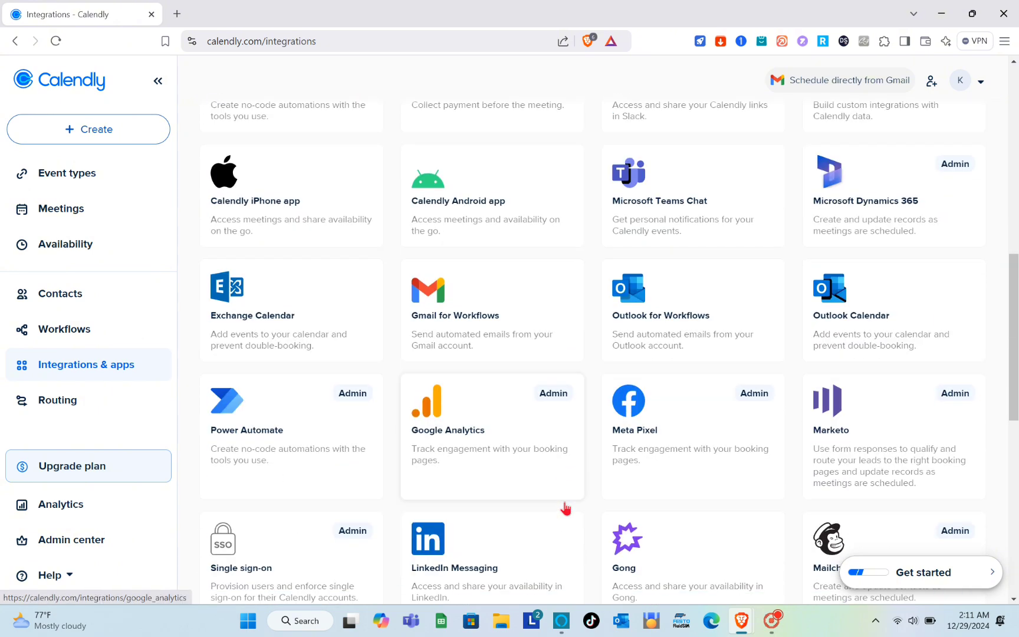
View the routing page, and look over the analytics page down to its event data
{"action": "scroll", "coordinate": [565, 507], "scroll_direction": "down", "scroll_amount": 10}
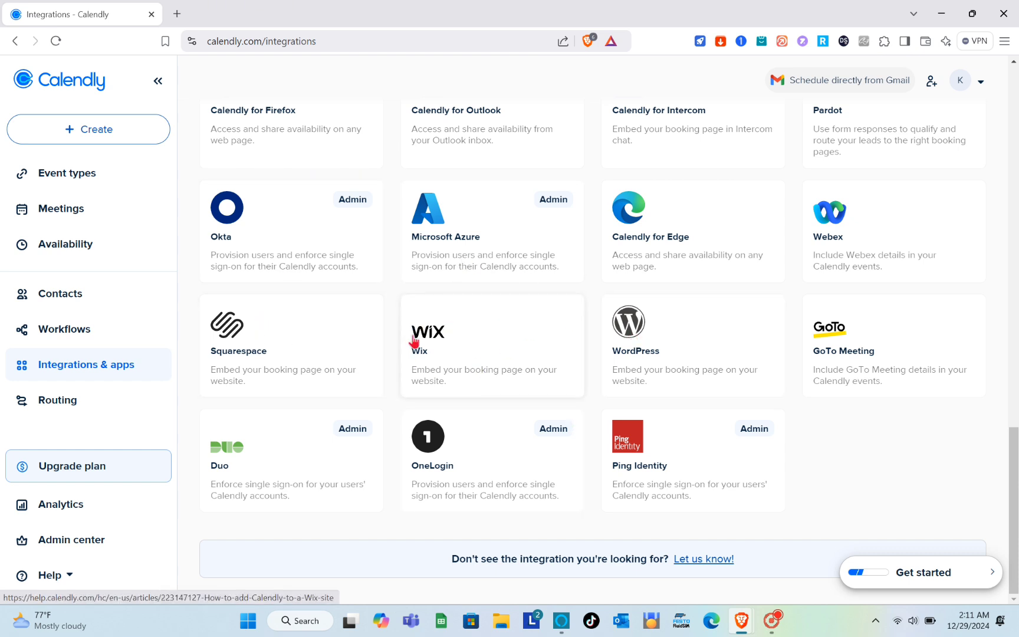
{"action": "left_click", "coordinate": [56, 407]}
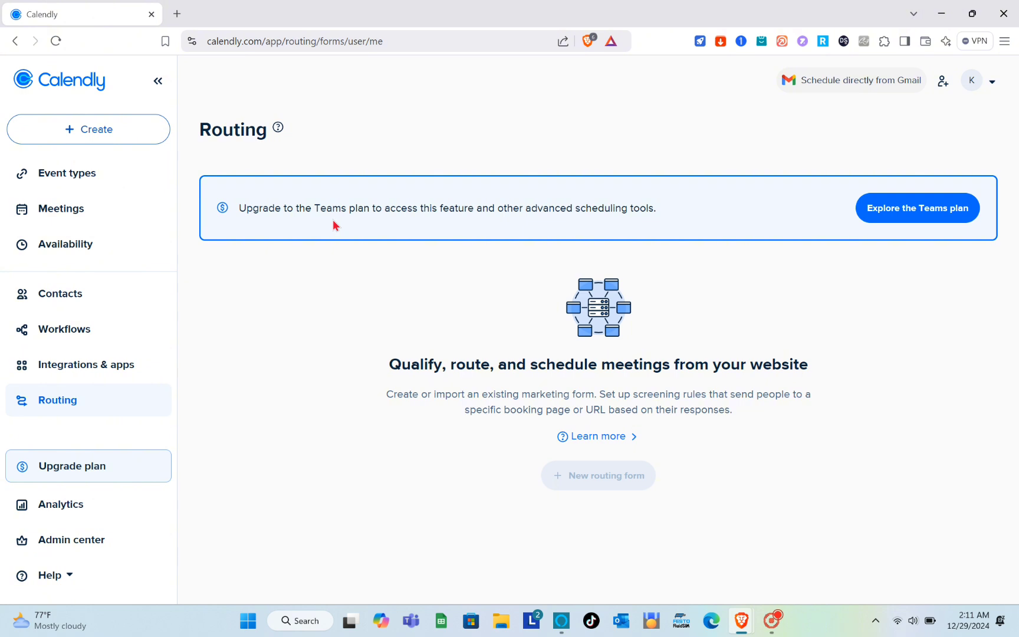
{"action": "left_click", "coordinate": [65, 516]}
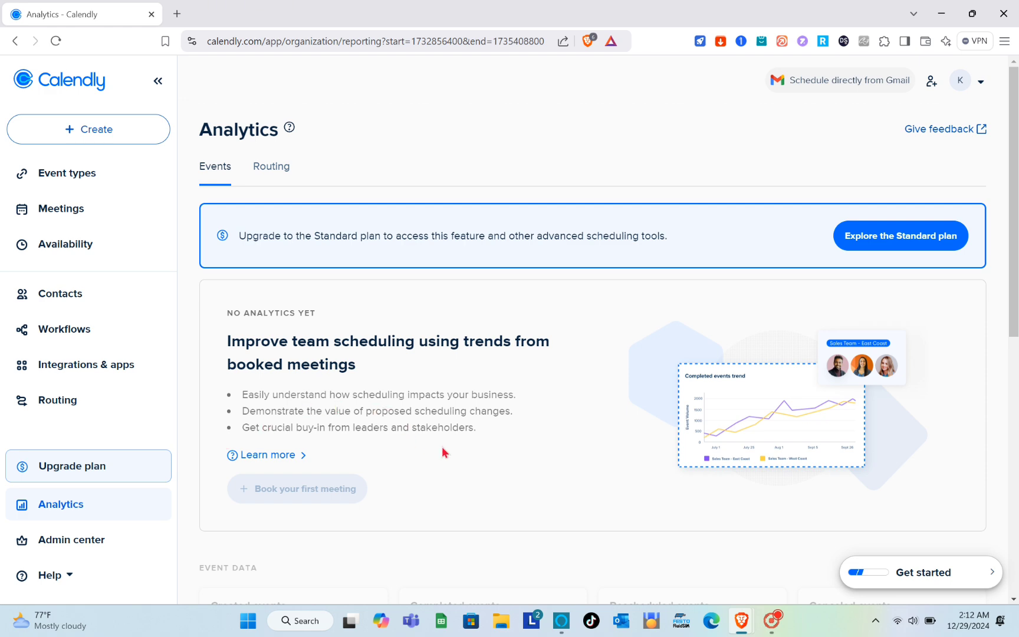
{"action": "scroll", "coordinate": [443, 448], "scroll_direction": "down", "scroll_amount": 3}
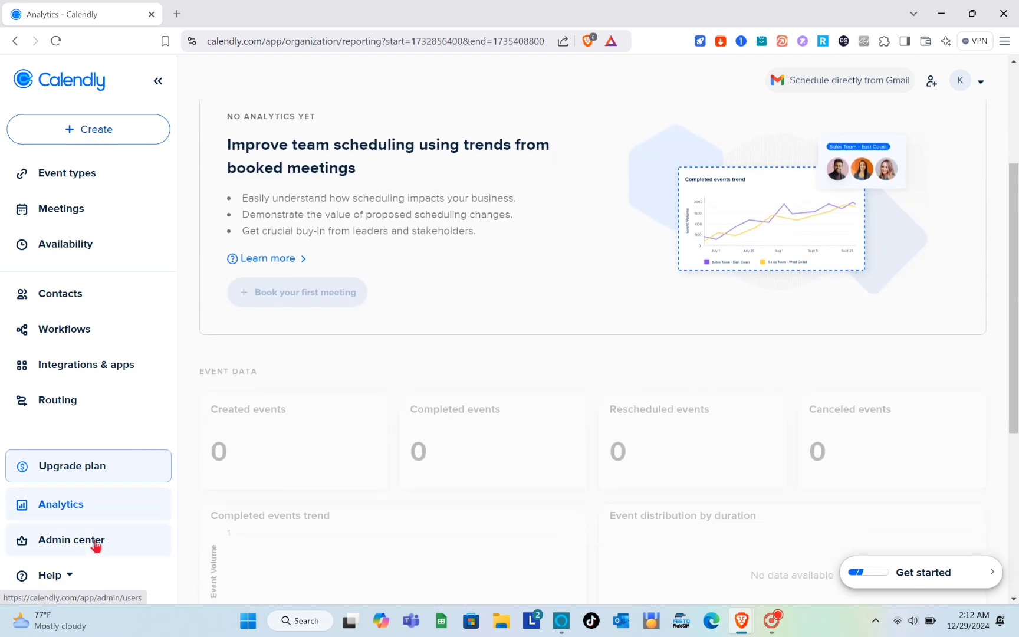
Open the admin center and view its managed workflows page and the available sections
{"action": "left_click", "coordinate": [94, 541]}
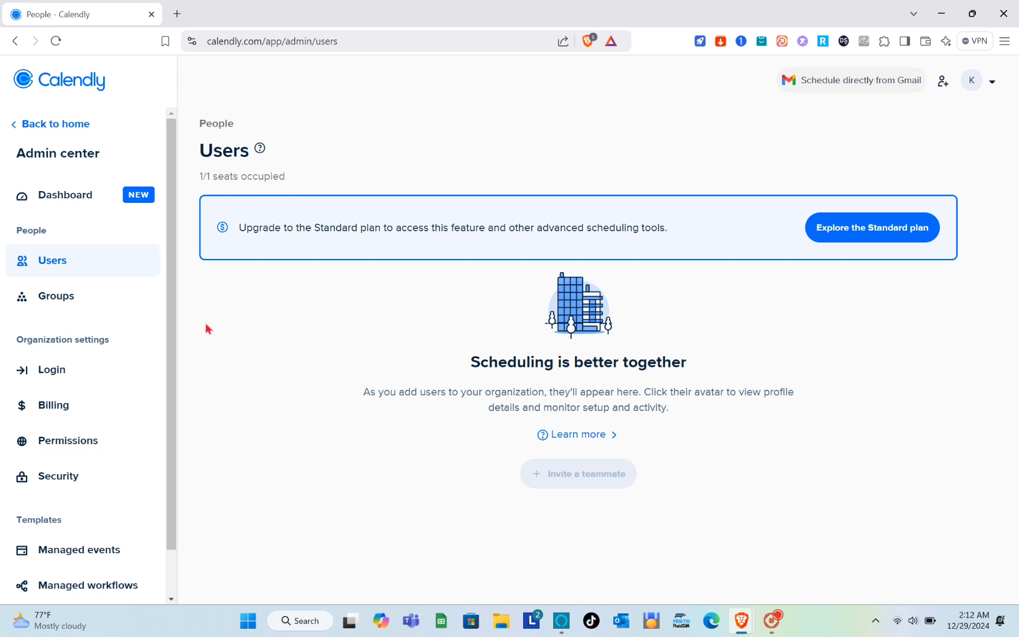
{"action": "left_click", "coordinate": [75, 584]}
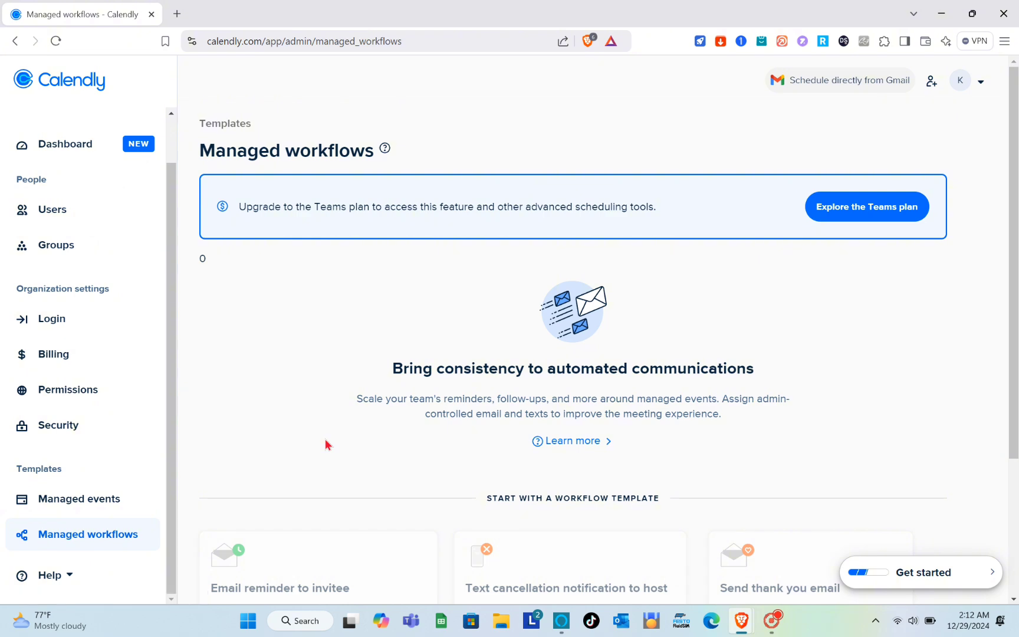
{"action": "scroll", "coordinate": [119, 349], "scroll_direction": "up", "scroll_amount": 1}
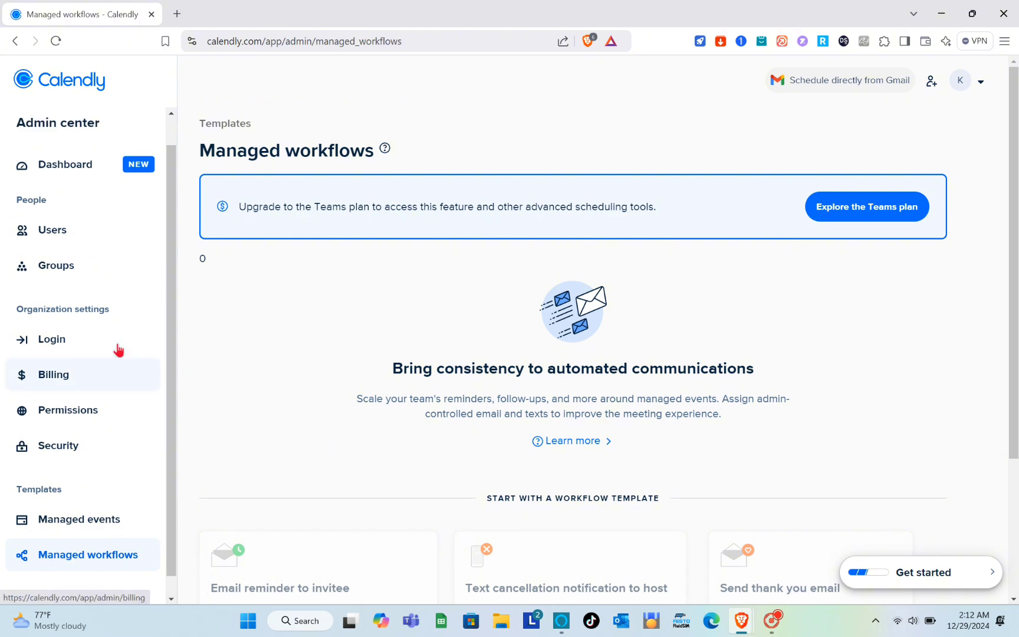
{"action": "scroll", "coordinate": [120, 350], "scroll_direction": "down", "scroll_amount": 1}
{"action": "scroll", "coordinate": [119, 350], "scroll_direction": "up", "scroll_amount": 1}
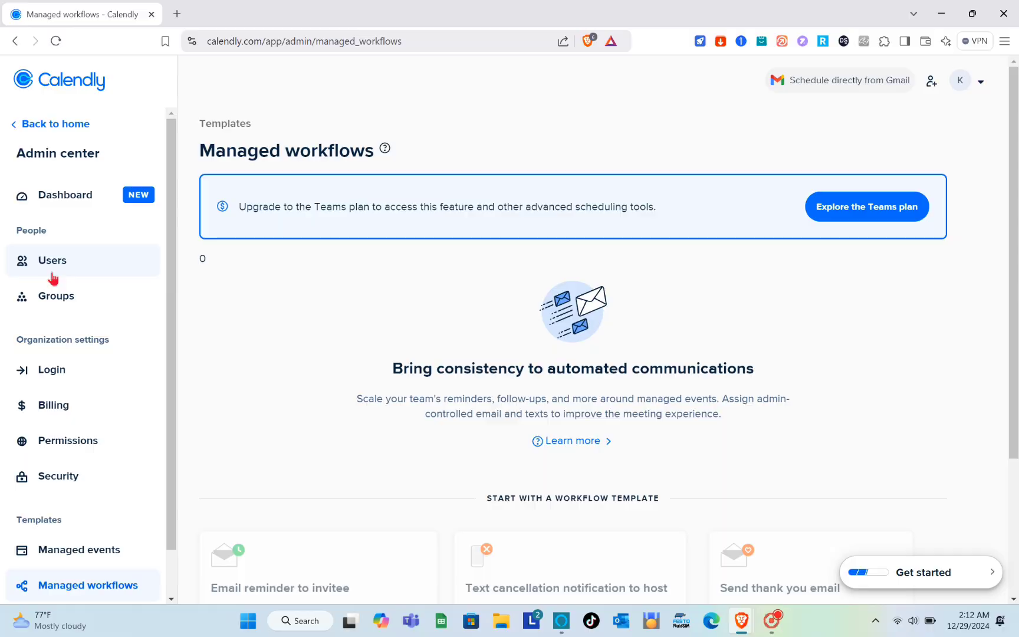
View the admin center's users, groups, billing and login pages in turn
{"action": "left_click", "coordinate": [73, 268]}
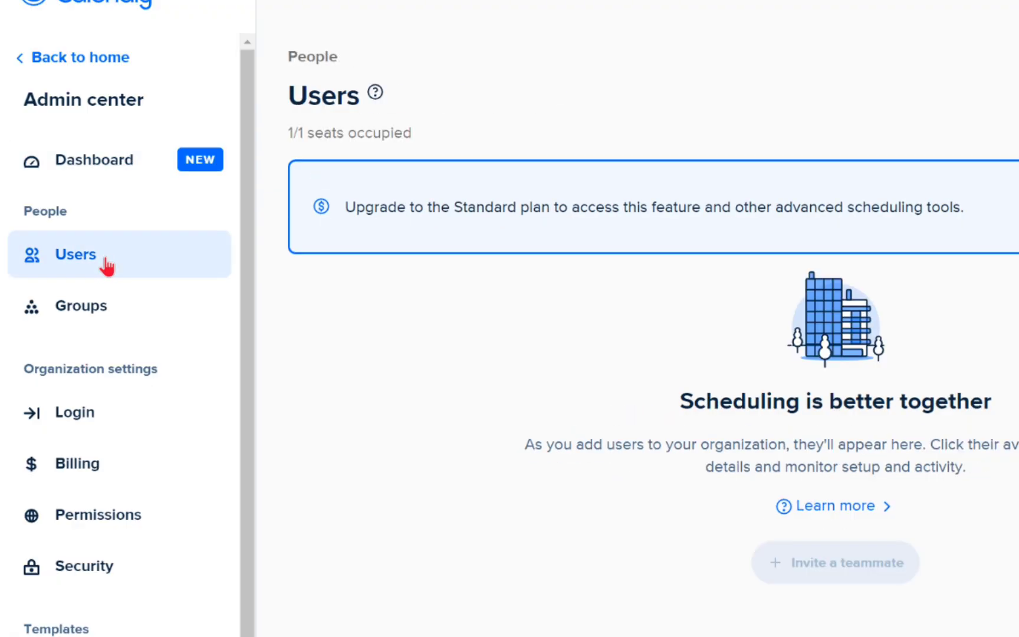
{"action": "left_click", "coordinate": [111, 304]}
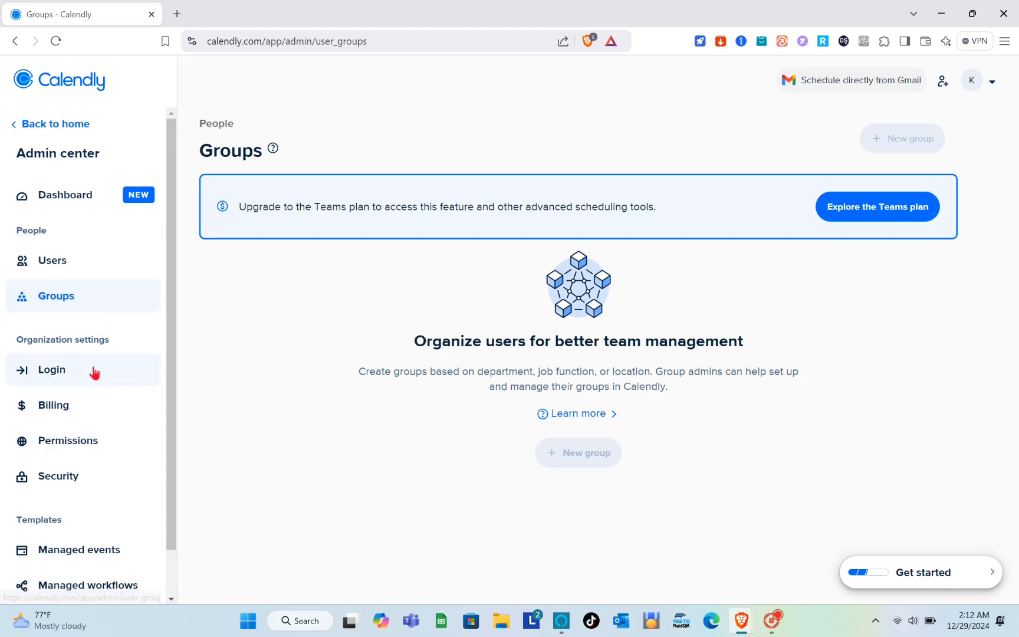
{"action": "left_click", "coordinate": [82, 407]}
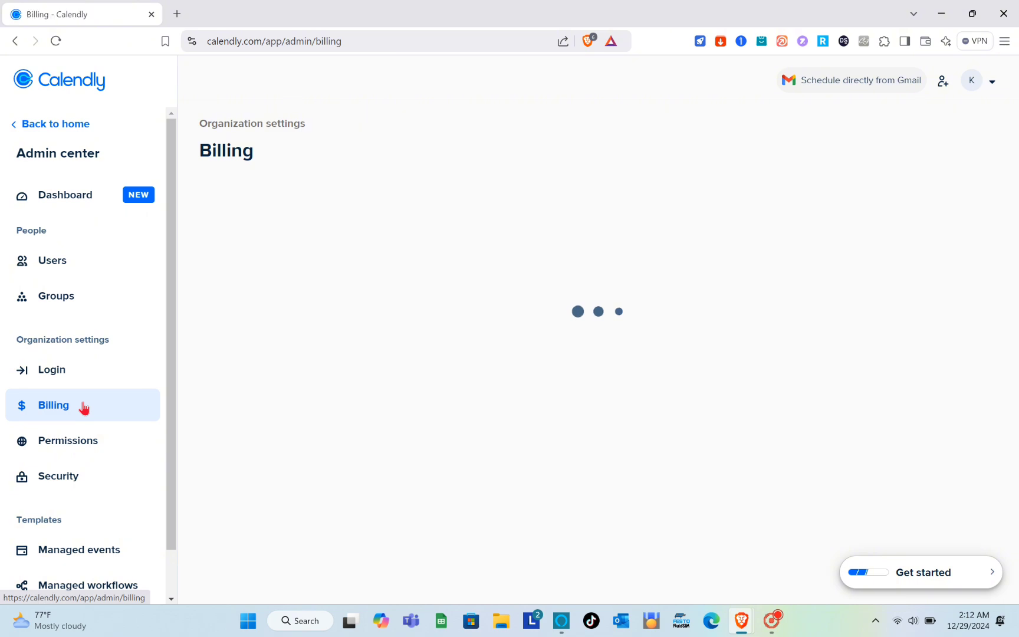
{"action": "left_click", "coordinate": [107, 384]}
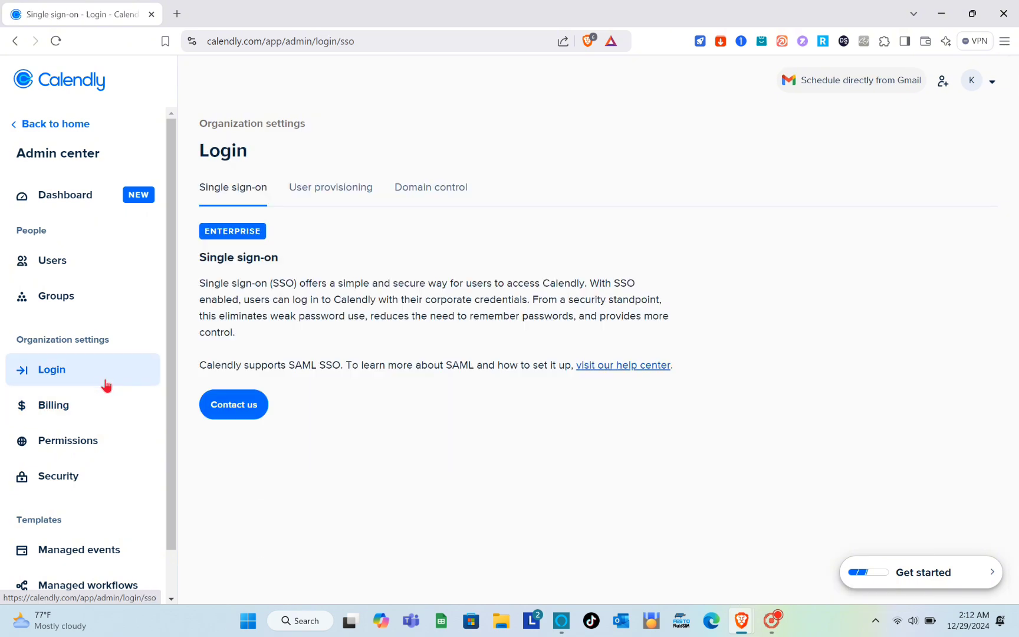
Open the organization's security settings and examine the data deletion options for specific invitees and for a period of time
{"action": "left_click", "coordinate": [88, 476]}
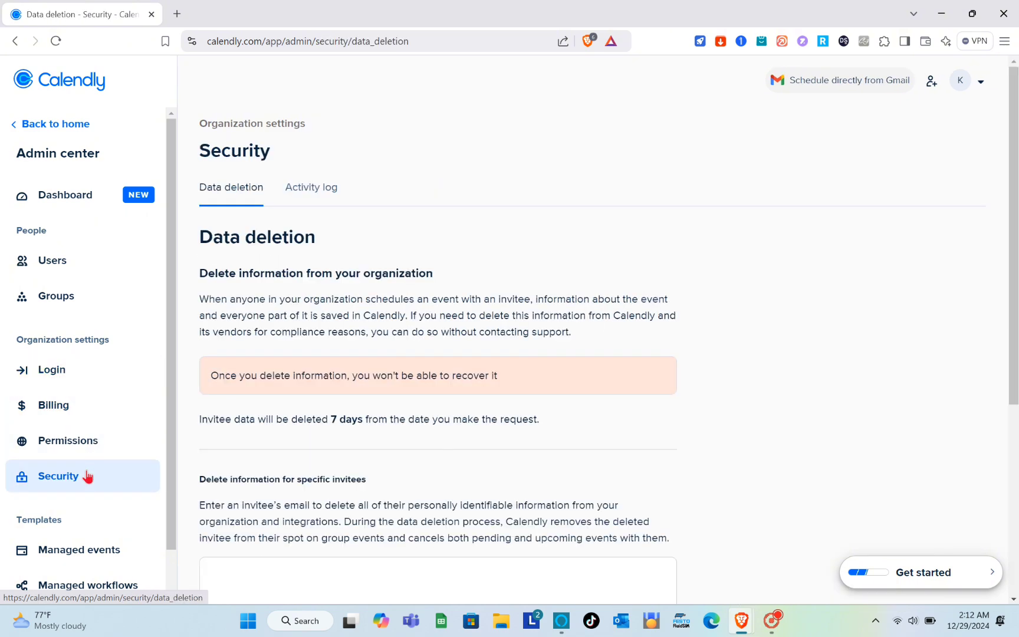
{"action": "scroll", "coordinate": [260, 399], "scroll_direction": "down", "scroll_amount": 3}
{"action": "scroll", "coordinate": [260, 395], "scroll_direction": "down", "scroll_amount": 2}
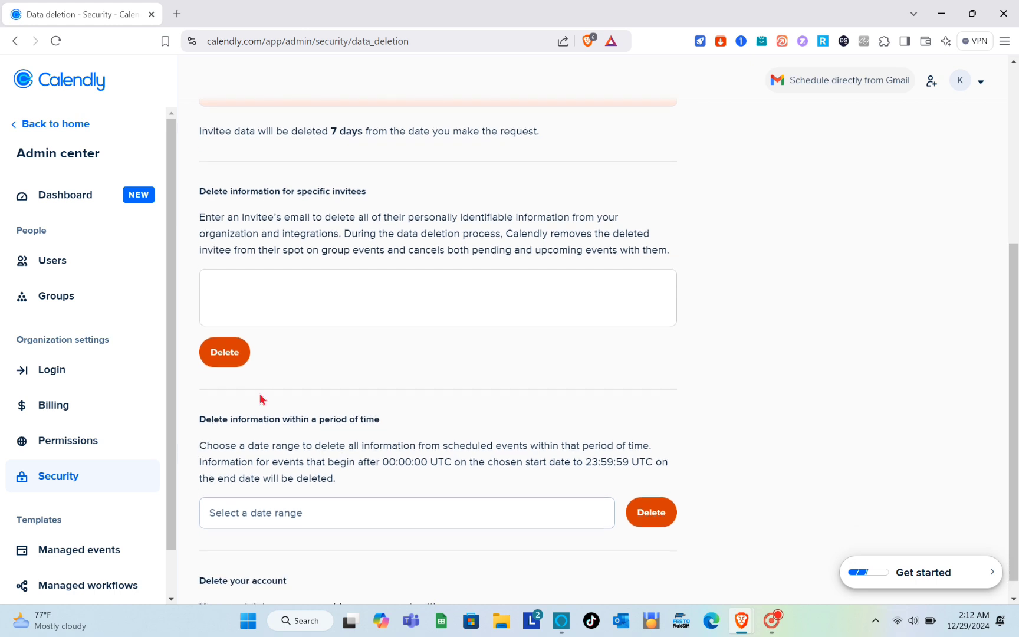
{"action": "scroll", "coordinate": [259, 392], "scroll_direction": "up", "scroll_amount": 1}
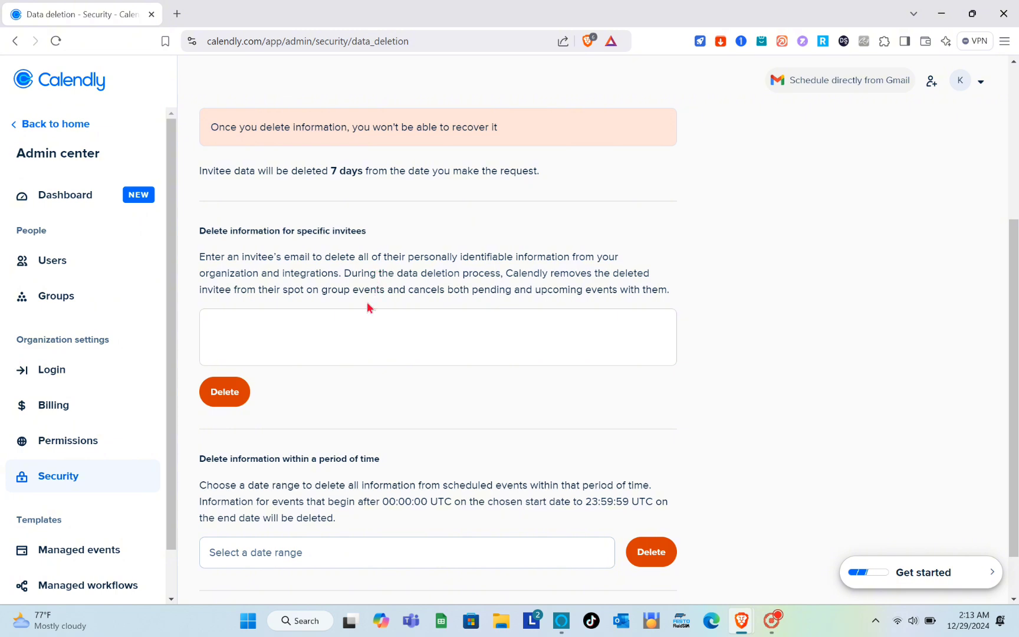
{"action": "scroll", "coordinate": [97, 373], "scroll_direction": "down", "scroll_amount": 1}
View the admin center's managed events and managed workflows template pages
{"action": "left_click", "coordinate": [94, 500]}
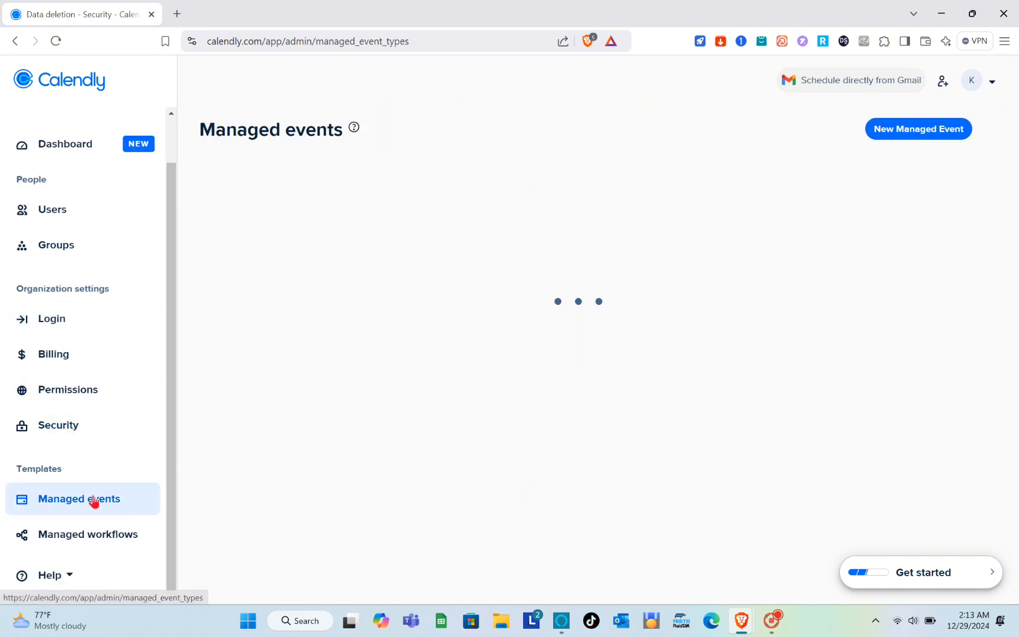
{"action": "left_click", "coordinate": [96, 550]}
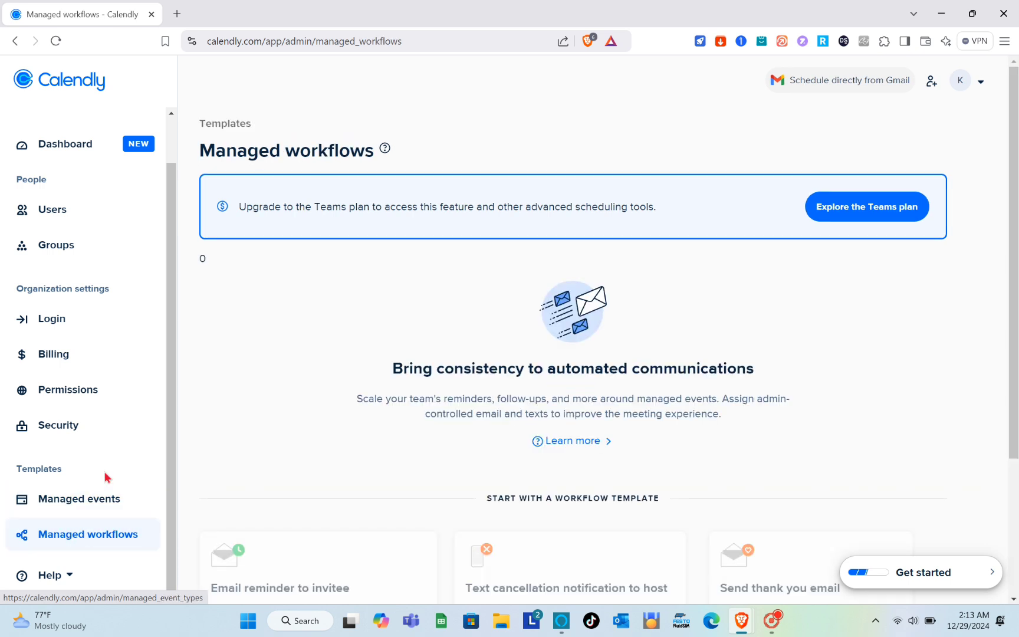
{"action": "scroll", "coordinate": [104, 476], "scroll_direction": "up", "scroll_amount": 1}
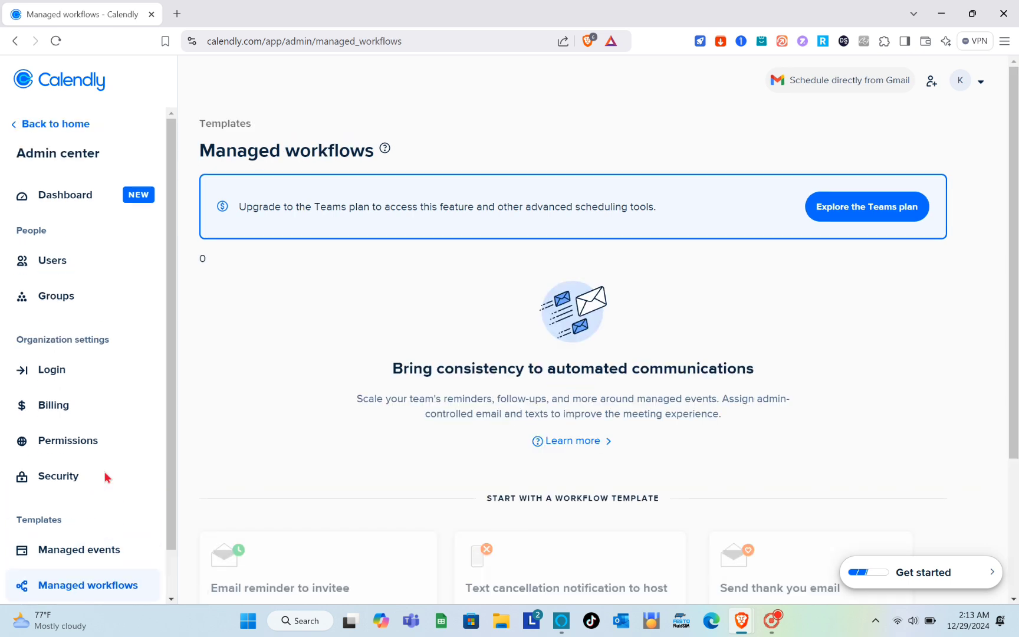
Leave the admin center for the event types page and show the help options
{"action": "left_click", "coordinate": [23, 126]}
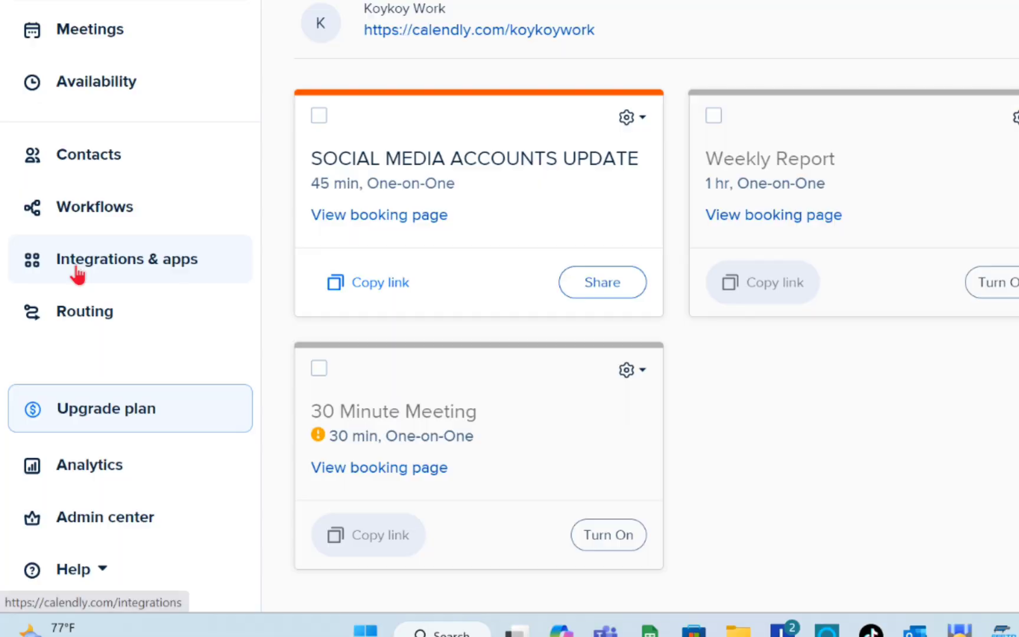
{"action": "left_click", "coordinate": [59, 578]}
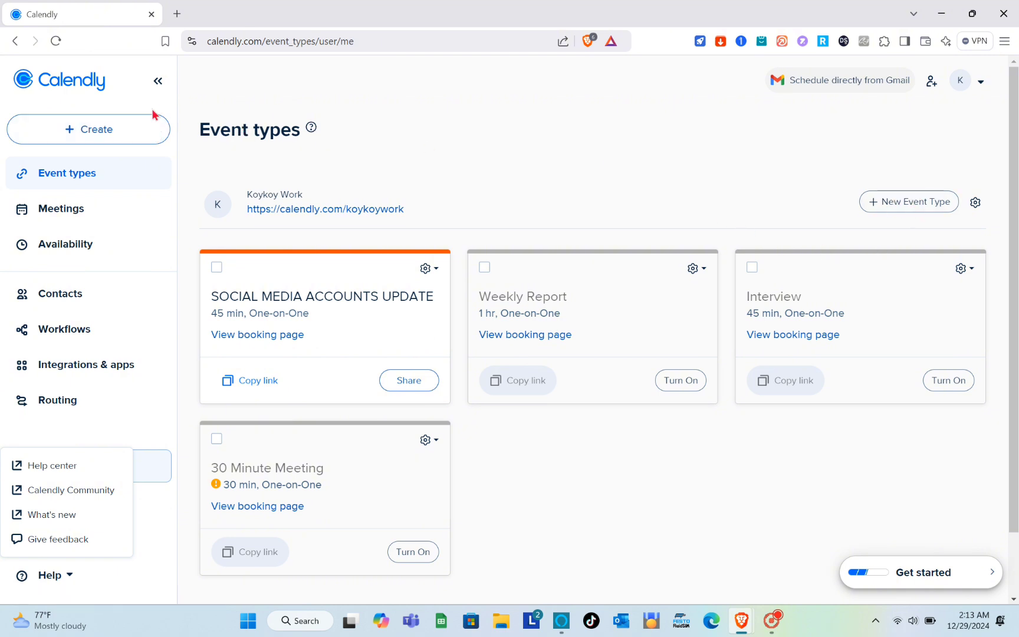
Start a new event type and examine the available event kinds, including the one-off meeting and meeting poll
{"action": "left_click", "coordinate": [915, 208]}
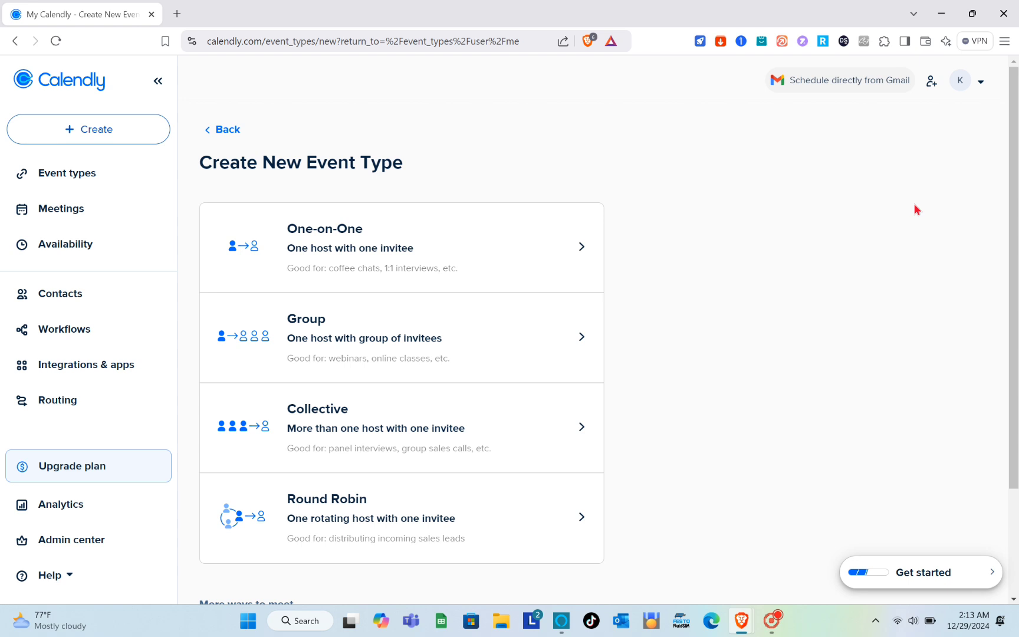
{"action": "scroll", "coordinate": [317, 296], "scroll_direction": "down", "scroll_amount": 2}
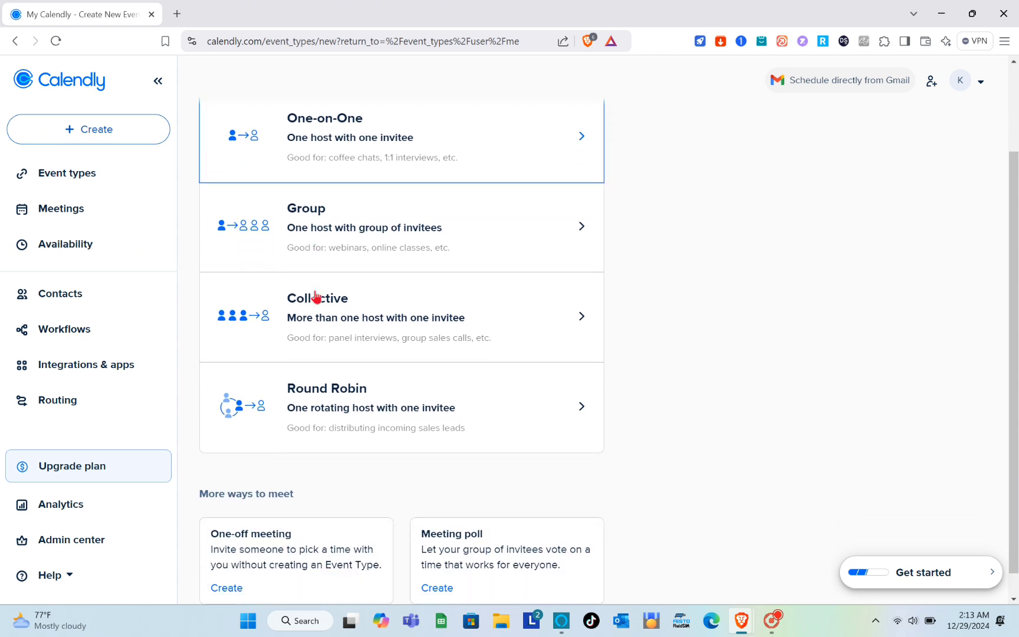
{"action": "scroll", "coordinate": [316, 296], "scroll_direction": "up", "scroll_amount": 2}
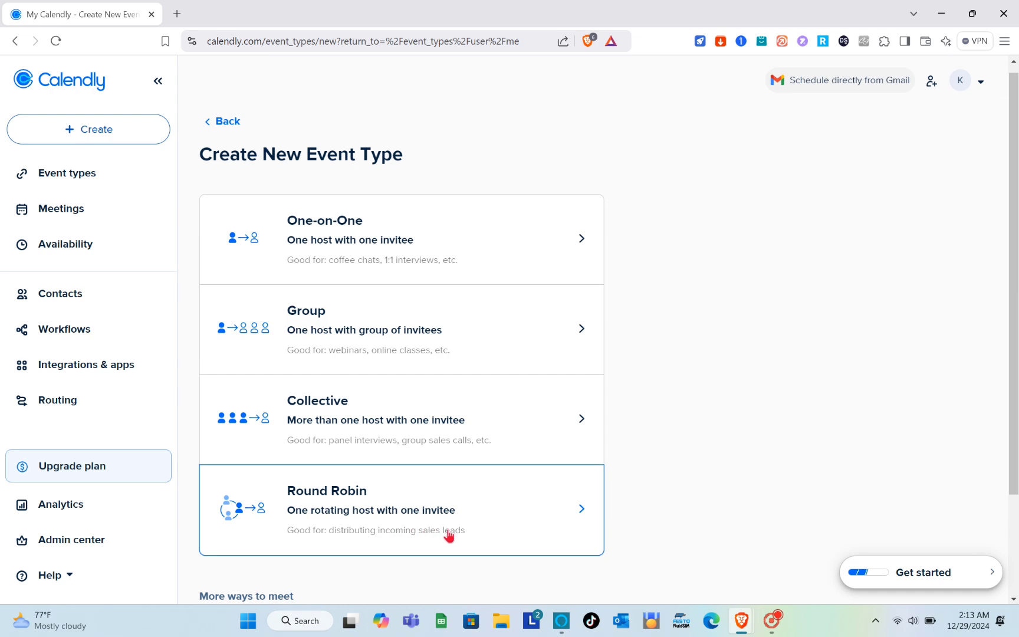
{"action": "scroll", "coordinate": [456, 534], "scroll_direction": "down", "scroll_amount": 2}
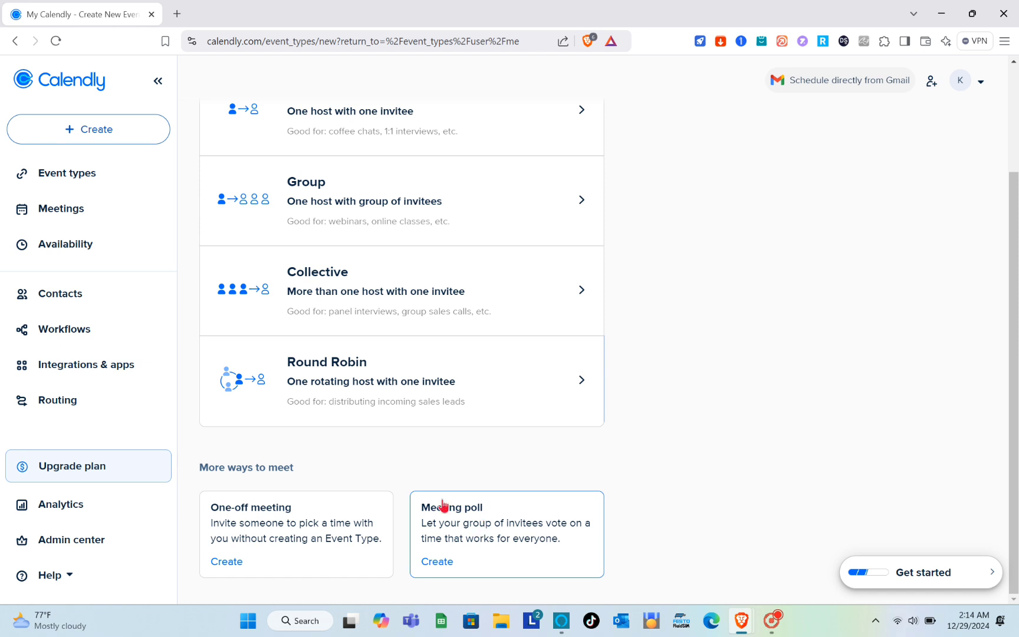
{"action": "scroll", "coordinate": [338, 450], "scroll_direction": "up", "scroll_amount": 3}
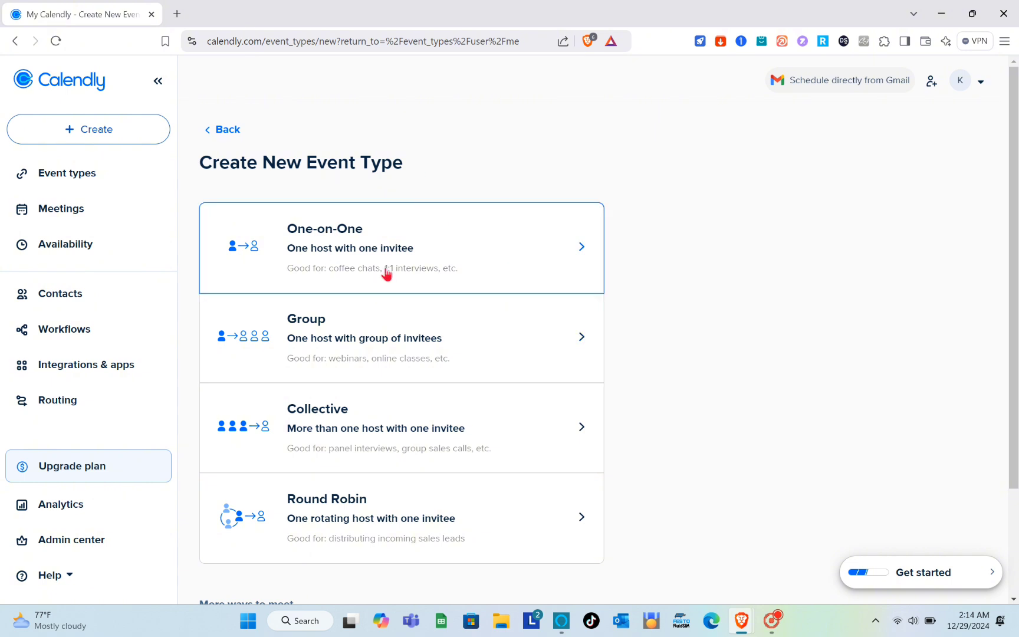
Choose a One-on-One event type and set its event color to green
{"action": "left_click", "coordinate": [465, 259]}
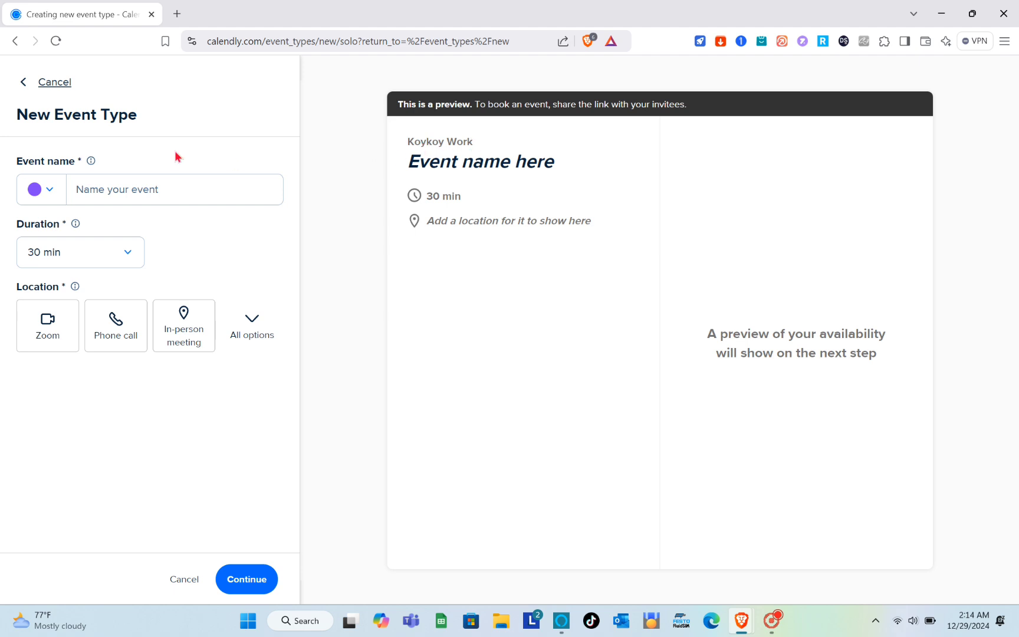
{"action": "left_click", "coordinate": [47, 198]}
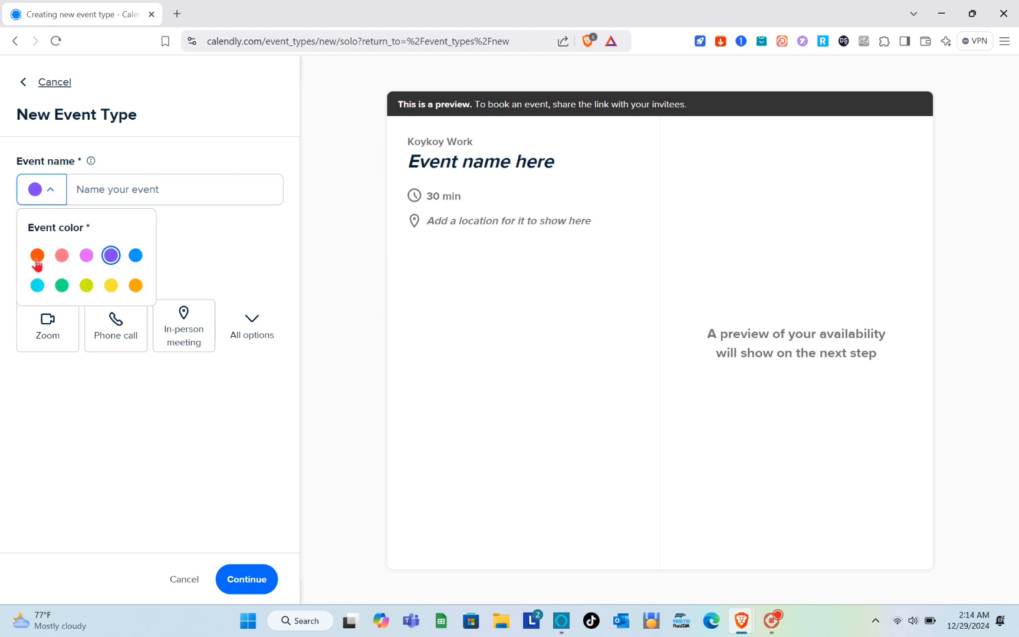
{"action": "left_click", "coordinate": [62, 284]}
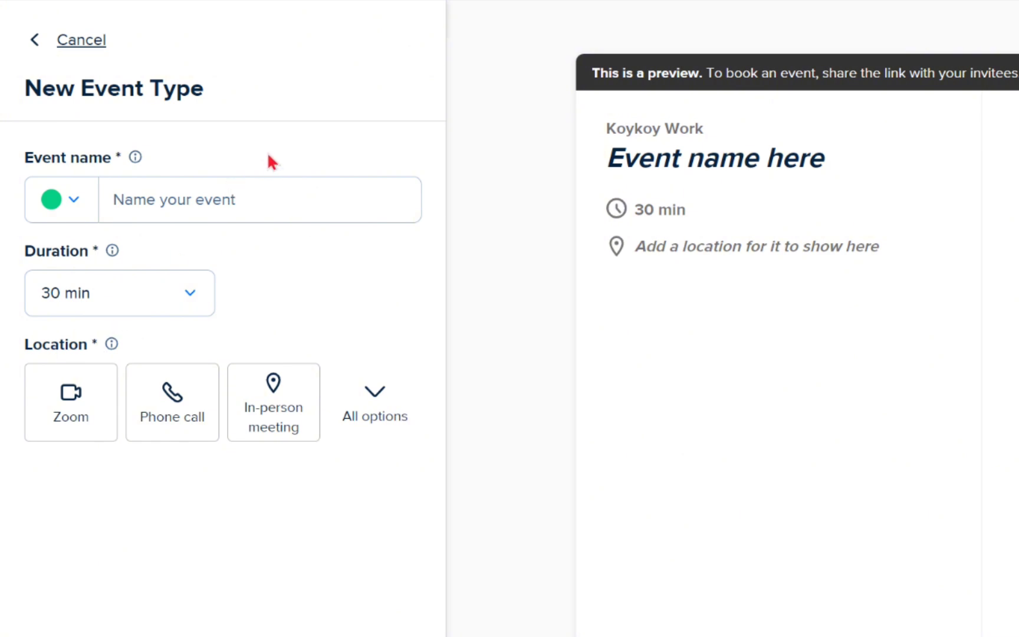
Name the event UPDATING and set its duration to 60 min
{"action": "left_click", "coordinate": [250, 188]}
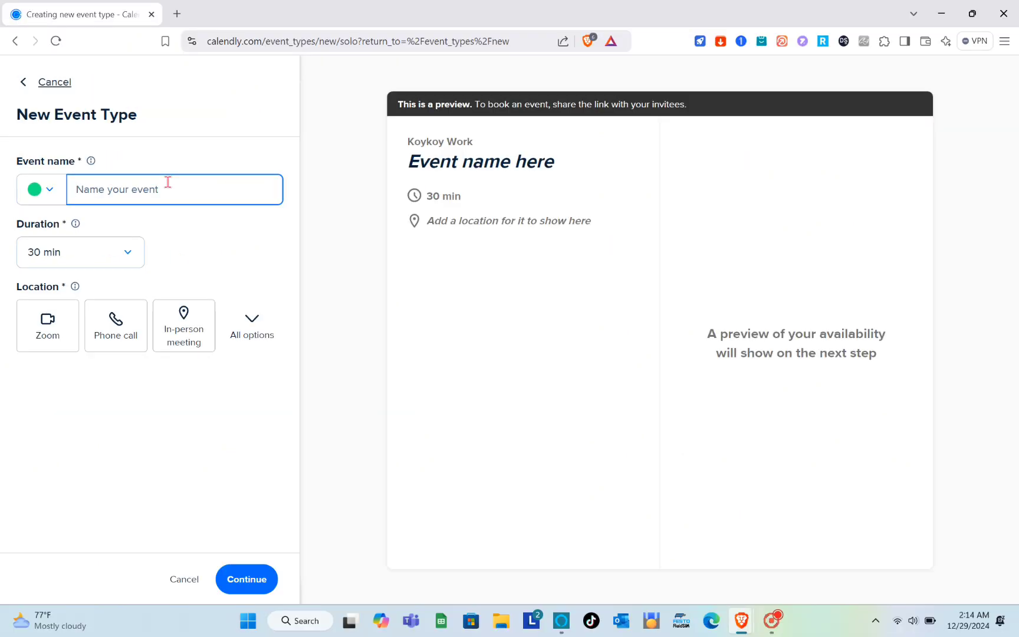
{"action": "key", "text": "Caps_Lock"}
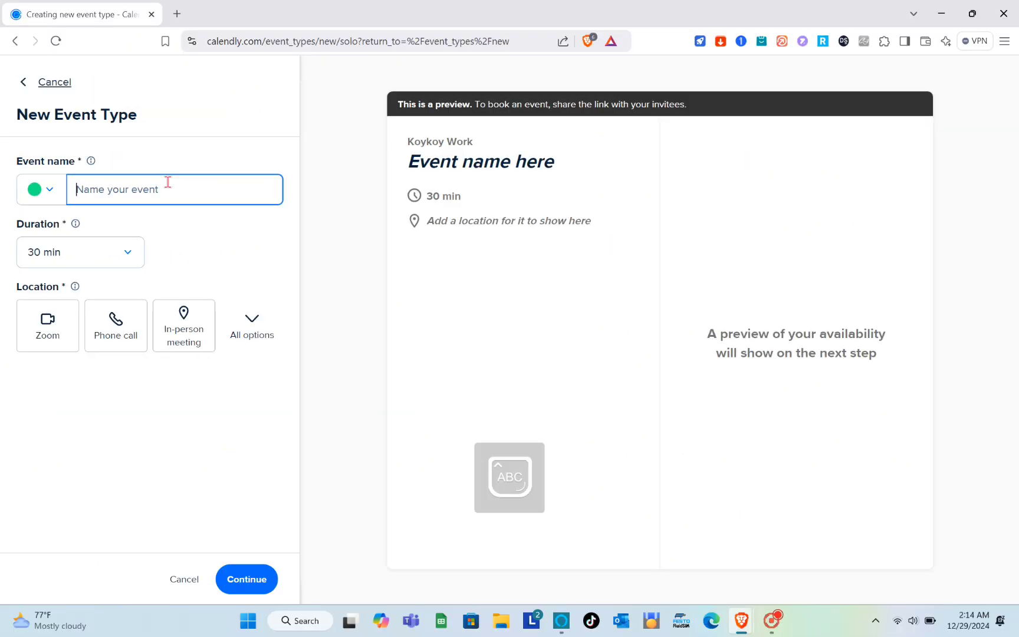
{"action": "type", "text": "UPDATING"}
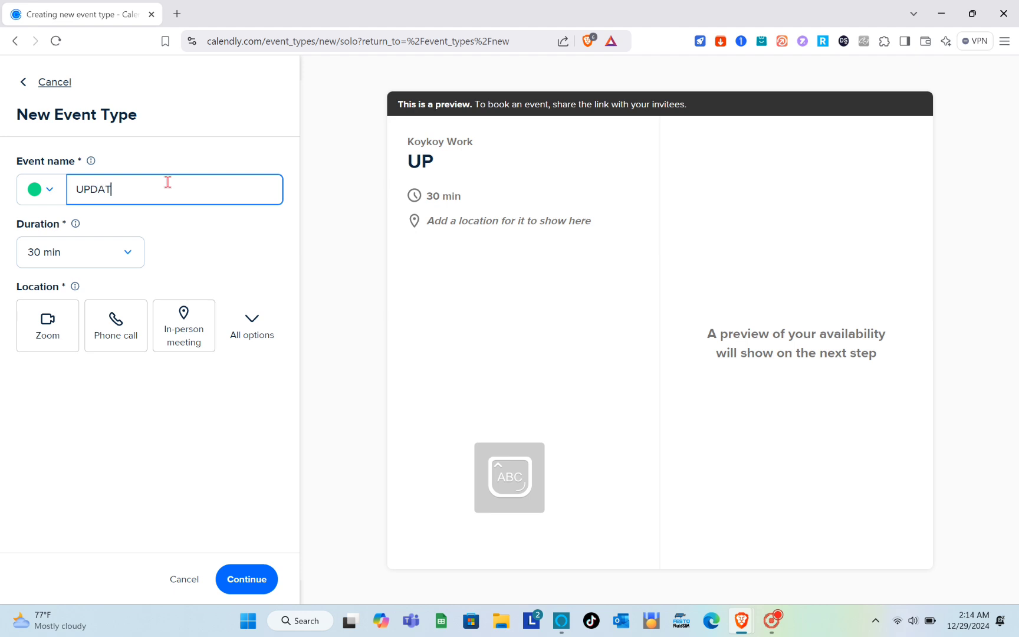
{"action": "left_click", "coordinate": [129, 253]}
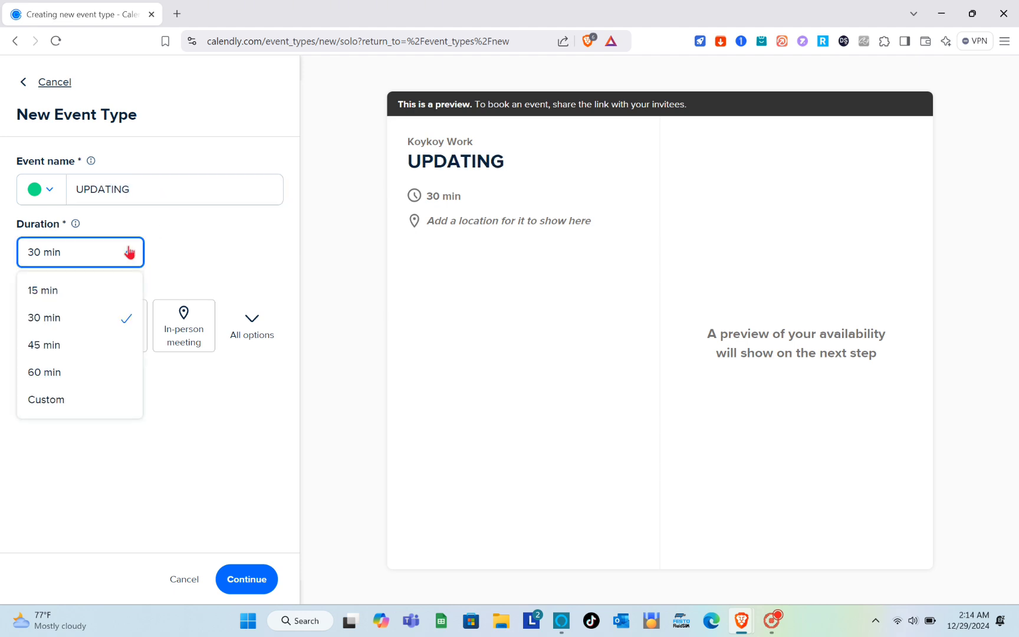
{"action": "left_click", "coordinate": [80, 370]}
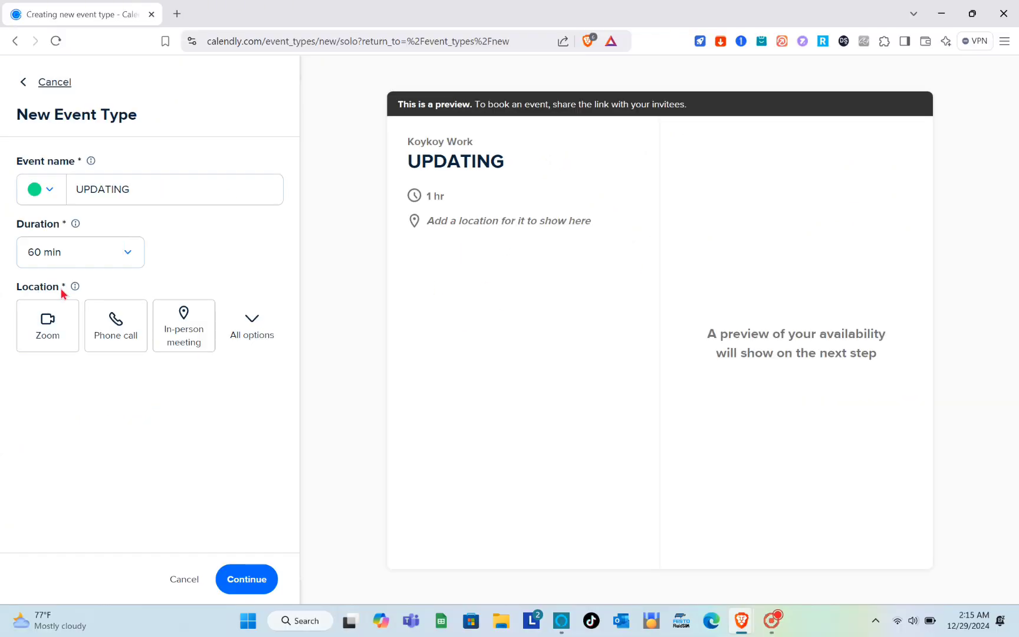
Set the event location to Google Meet, create the UPDATING event type, and dismiss the notice about sharing it
{"action": "left_click", "coordinate": [43, 321]}
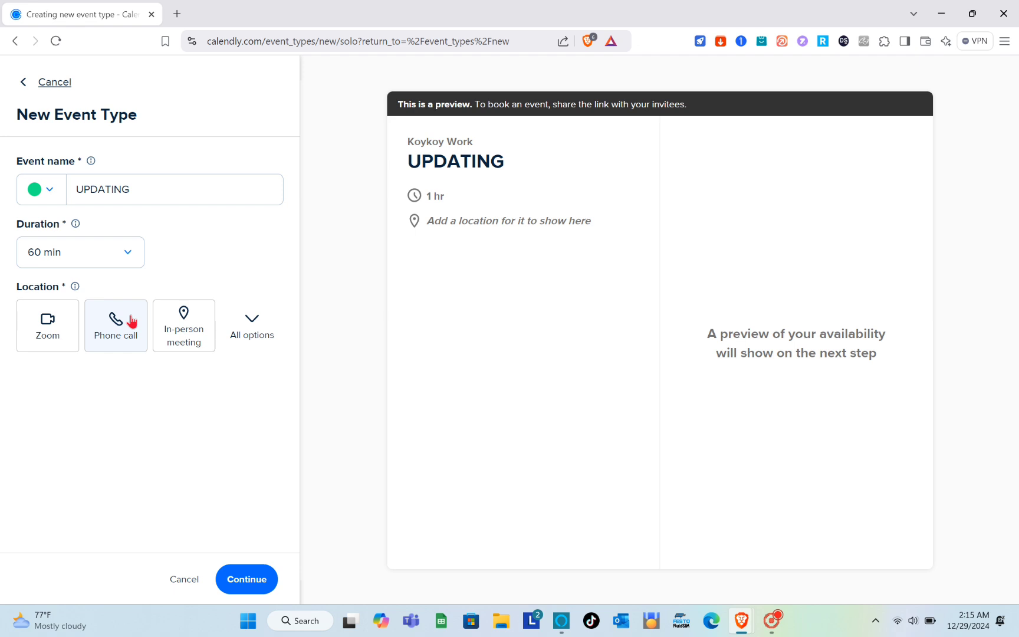
{"action": "left_click", "coordinate": [258, 329]}
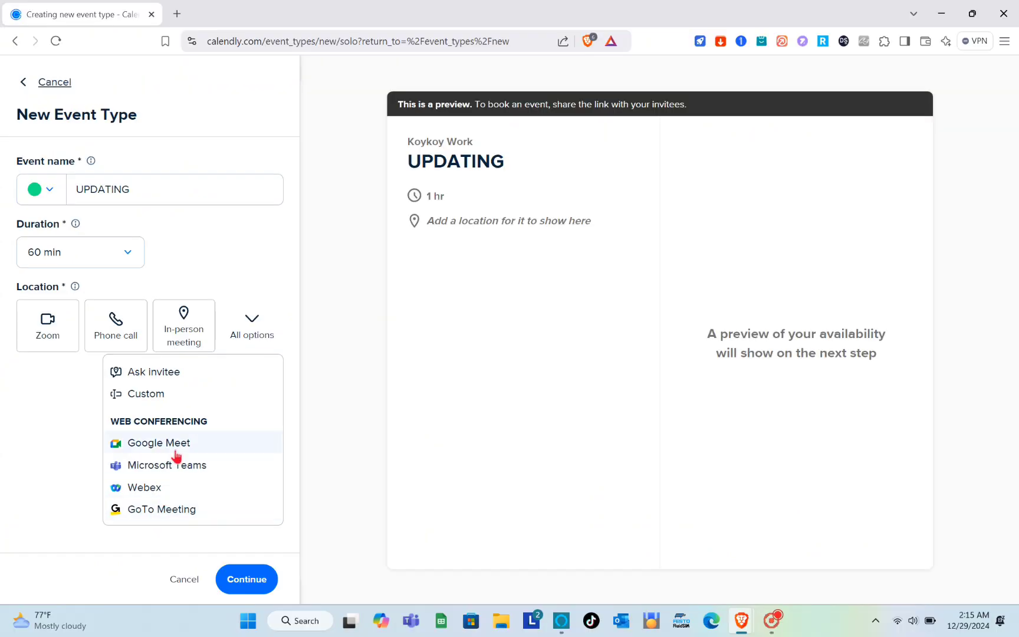
{"action": "left_click", "coordinate": [176, 453]}
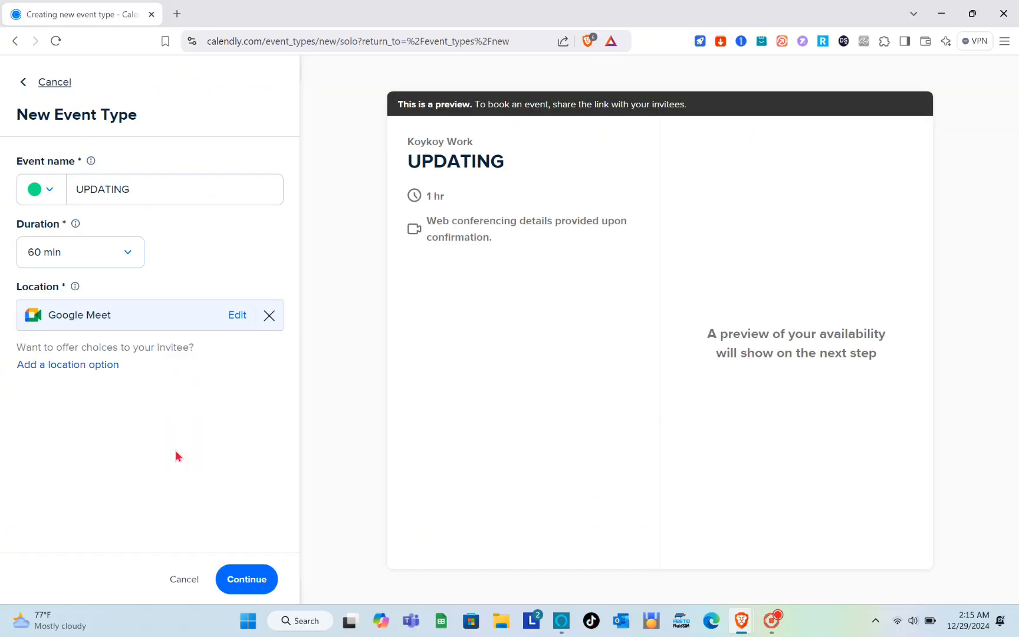
{"action": "left_click", "coordinate": [248, 587]}
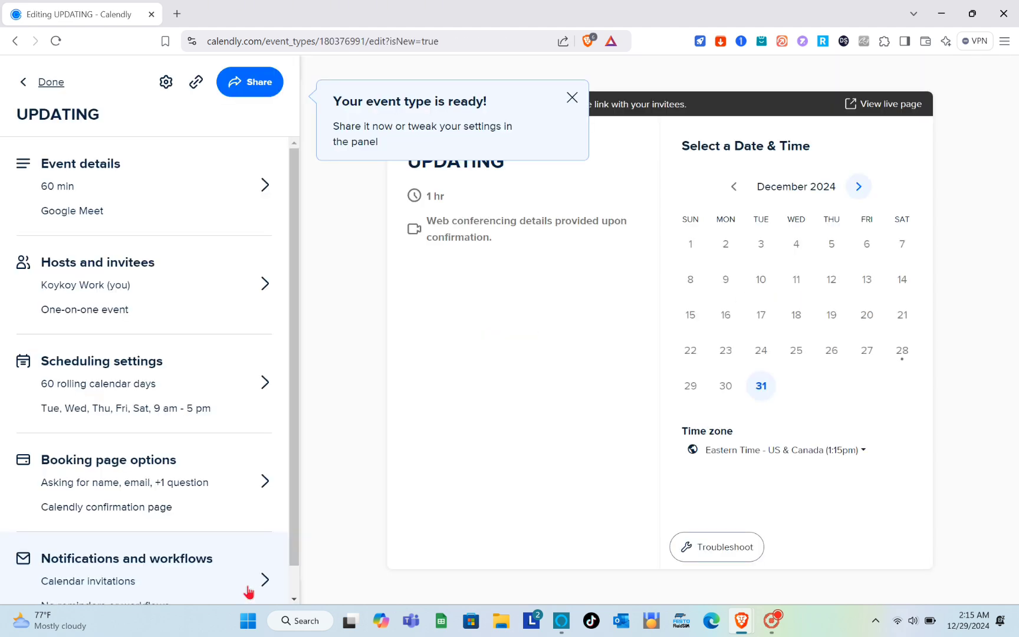
{"action": "left_click", "coordinate": [572, 98]}
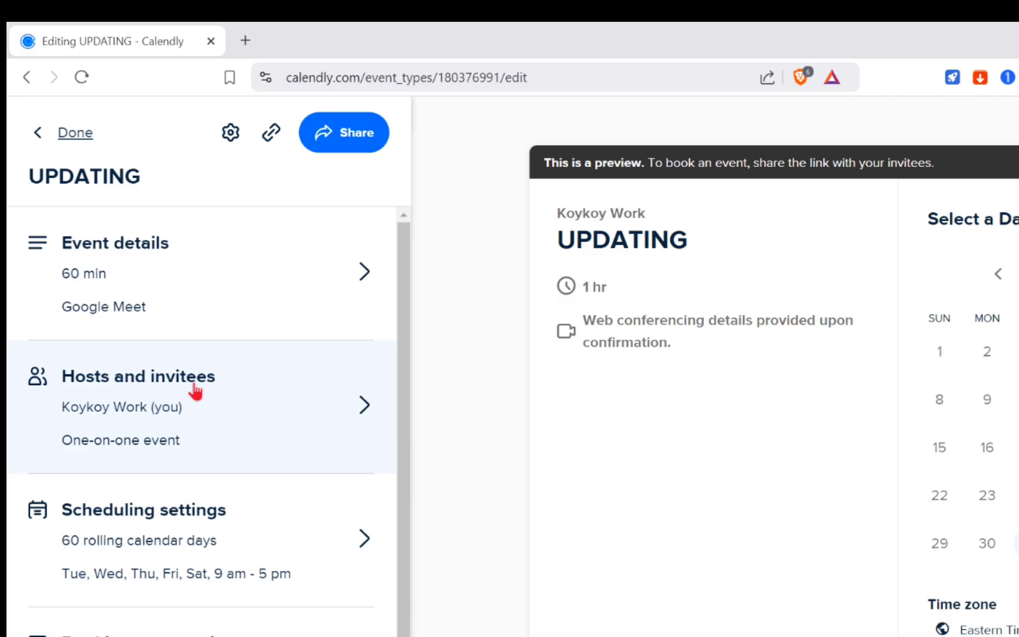
Examine the hosts and invitees settings of the UPDATING event, and return to the event type summary
{"action": "left_click", "coordinate": [250, 400]}
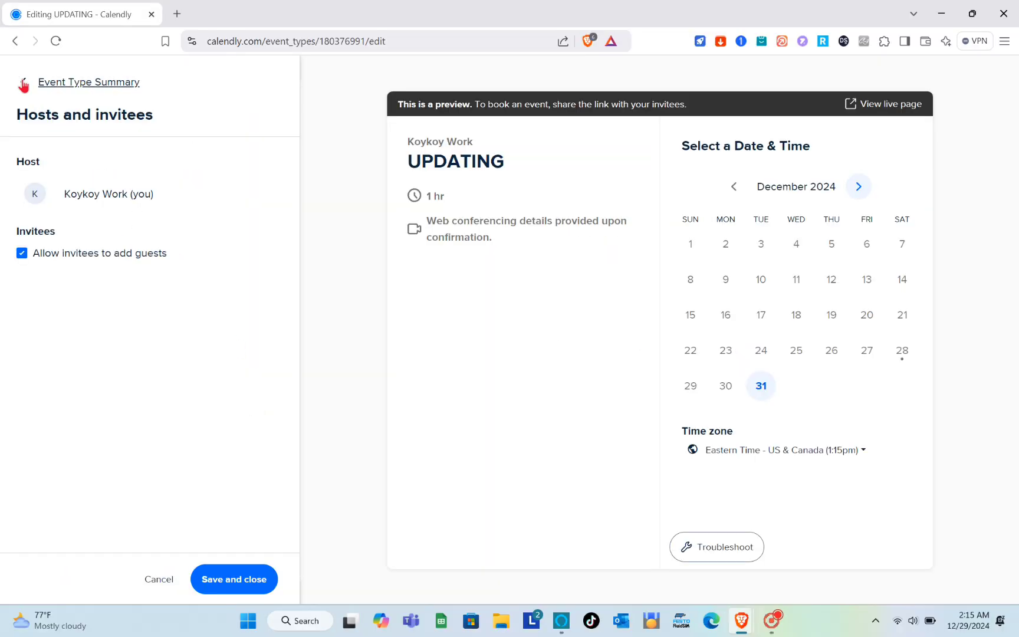
{"action": "left_click", "coordinate": [23, 86]}
{"action": "scroll", "coordinate": [104, 351], "scroll_direction": "down", "scroll_amount": 1}
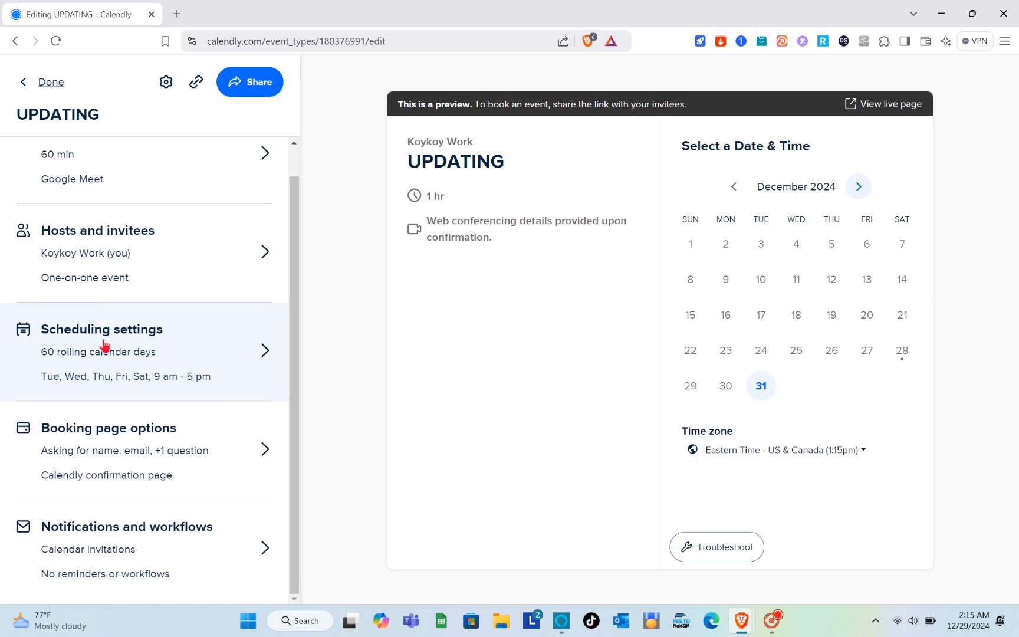
In the event's scheduling settings, let invitees schedule 5 weekdays into the future
{"action": "left_click", "coordinate": [201, 369]}
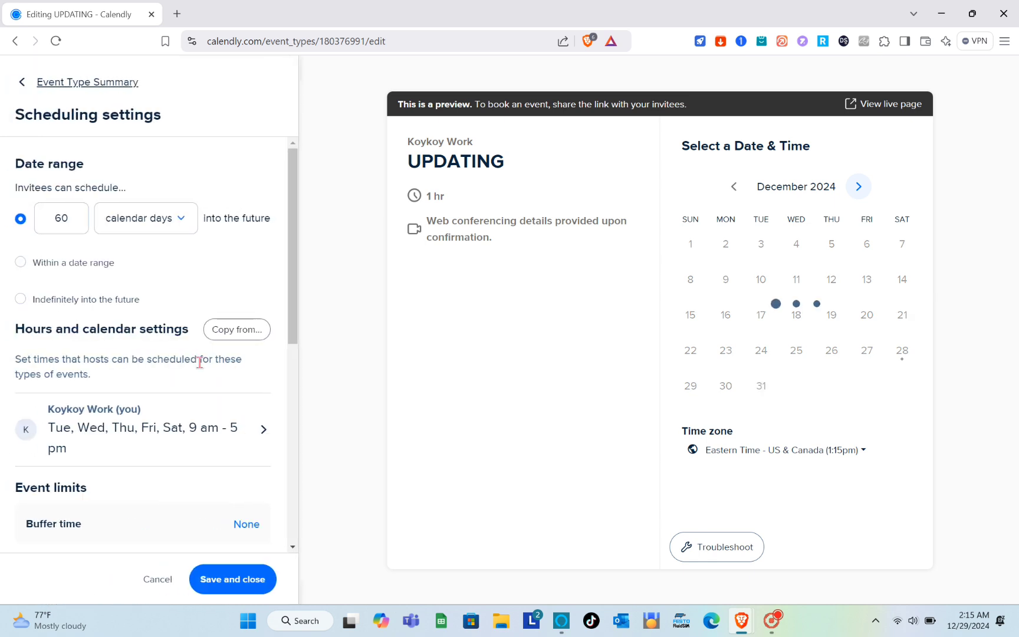
{"action": "left_click", "coordinate": [82, 211]}
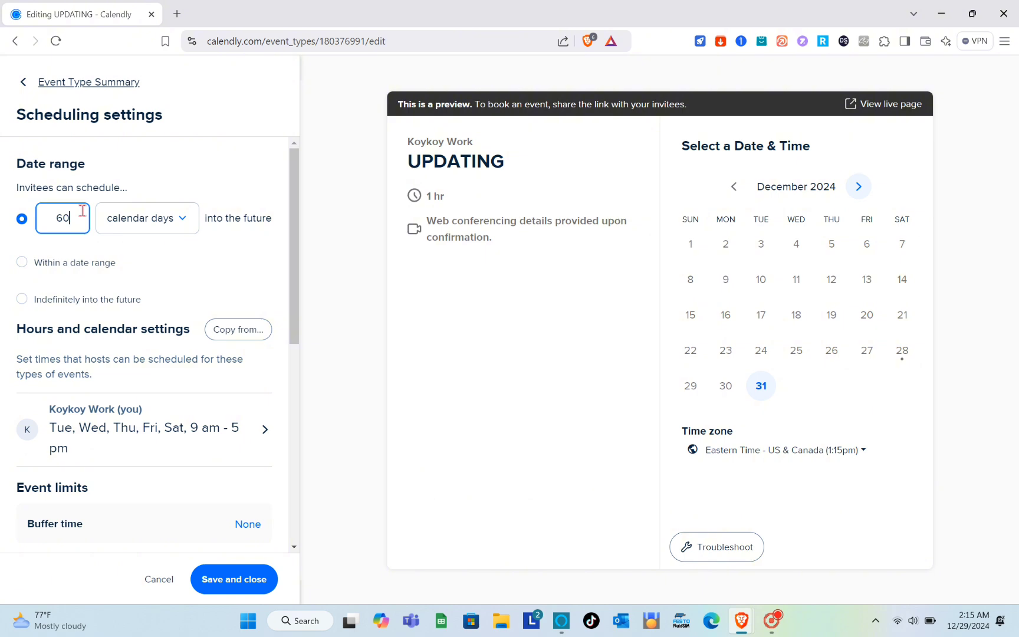
{"action": "key", "text": "BackSpace"}
{"action": "key", "text": "BackSpace"}
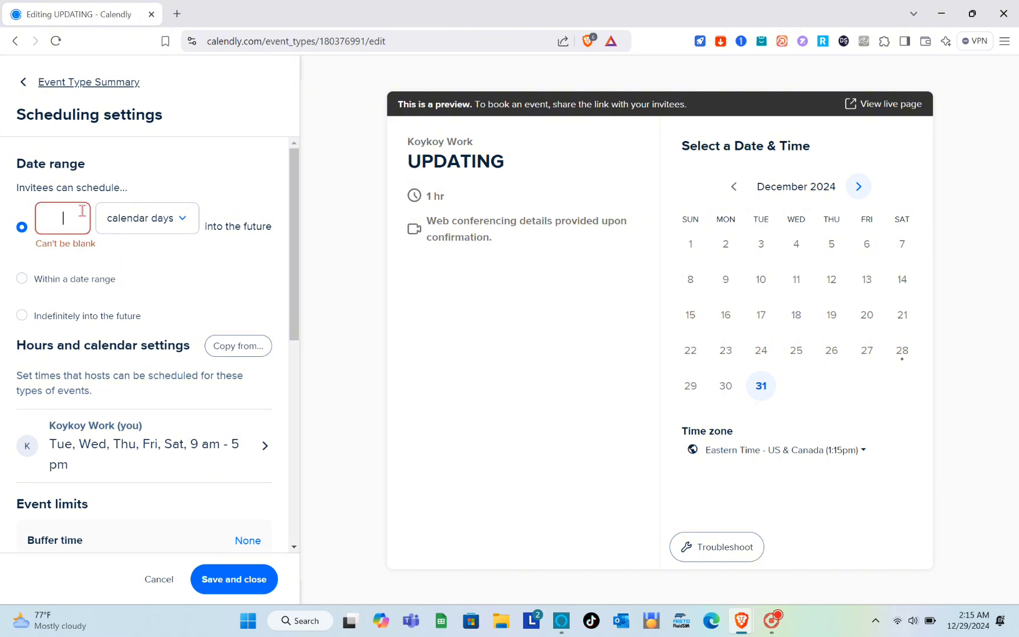
{"action": "type", "text": "5"}
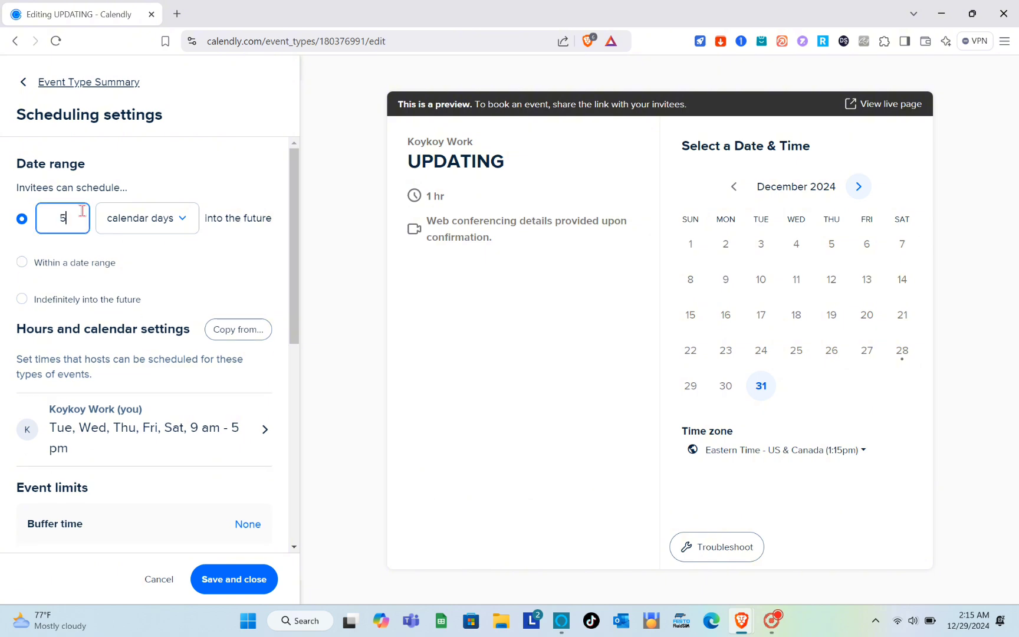
{"action": "left_click", "coordinate": [188, 214]}
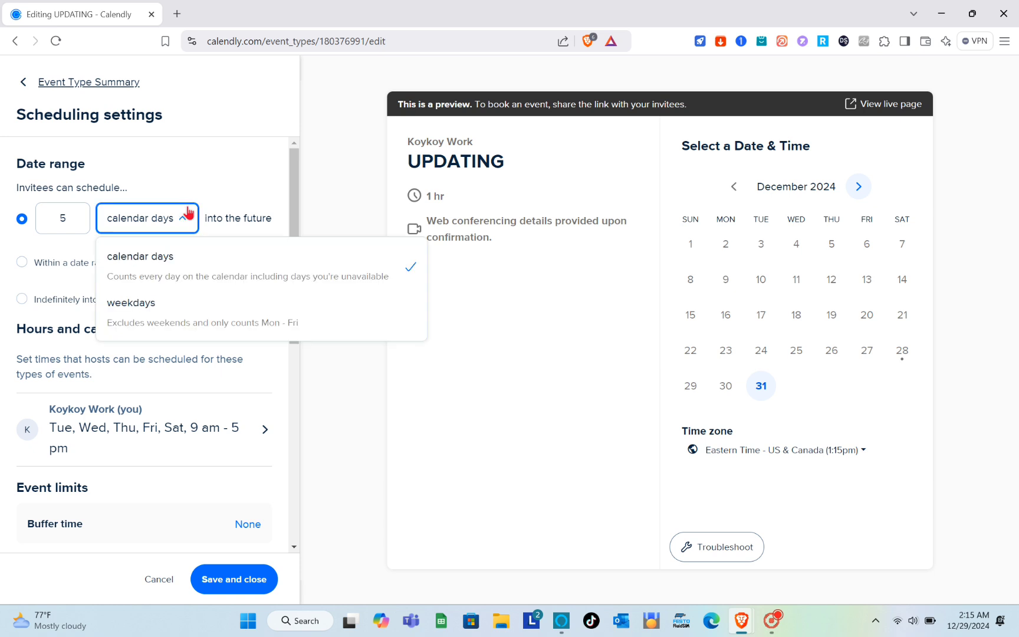
{"action": "left_click", "coordinate": [172, 309]}
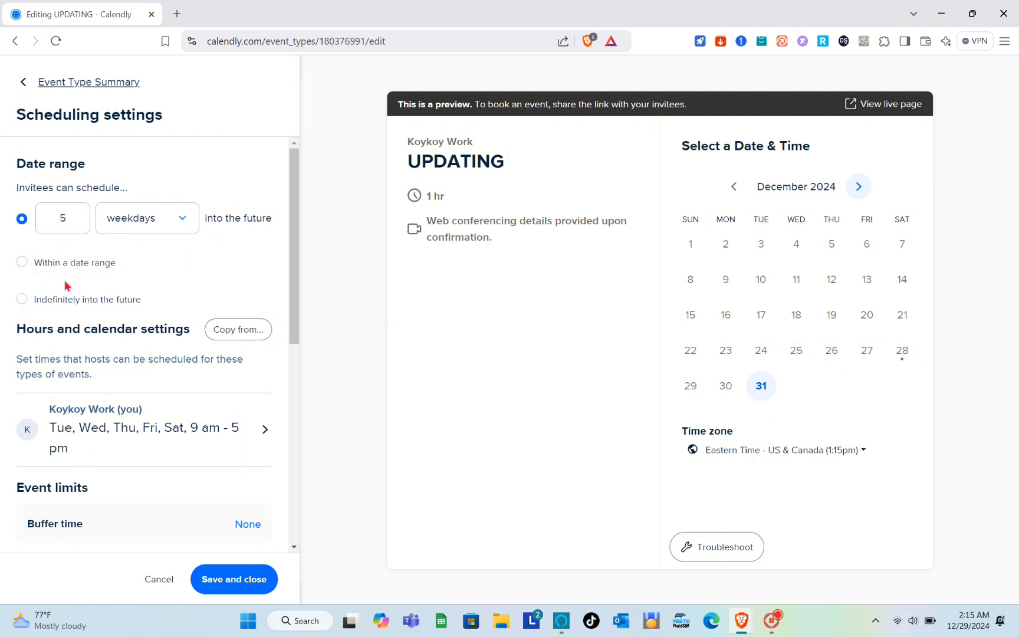
Limit scheduling to within a date range of 29 Dec 2024 – 2 Jan 2025
{"action": "left_click", "coordinate": [24, 261]}
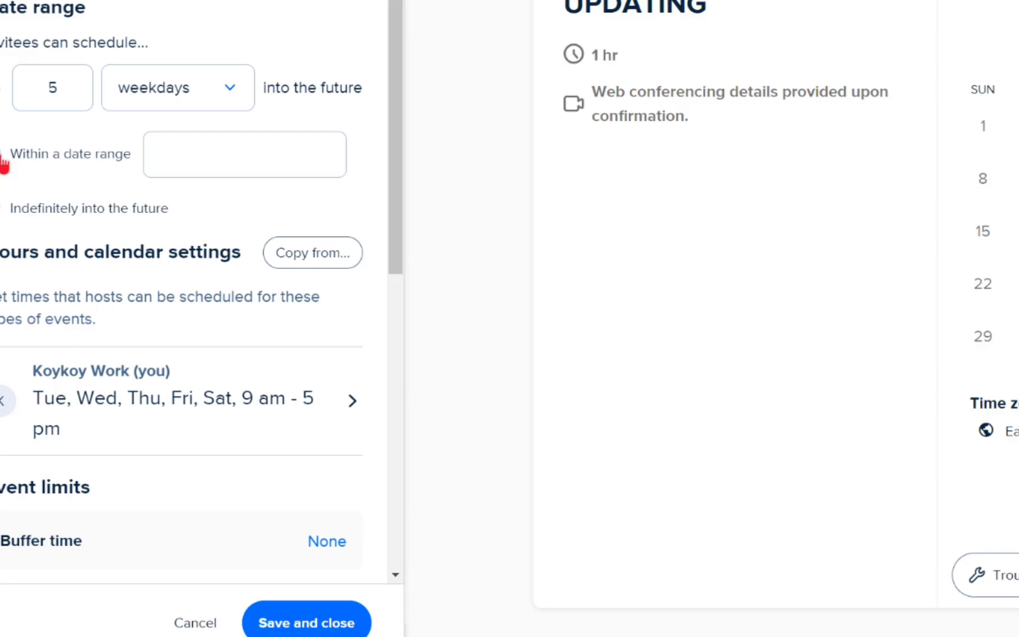
{"action": "left_click", "coordinate": [153, 159]}
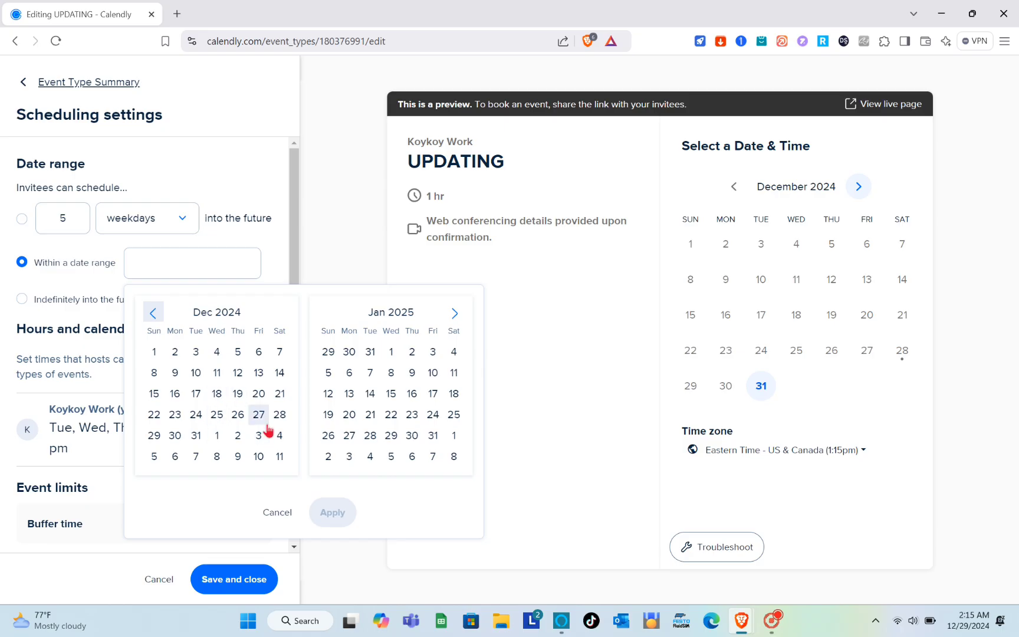
{"action": "left_click", "coordinate": [155, 436]}
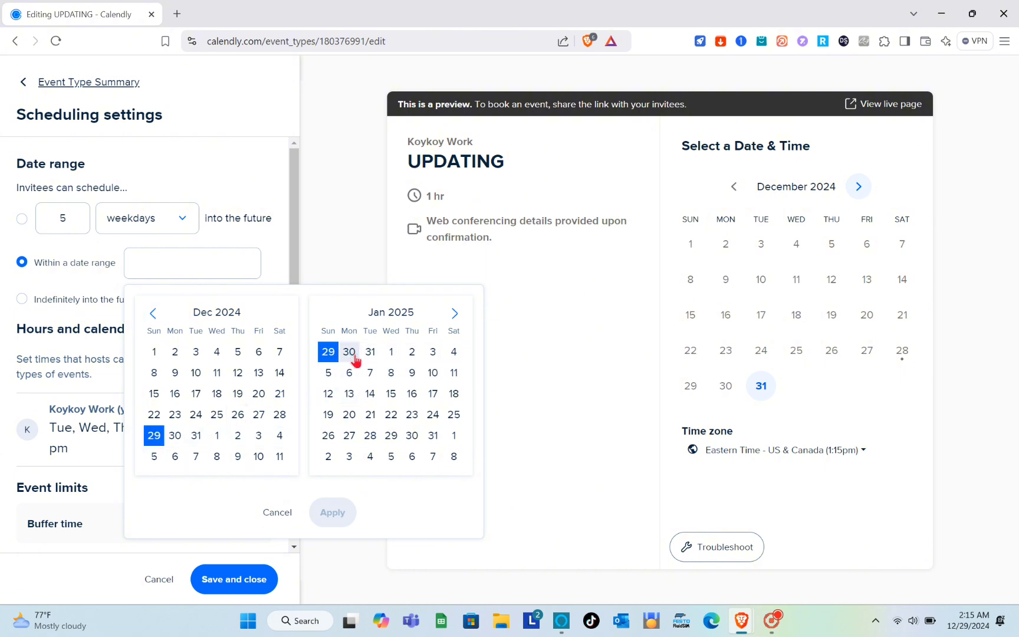
{"action": "left_click", "coordinate": [354, 356]}
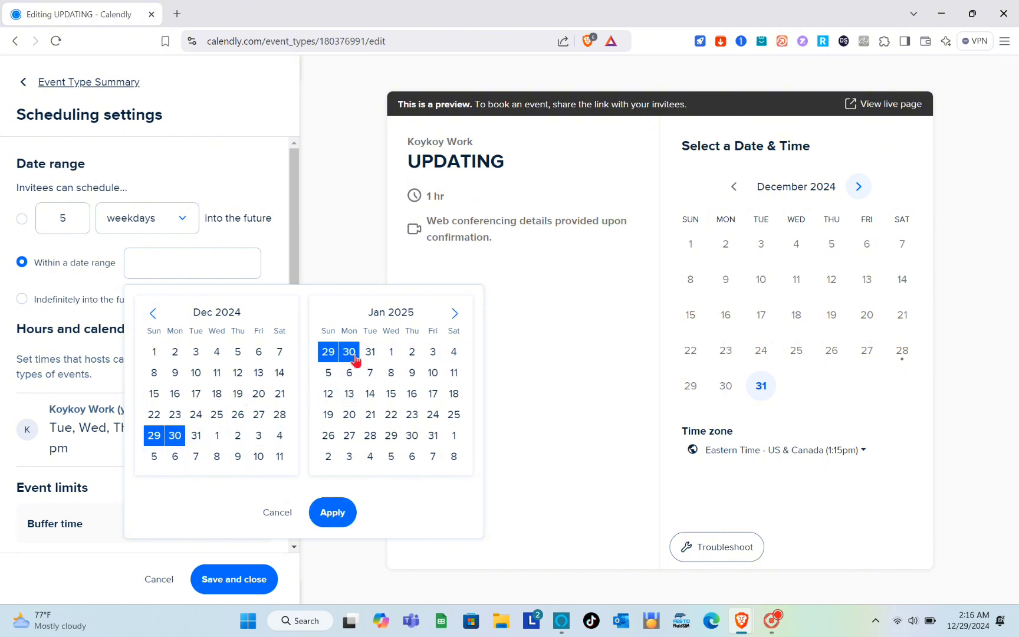
{"action": "left_click", "coordinate": [410, 354]}
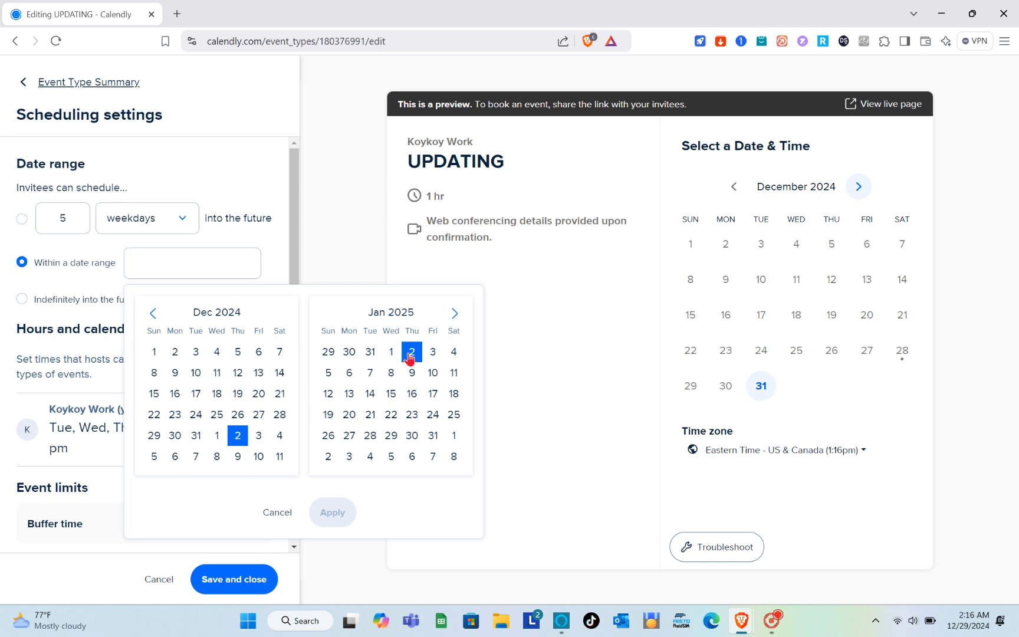
{"action": "left_click", "coordinate": [153, 437]}
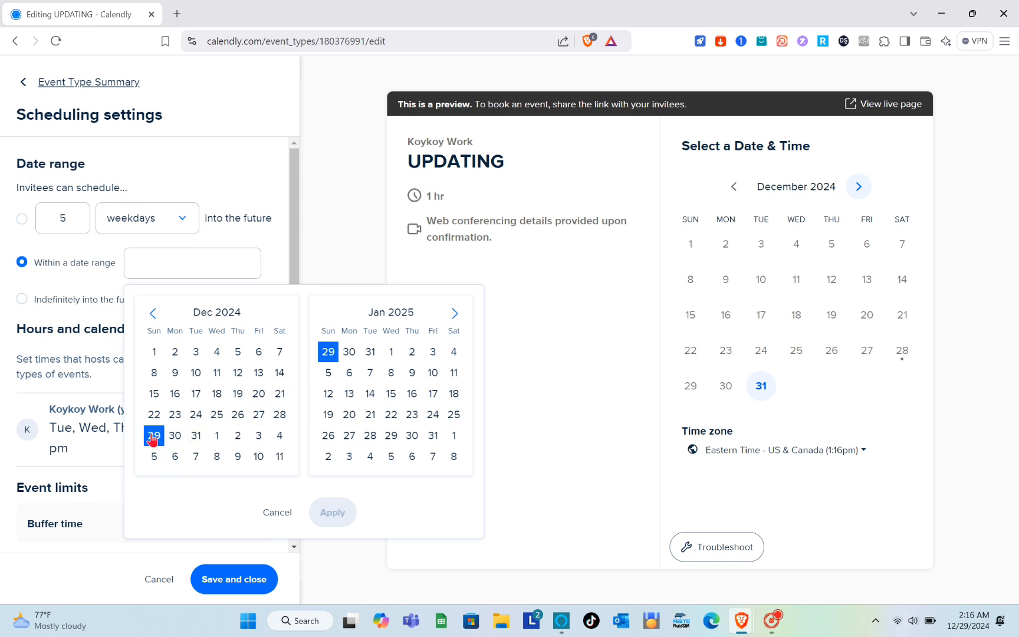
{"action": "left_click", "coordinate": [412, 354]}
{"action": "left_click", "coordinate": [333, 513]}
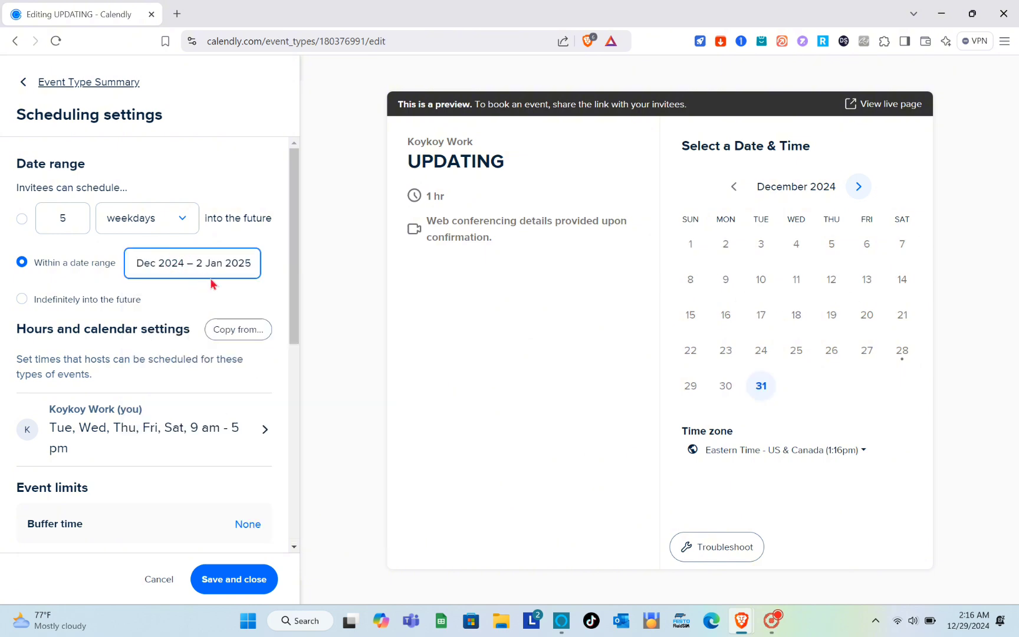
Review the host's available hours, additional availability settings and schedule options for this event, and save them
{"action": "scroll", "coordinate": [149, 325], "scroll_direction": "down", "scroll_amount": 1}
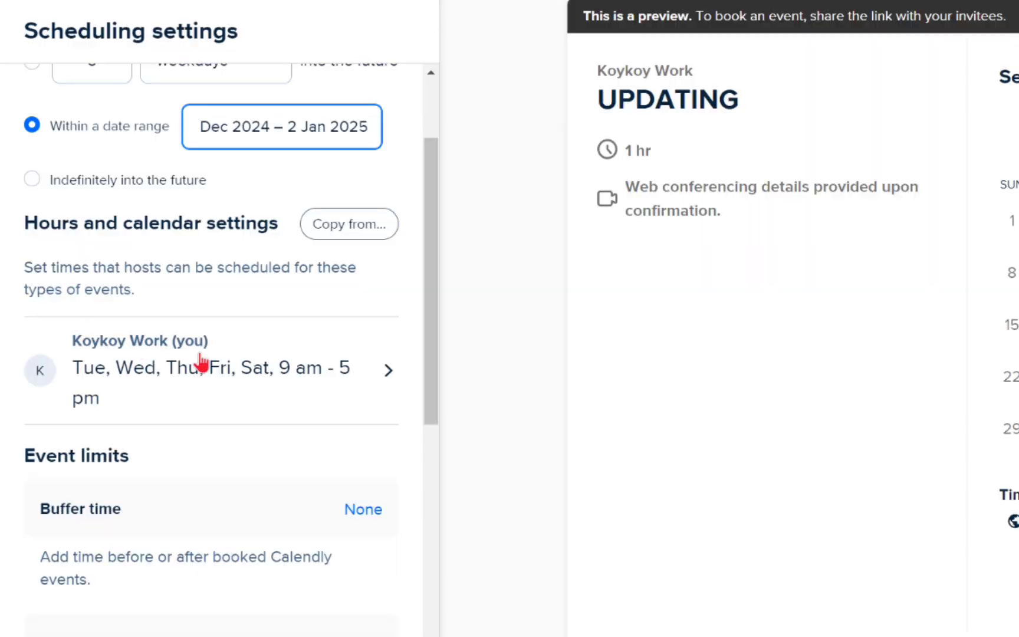
{"action": "left_click", "coordinate": [386, 373]}
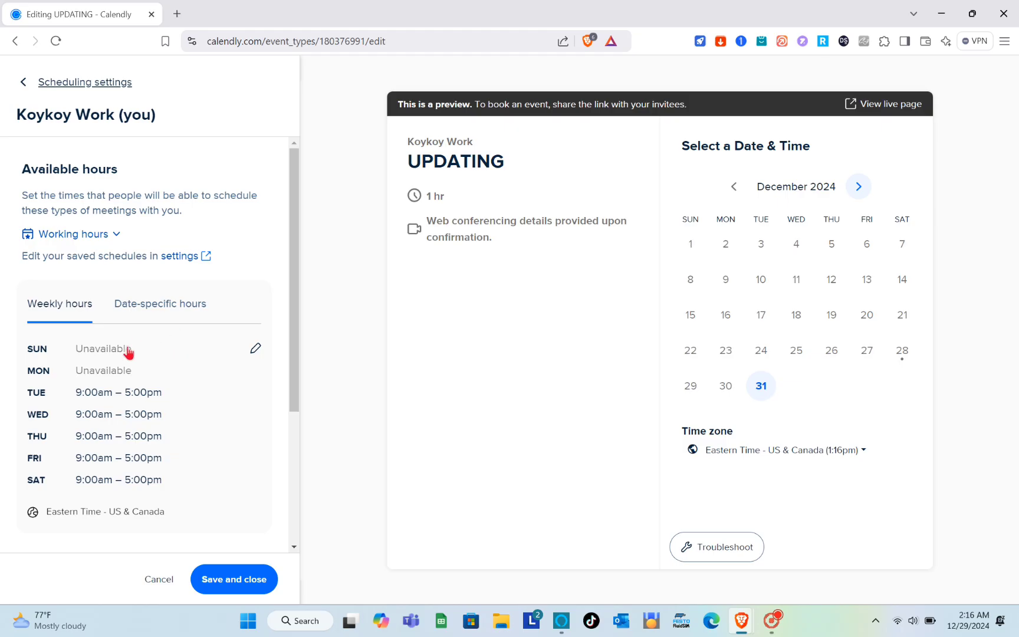
{"action": "scroll", "coordinate": [129, 352], "scroll_direction": "down", "scroll_amount": 2}
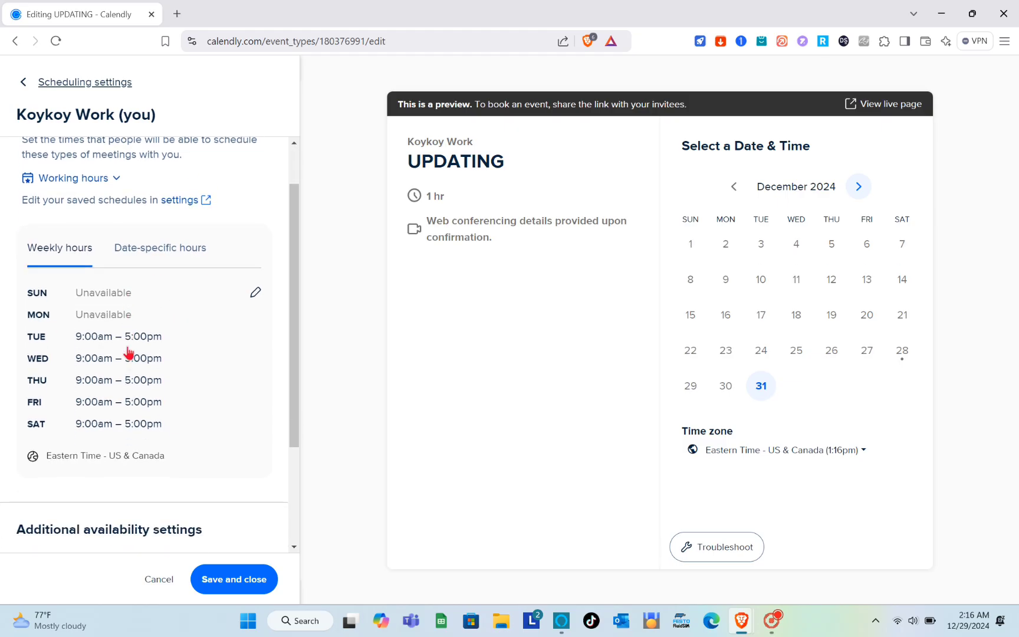
{"action": "scroll", "coordinate": [128, 352], "scroll_direction": "down", "scroll_amount": 2}
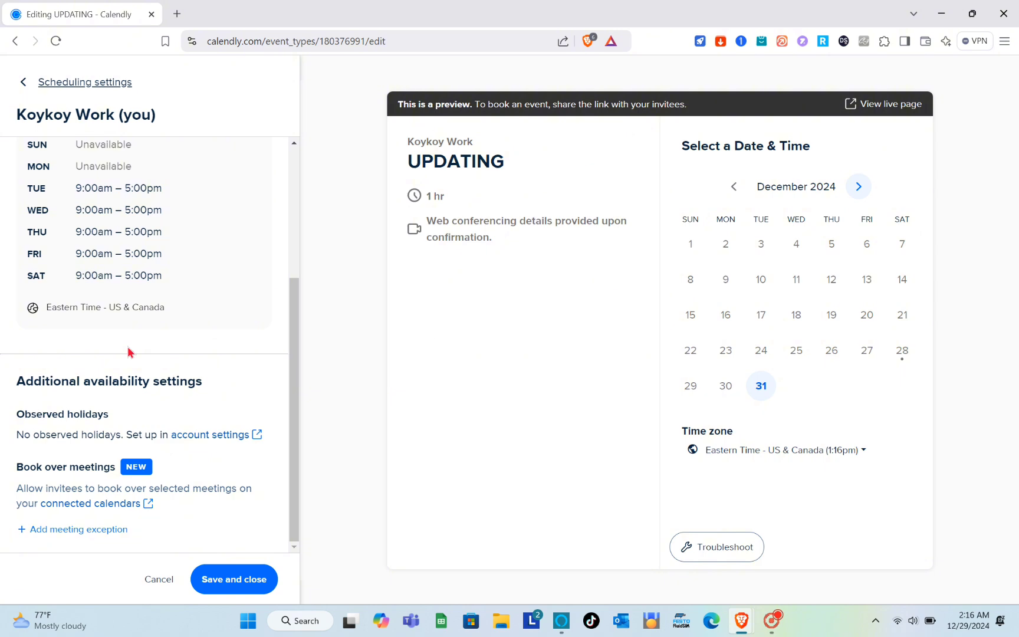
{"action": "scroll", "coordinate": [128, 352], "scroll_direction": "up", "scroll_amount": 4}
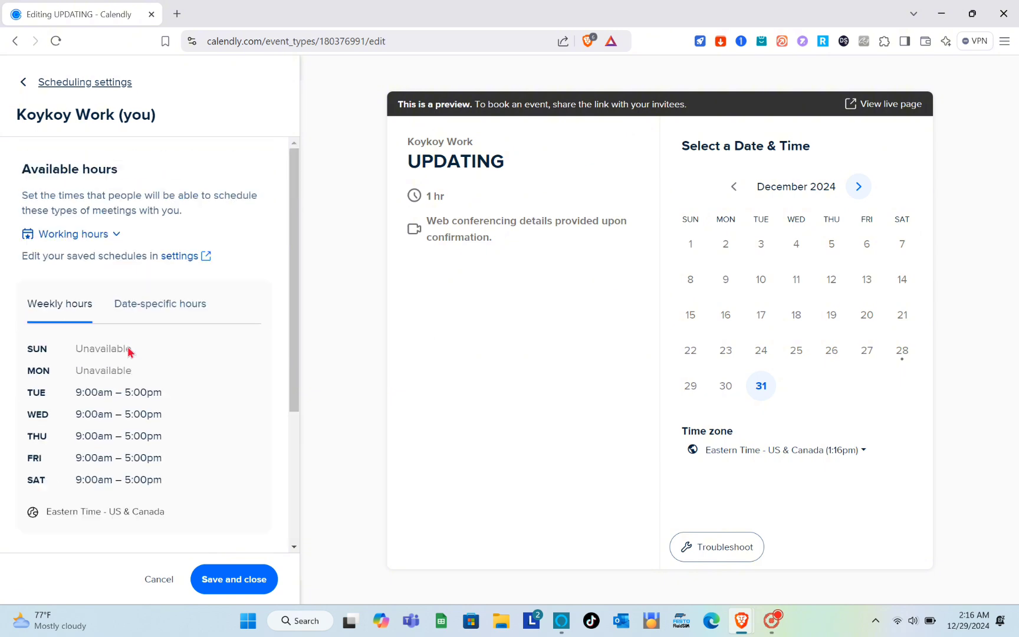
{"action": "left_click", "coordinate": [111, 236]}
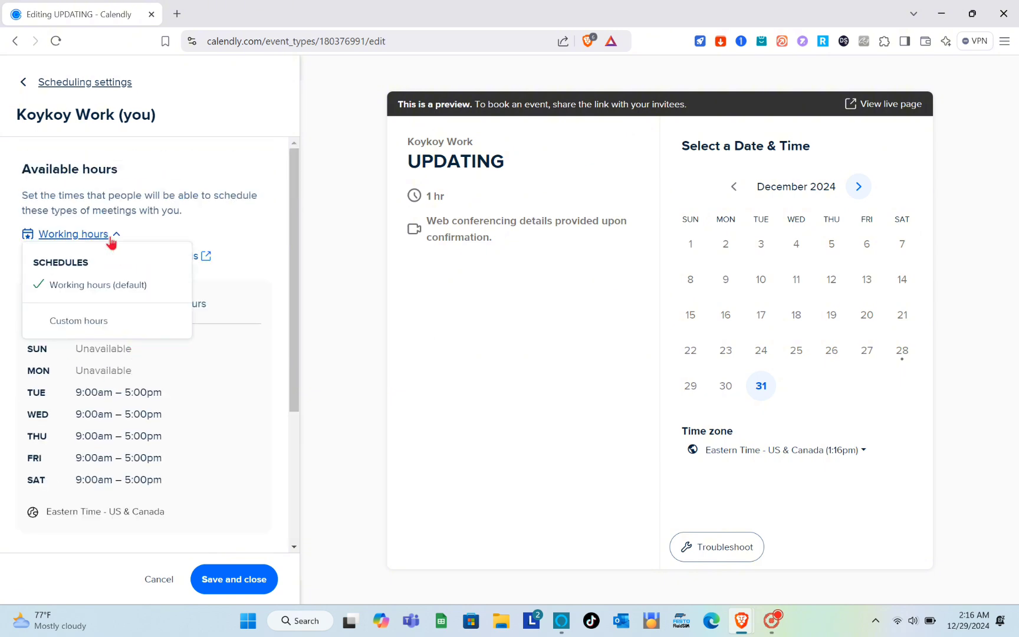
{"action": "left_click", "coordinate": [112, 236]}
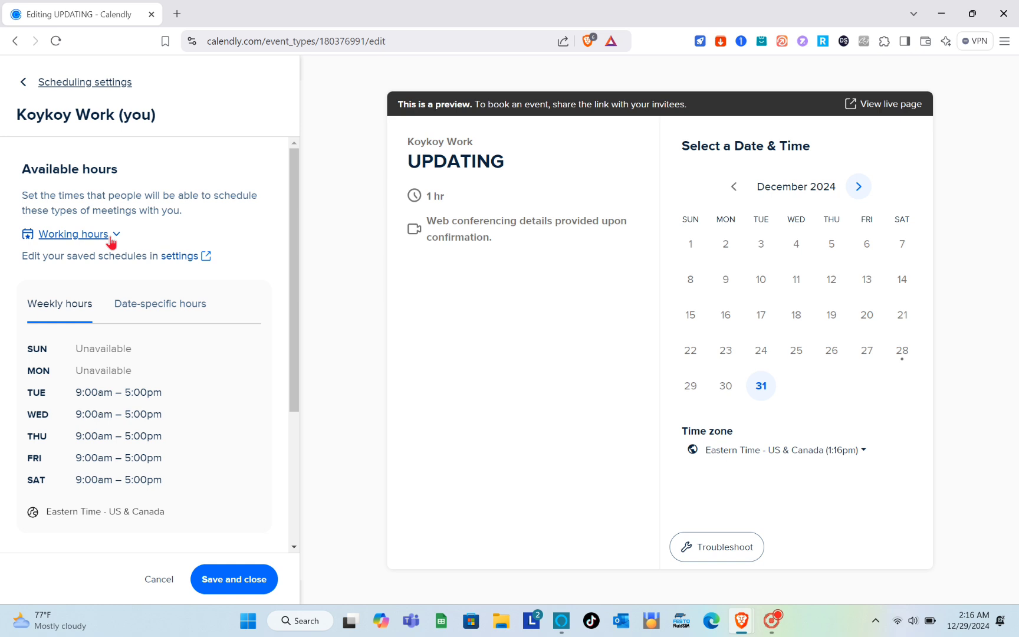
{"action": "left_click", "coordinate": [236, 588]}
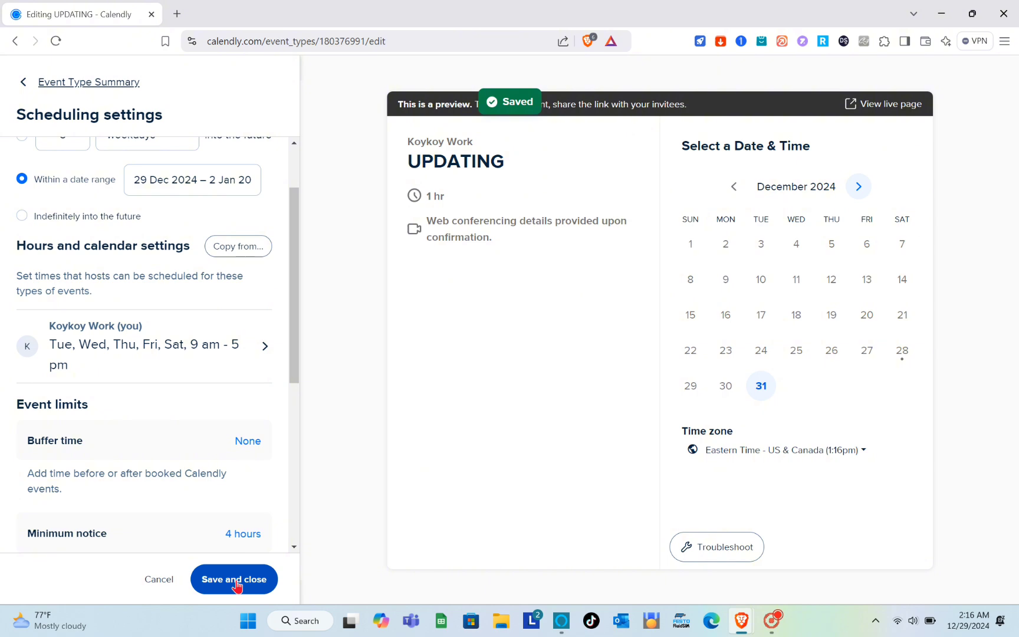
Set the event's buffer time to 10 min before and 5 min after
{"action": "scroll", "coordinate": [89, 330], "scroll_direction": "down", "scroll_amount": 2}
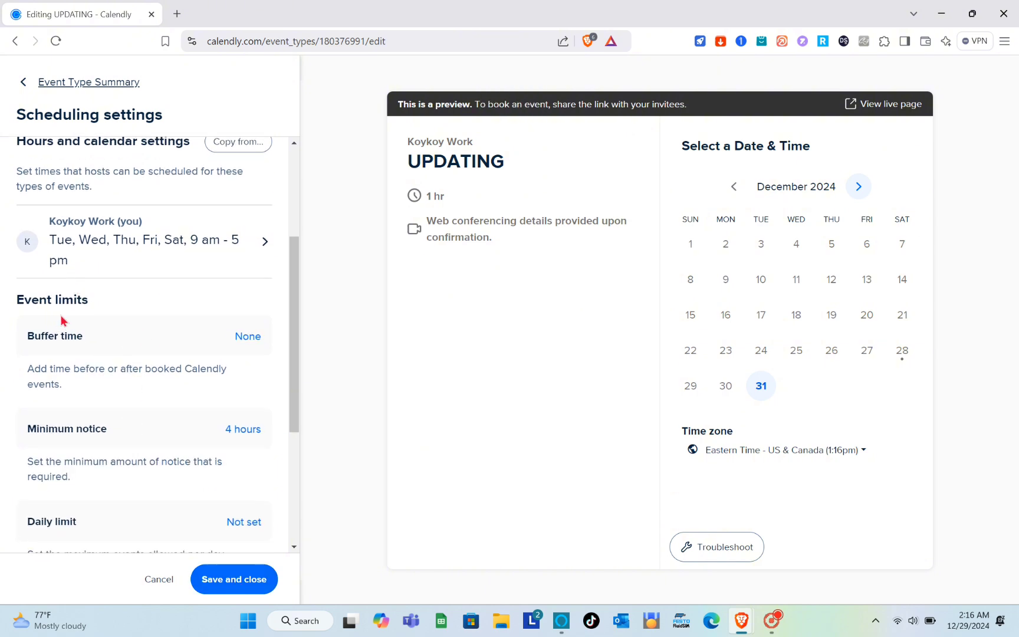
{"action": "left_click", "coordinate": [247, 338]}
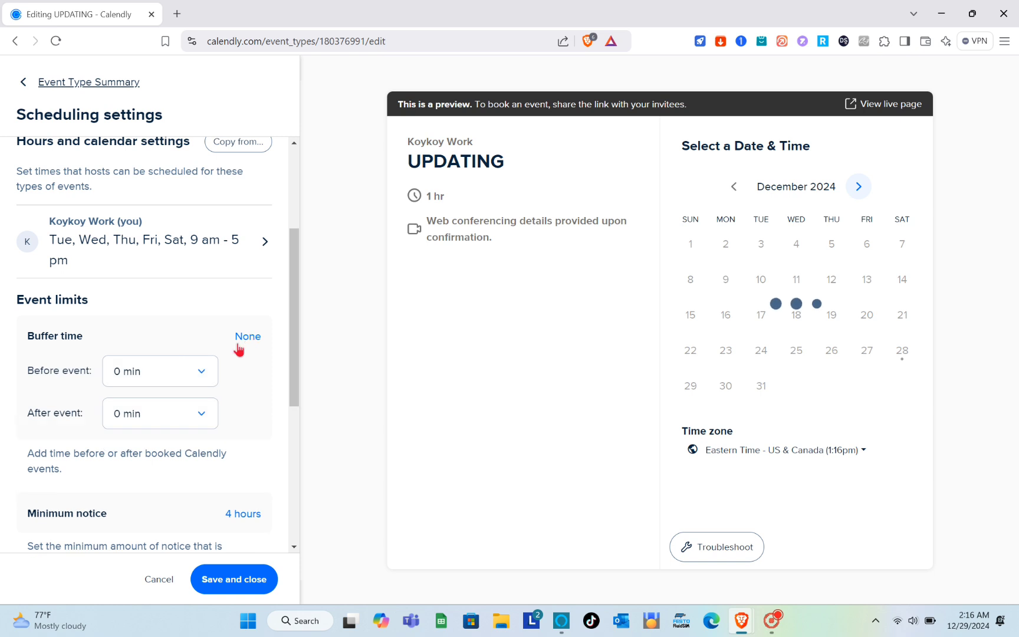
{"action": "left_click", "coordinate": [160, 374]}
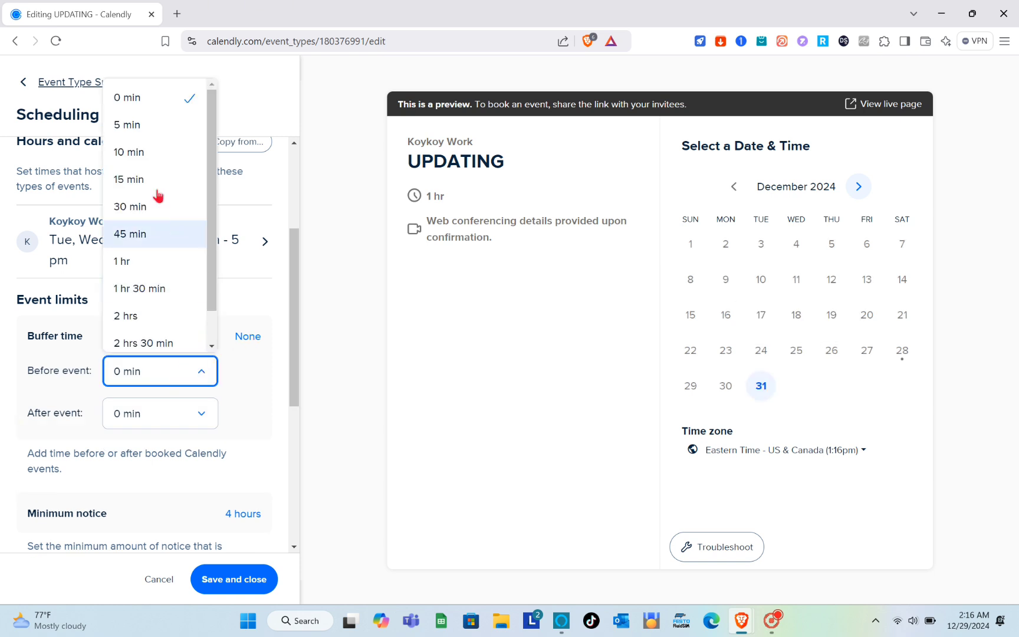
{"action": "left_click", "coordinate": [148, 153]}
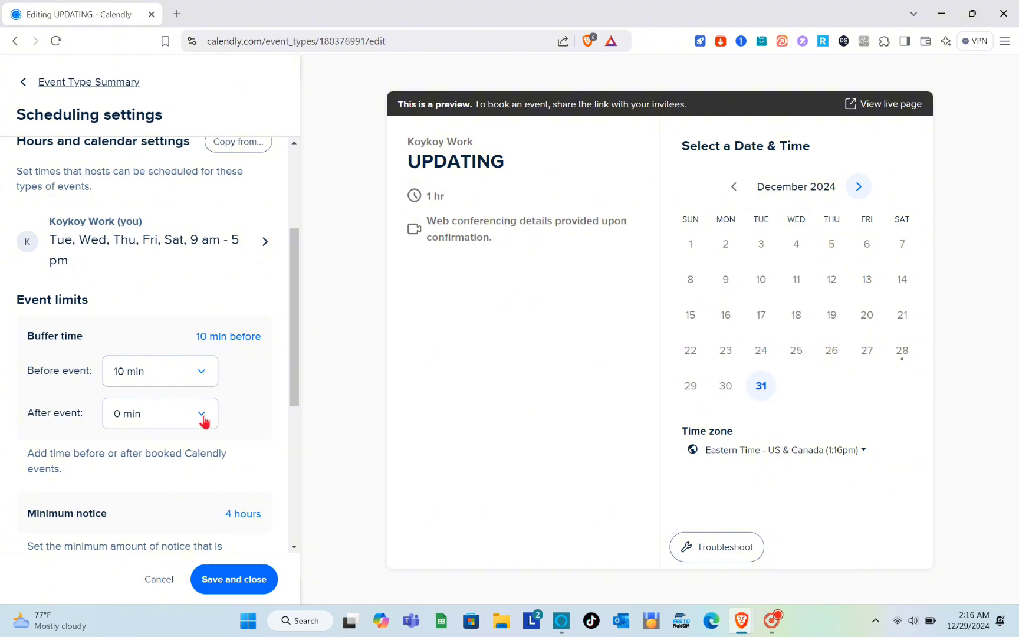
{"action": "left_click", "coordinate": [203, 420]}
{"action": "left_click", "coordinate": [154, 169]}
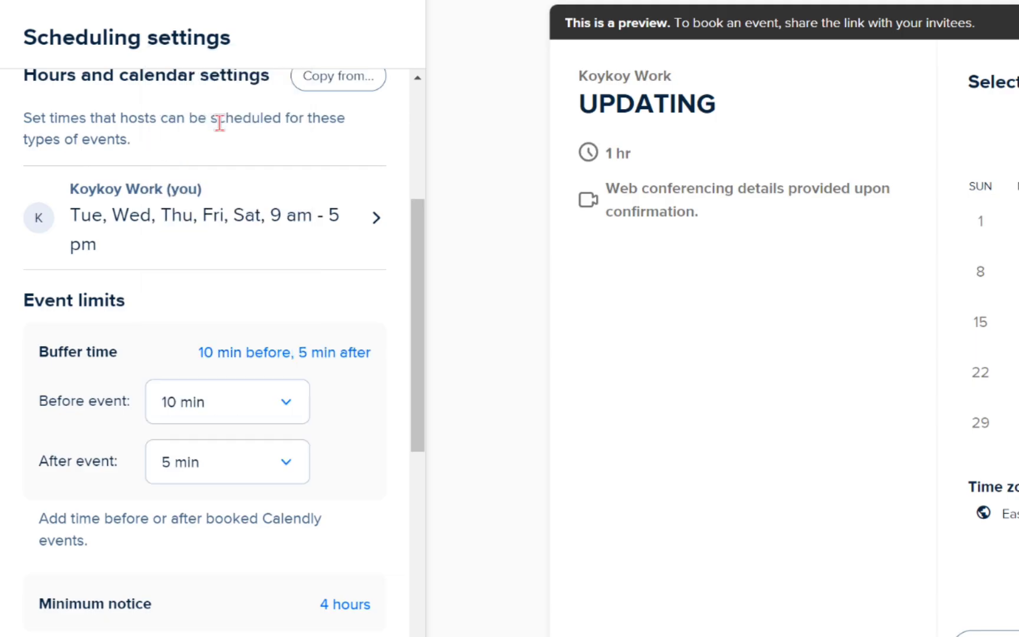
{"action": "scroll", "coordinate": [128, 460], "scroll_direction": "down", "scroll_amount": 2}
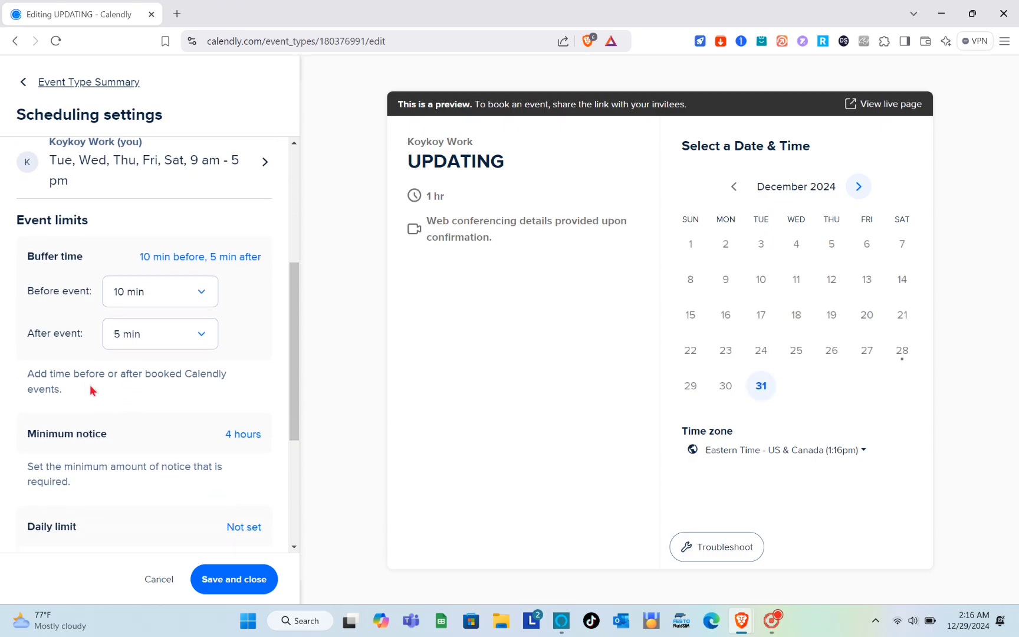
{"action": "scroll", "coordinate": [118, 401], "scroll_direction": "down", "scroll_amount": 1}
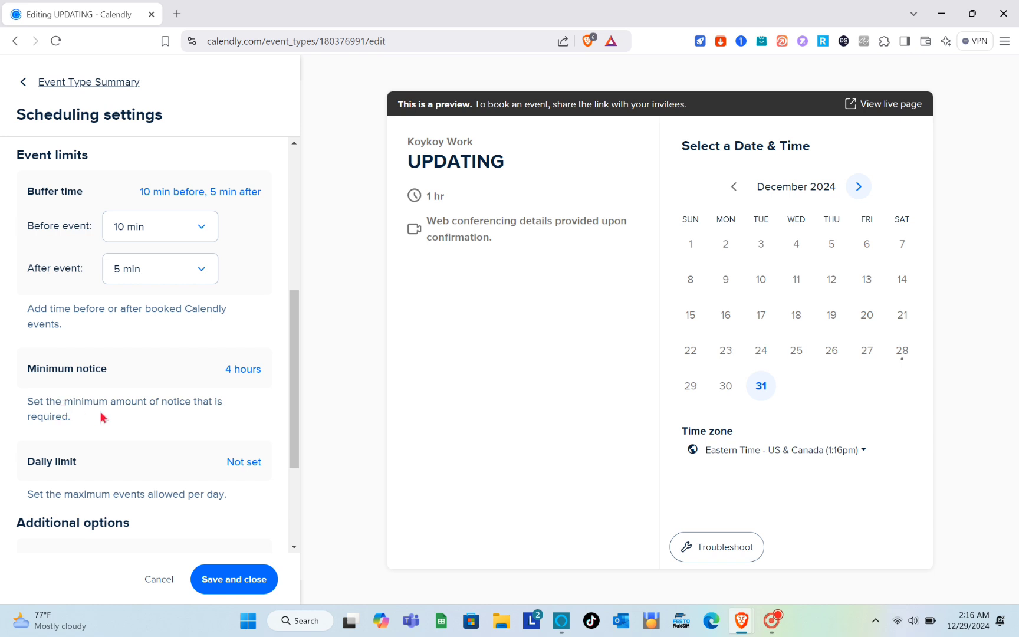
Set the event's minimum notice to 5 hours before the start time
{"action": "left_click", "coordinate": [244, 378]}
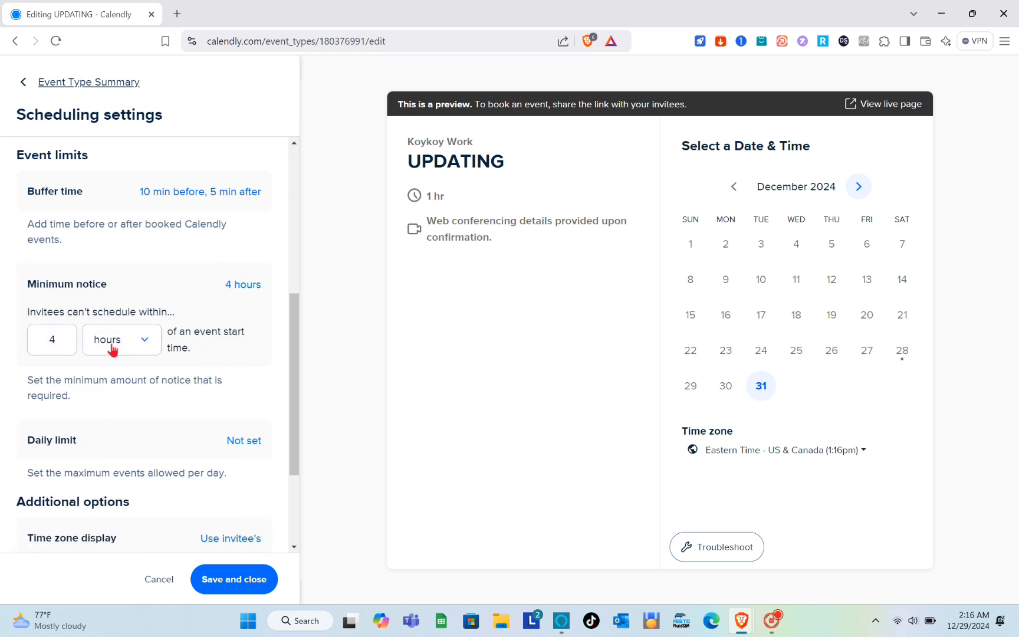
{"action": "left_click", "coordinate": [65, 339]}
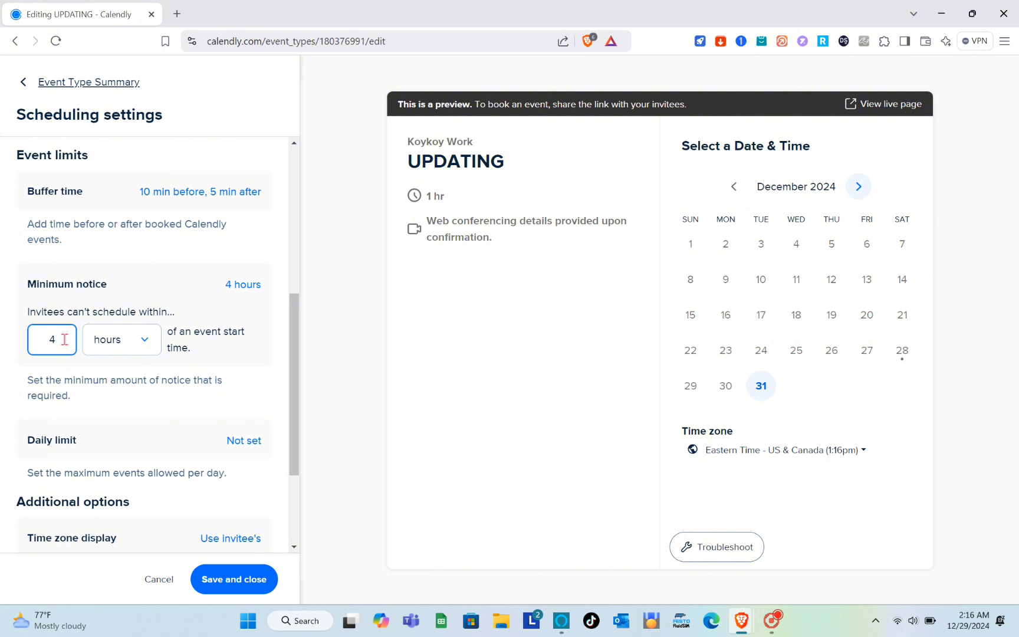
{"action": "key", "text": "BackSpace"}
{"action": "type", "text": "5"}
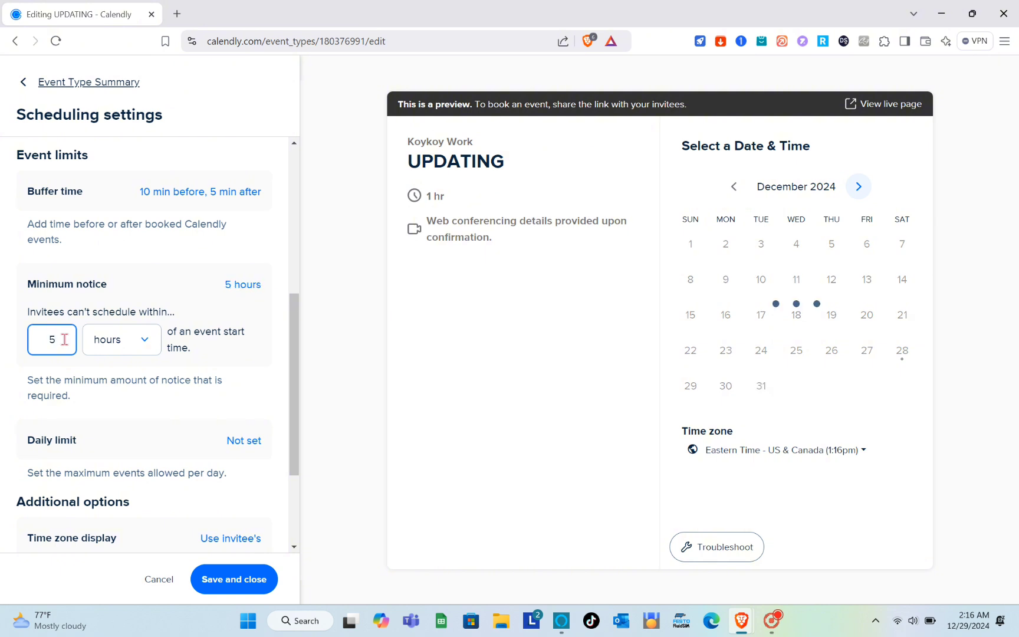
Set the event's daily limit to a maximum of 5 events per day
{"action": "scroll", "coordinate": [200, 345], "scroll_direction": "down", "scroll_amount": 1}
{"action": "scroll", "coordinate": [200, 346], "scroll_direction": "down", "scroll_amount": 1}
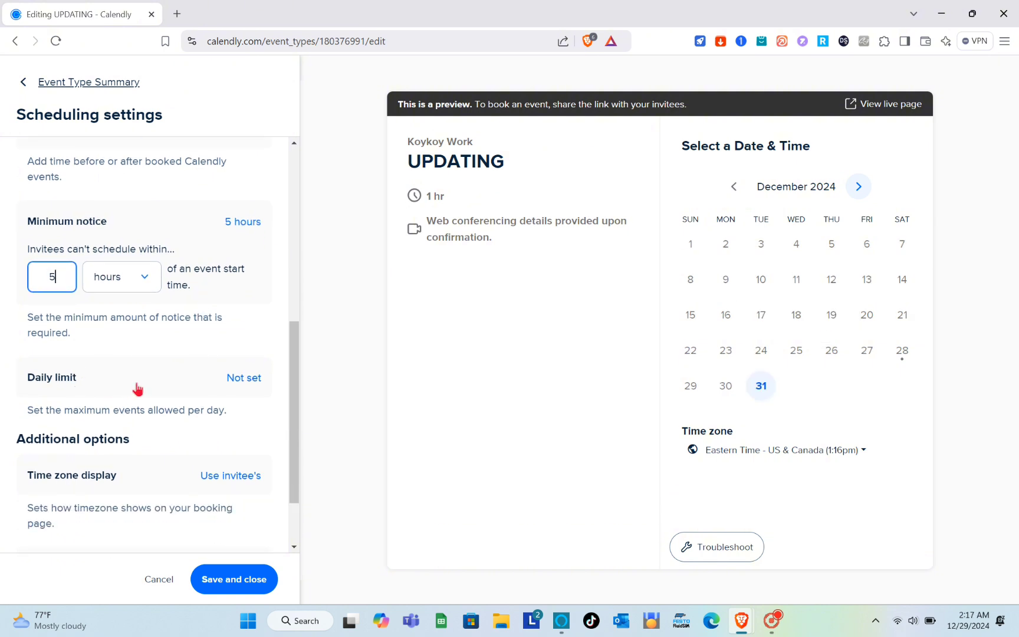
{"action": "left_click", "coordinate": [236, 385]}
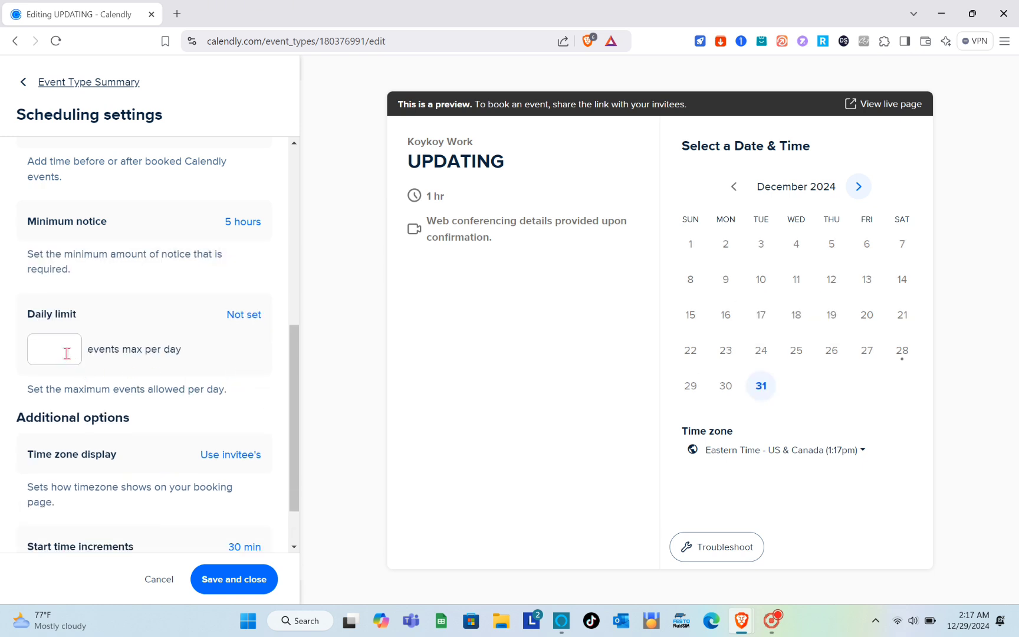
{"action": "left_click", "coordinate": [67, 354]}
{"action": "type", "text": "5"}
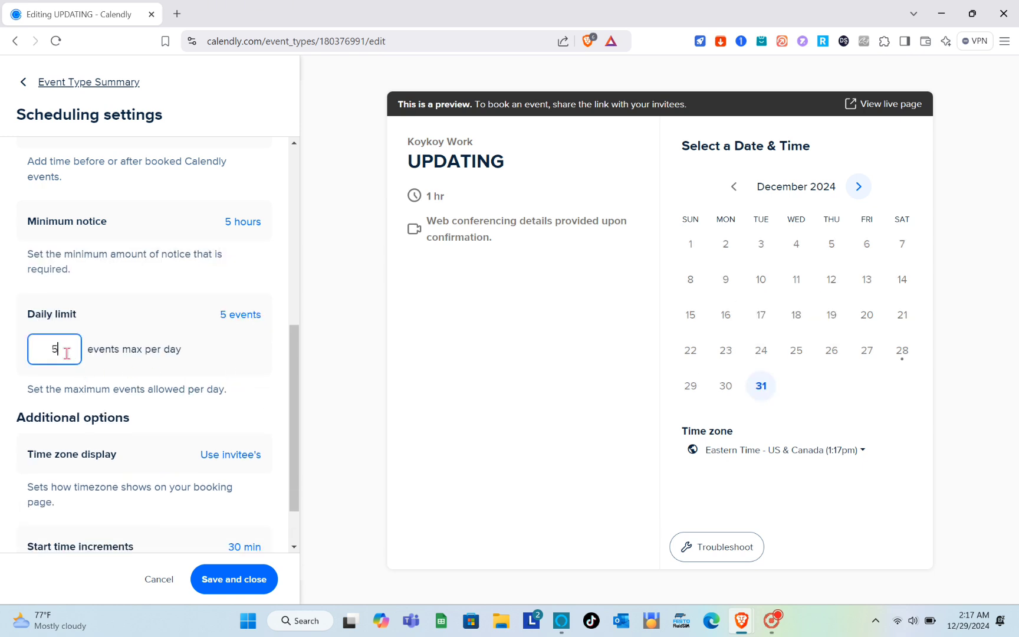
Lock the time zone display, keep start time increments at 30 min, and save the scheduling settings
{"action": "scroll", "coordinate": [177, 389], "scroll_direction": "down", "scroll_amount": 1}
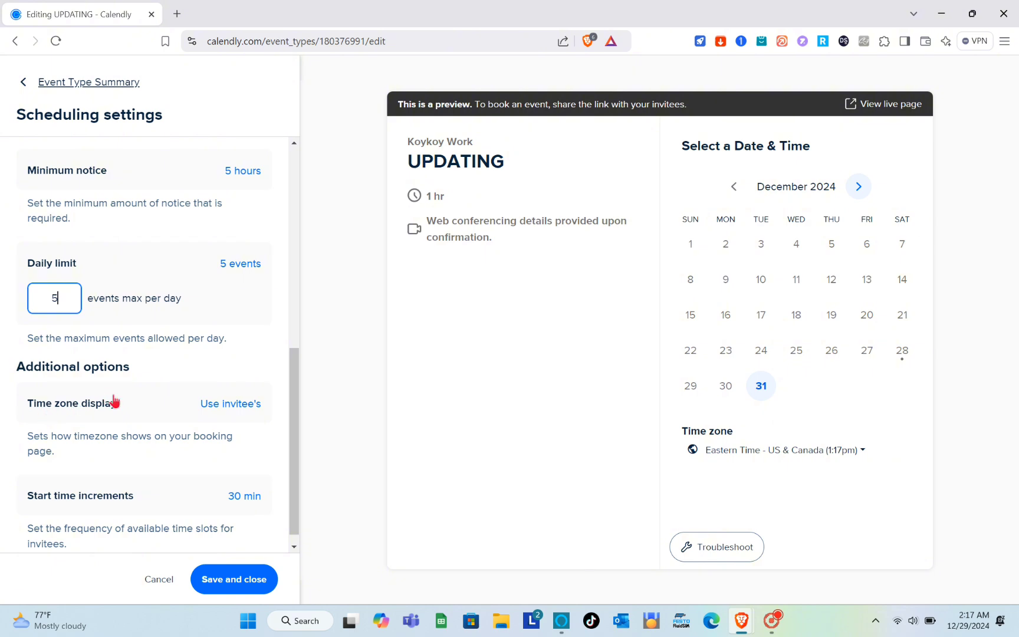
{"action": "left_click", "coordinate": [217, 411]}
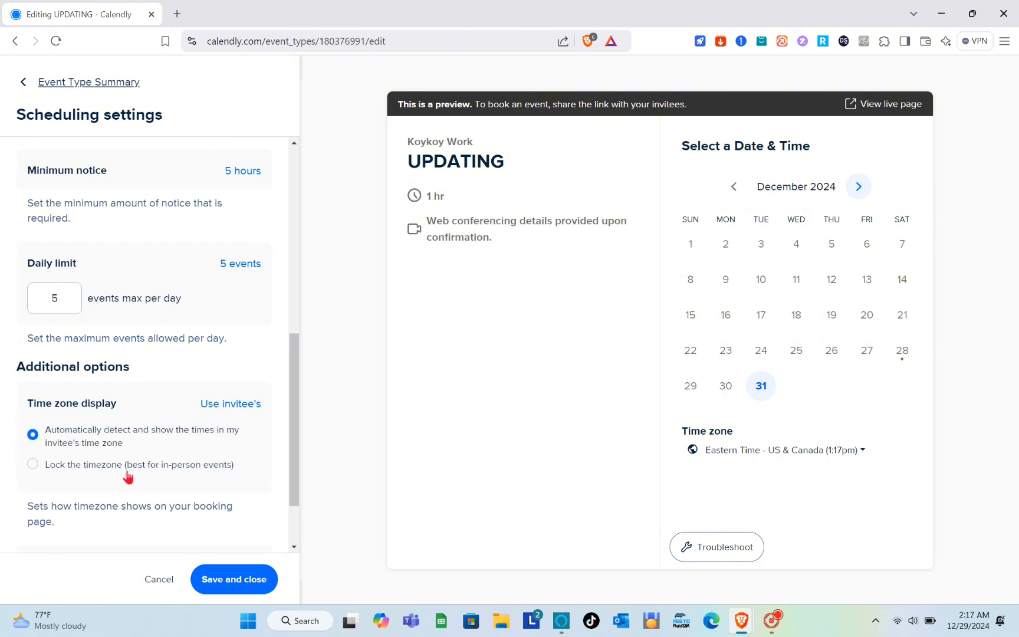
{"action": "left_click", "coordinate": [129, 472]}
{"action": "scroll", "coordinate": [130, 471], "scroll_direction": "down", "scroll_amount": 2}
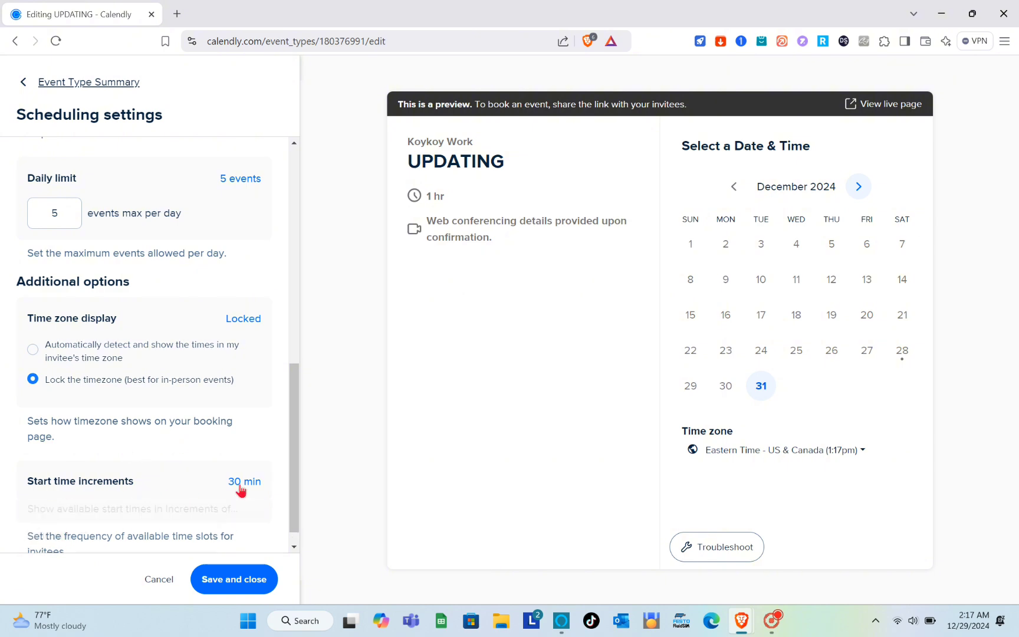
{"action": "left_click", "coordinate": [241, 485]}
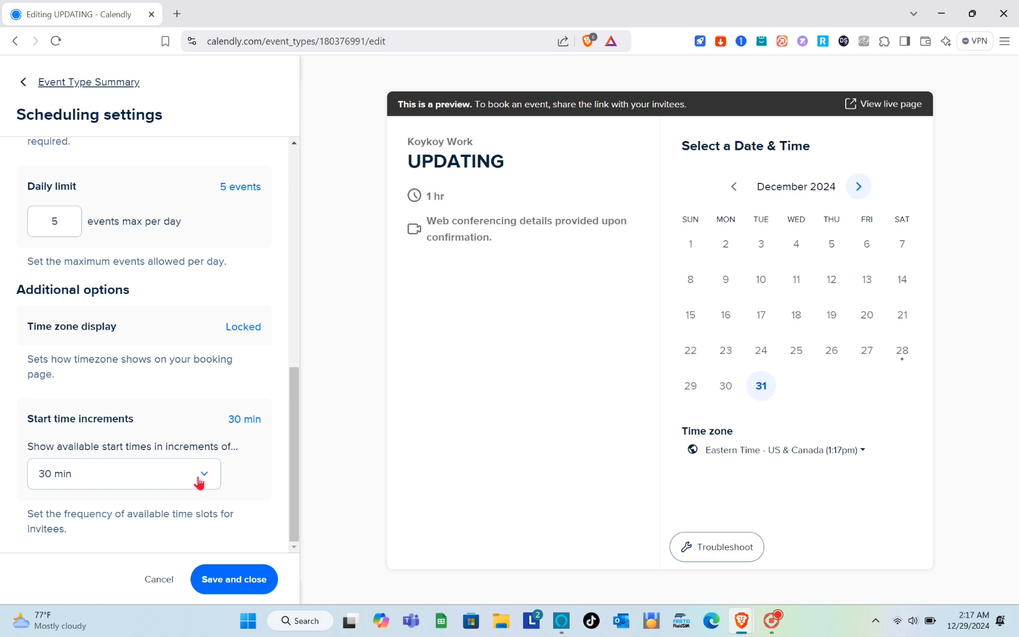
{"action": "left_click", "coordinate": [231, 590]}
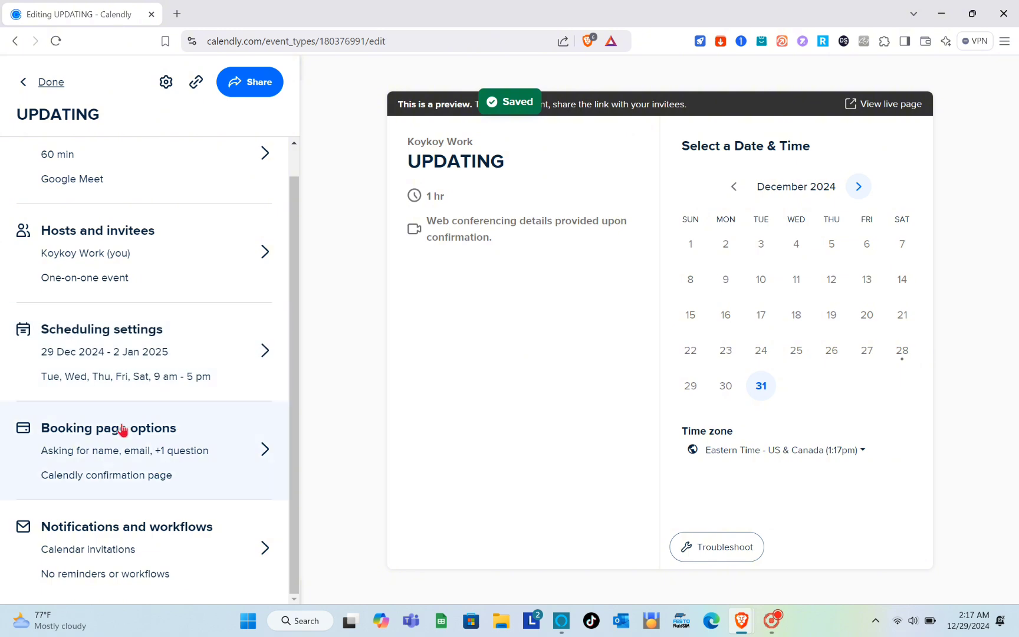
In the booking page options, change the name question to First Name, Last Name and enable autofill of invitee details from prior bookings
{"action": "left_click", "coordinate": [259, 454]}
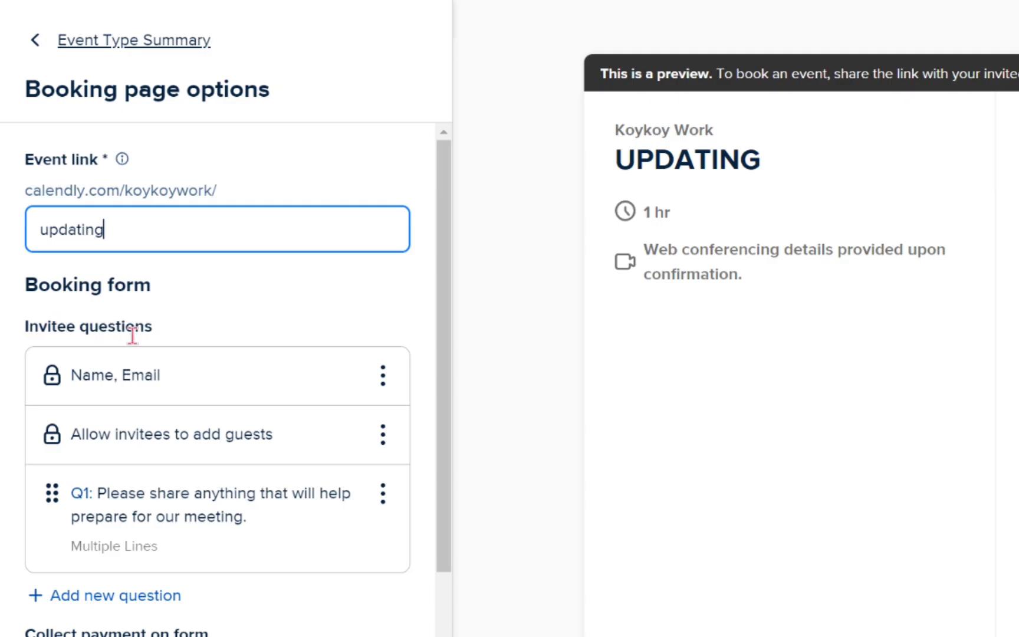
{"action": "left_click", "coordinate": [383, 378]}
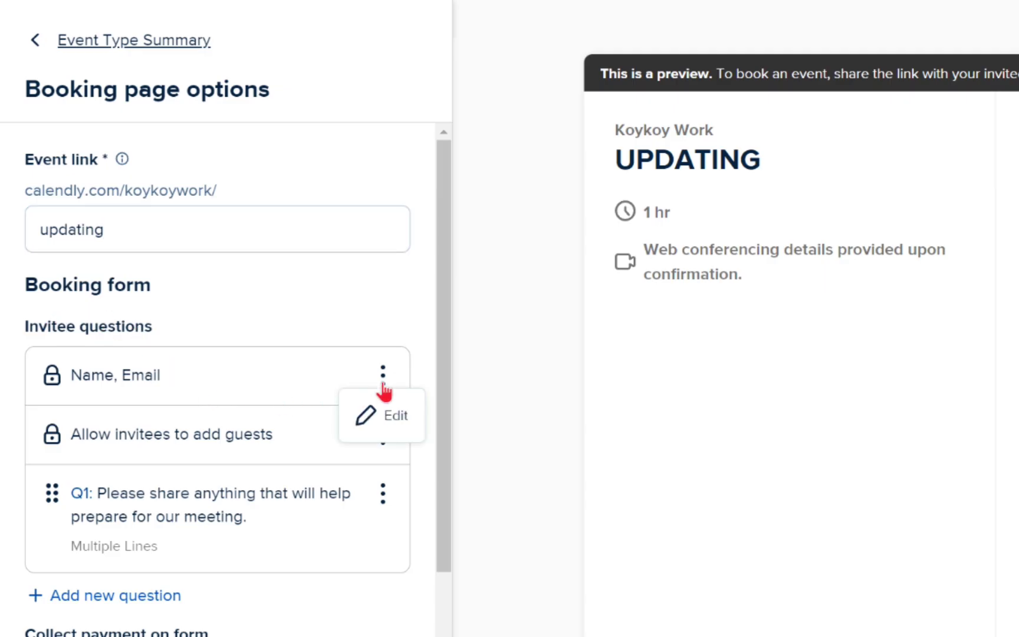
{"action": "left_click", "coordinate": [393, 426]}
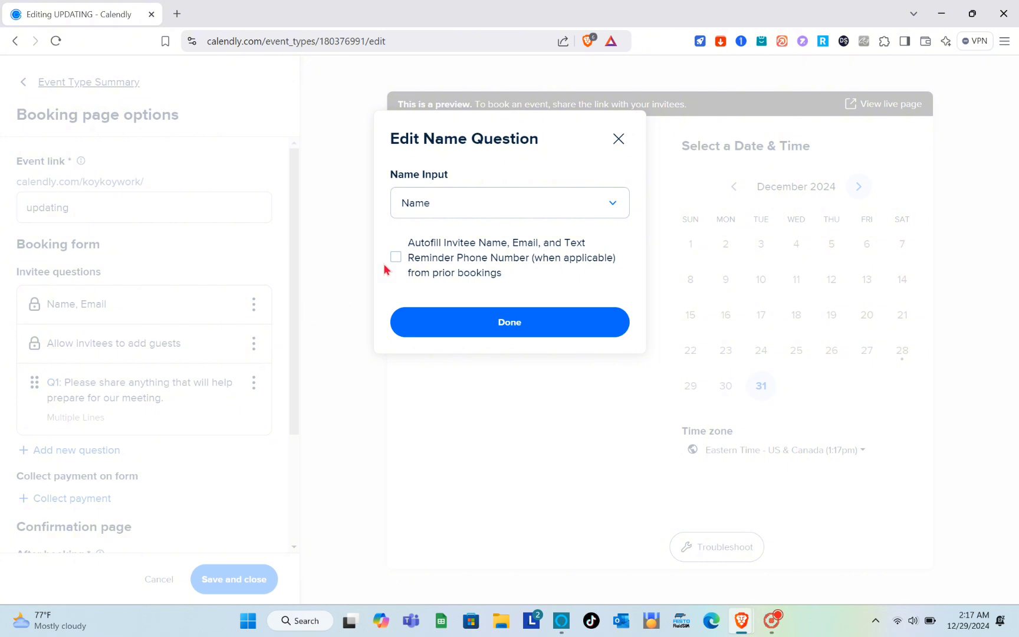
{"action": "left_click", "coordinate": [475, 204]}
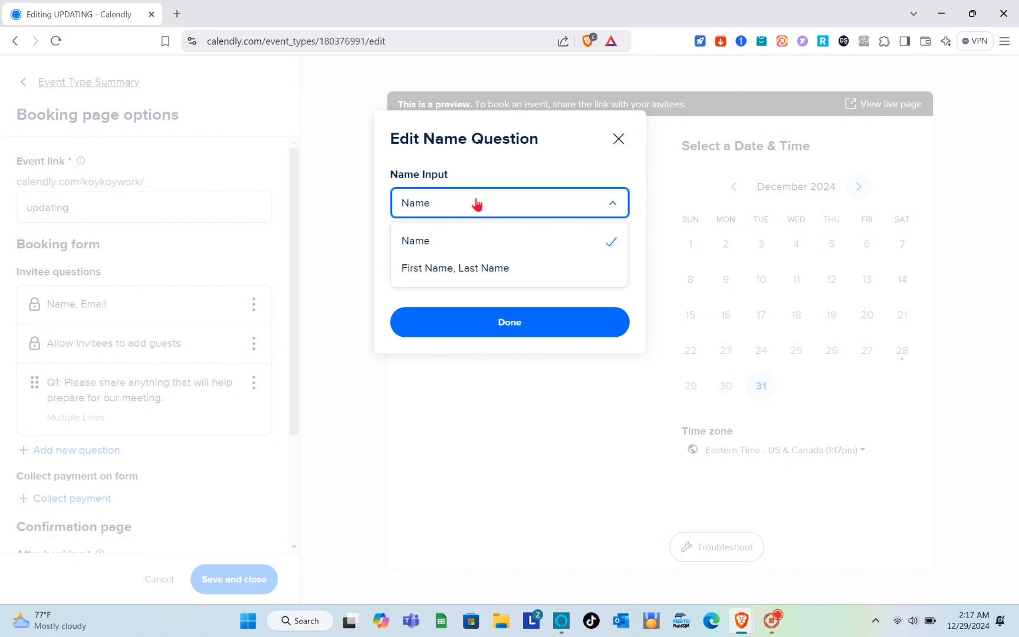
{"action": "left_click", "coordinate": [474, 266]}
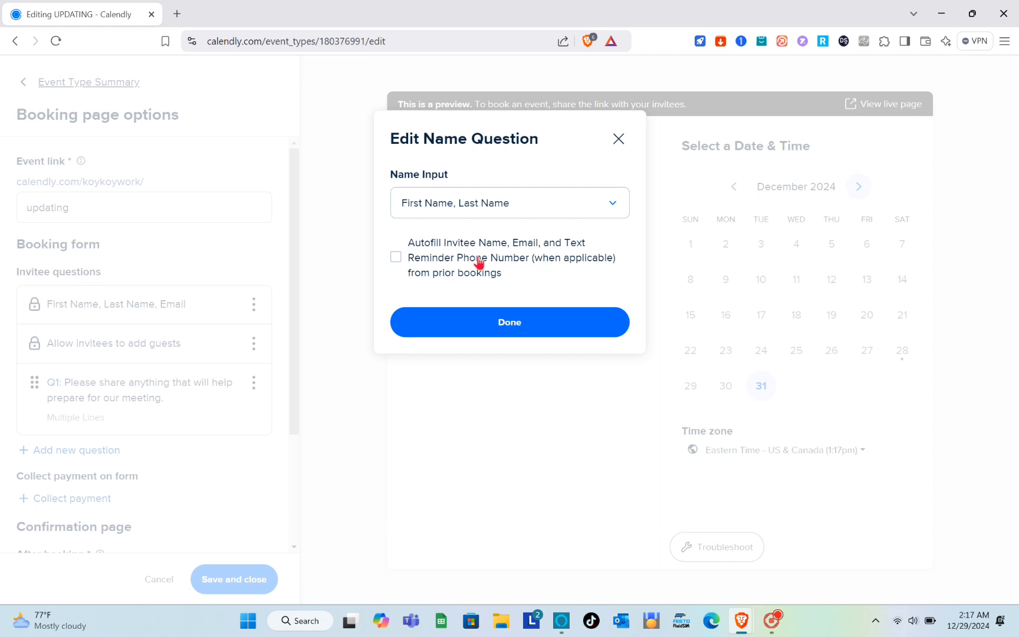
{"action": "left_click", "coordinate": [395, 257]}
{"action": "left_click", "coordinate": [462, 323]}
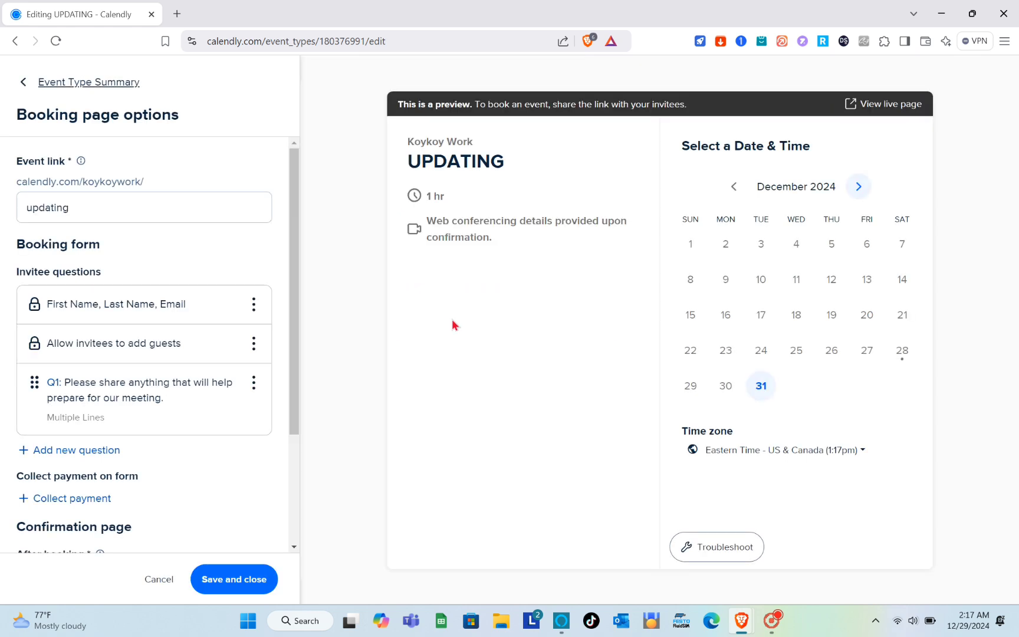
Turn off letting invitees add guests, and make the meeting-preparation question required with a One Line answer type
{"action": "left_click", "coordinate": [254, 343]}
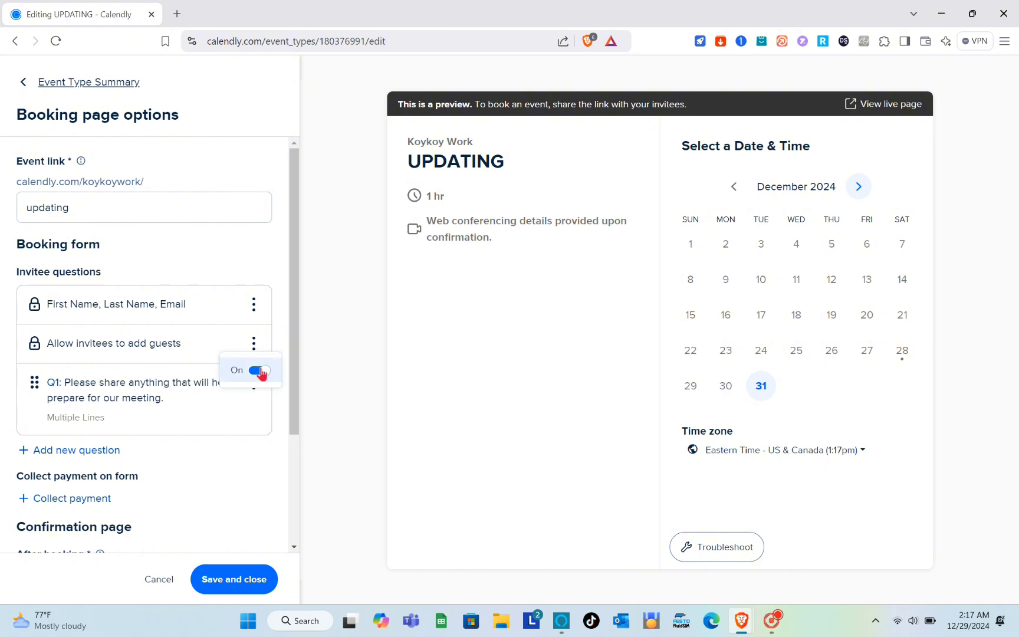
{"action": "left_click", "coordinate": [261, 371]}
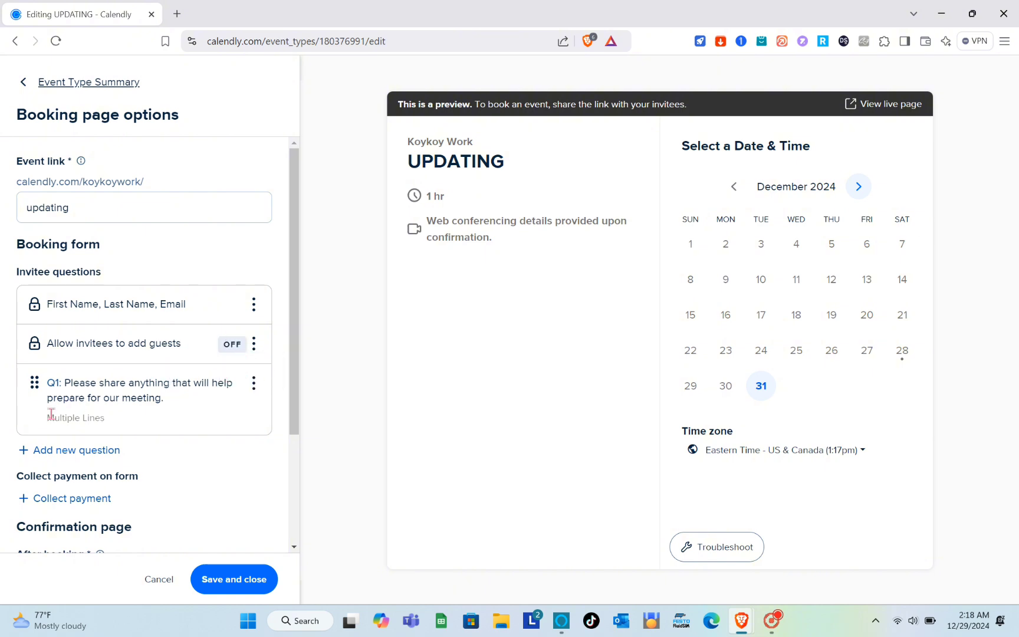
{"action": "left_click", "coordinate": [255, 383]}
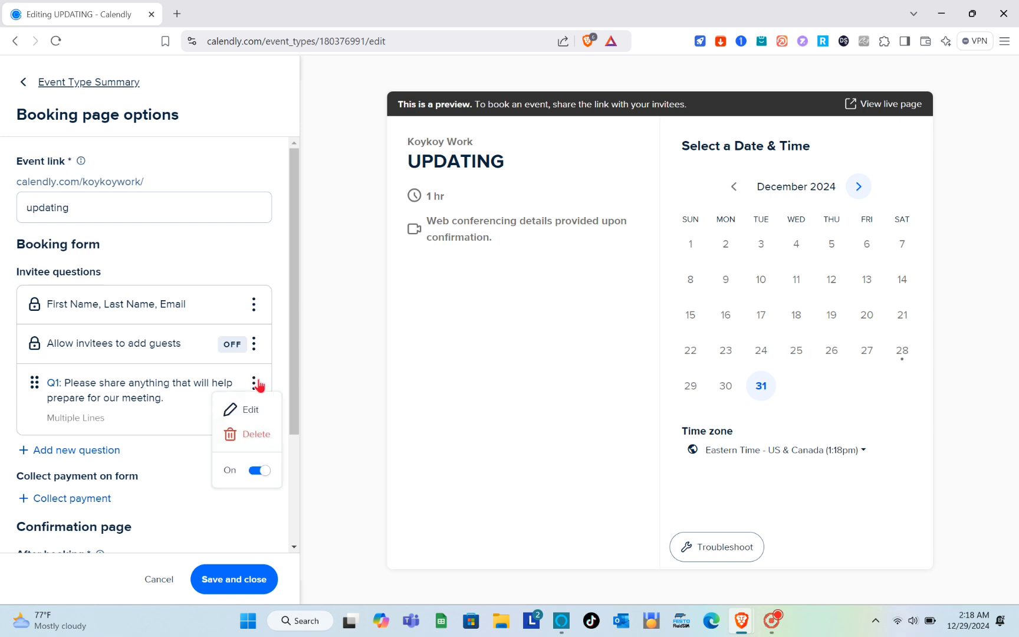
{"action": "left_click", "coordinate": [246, 413]}
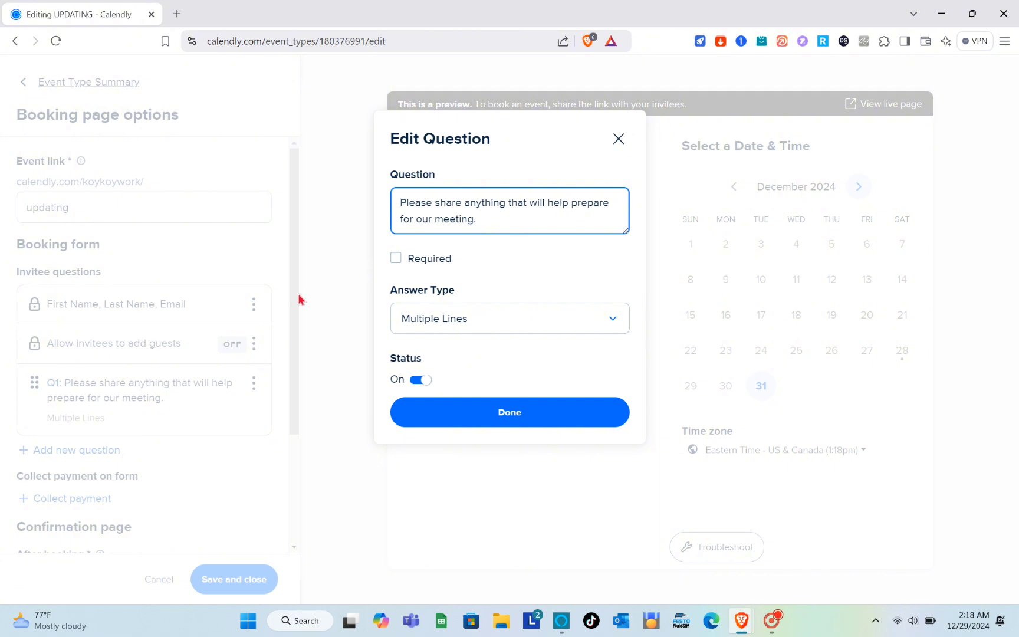
{"action": "left_click", "coordinate": [395, 260]}
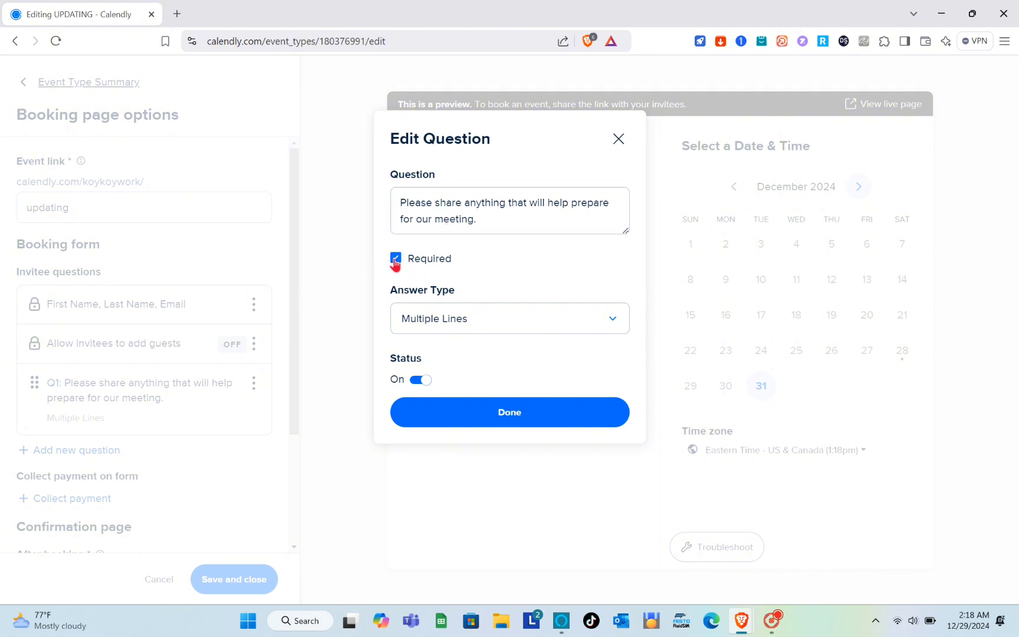
{"action": "left_click", "coordinate": [512, 319]}
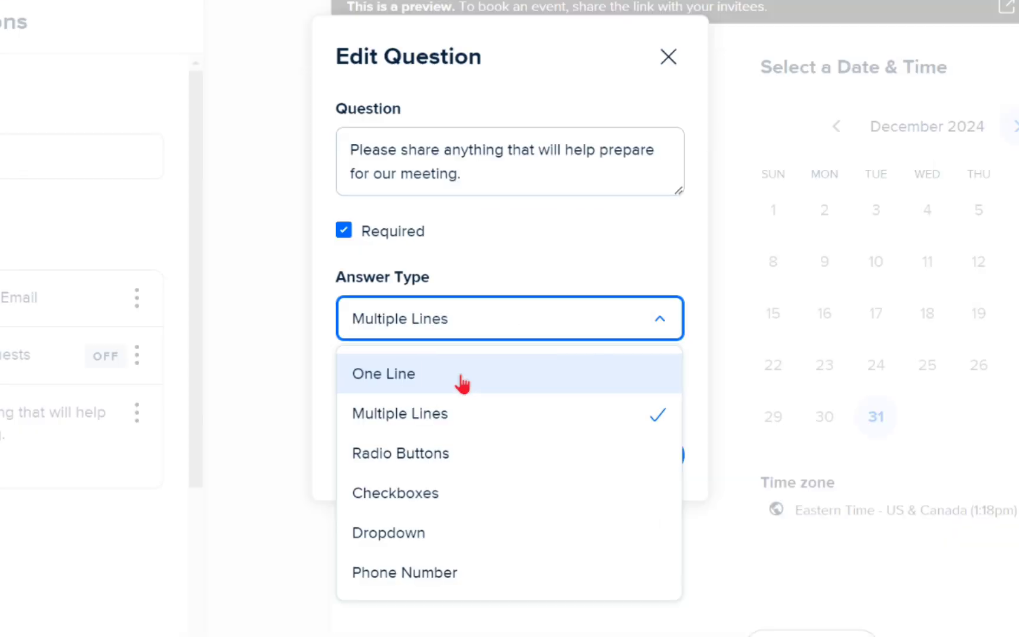
{"action": "left_click", "coordinate": [462, 383]}
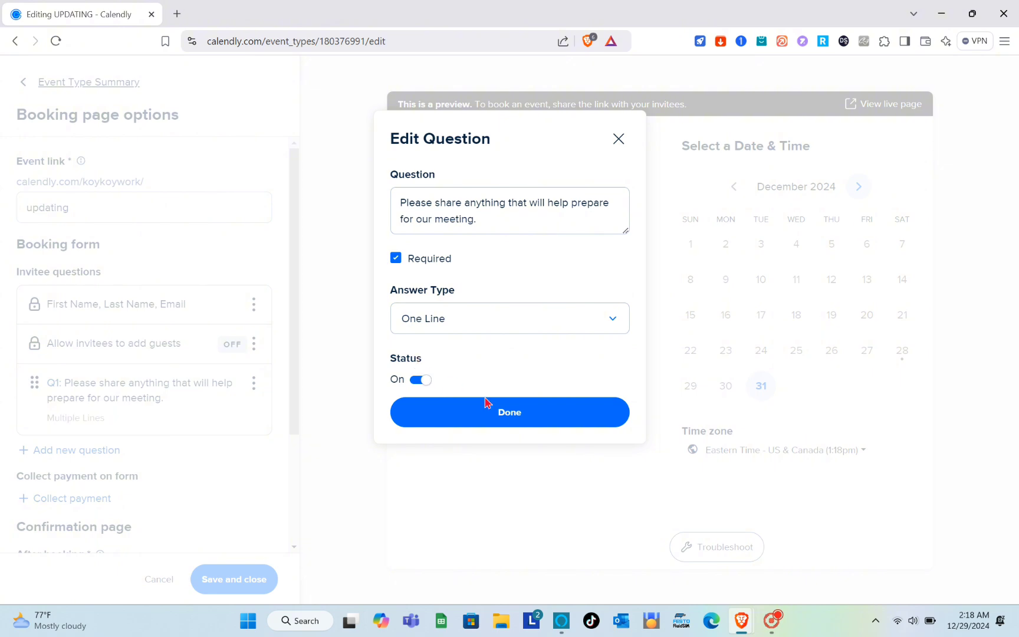
{"action": "left_click", "coordinate": [491, 412]}
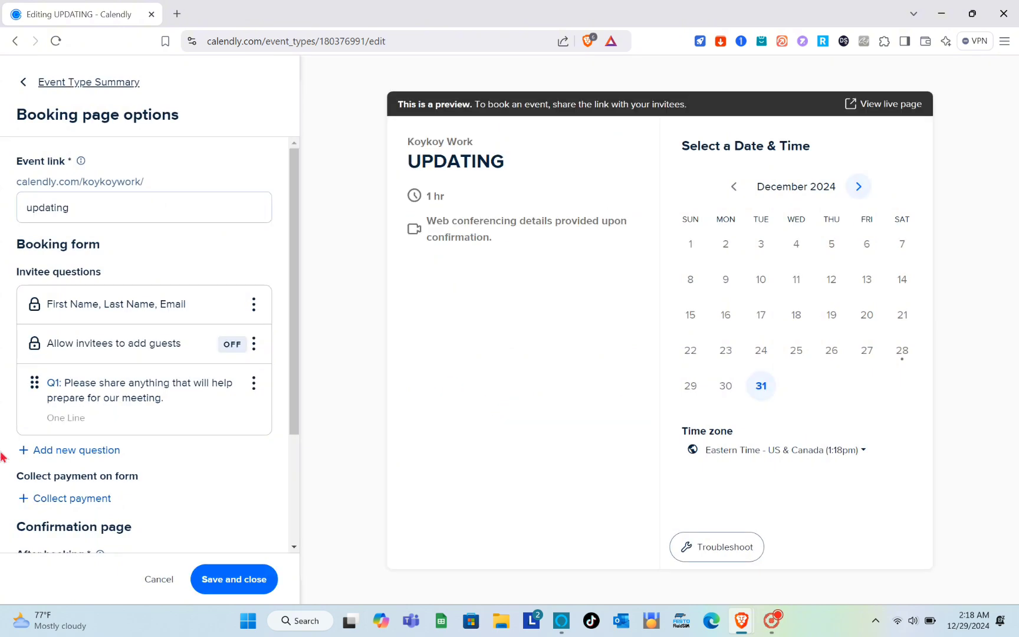
Keep Display Calendly confirmation page as the after-booking action and save the booking page options
{"action": "scroll", "coordinate": [27, 375], "scroll_direction": "down", "scroll_amount": 3}
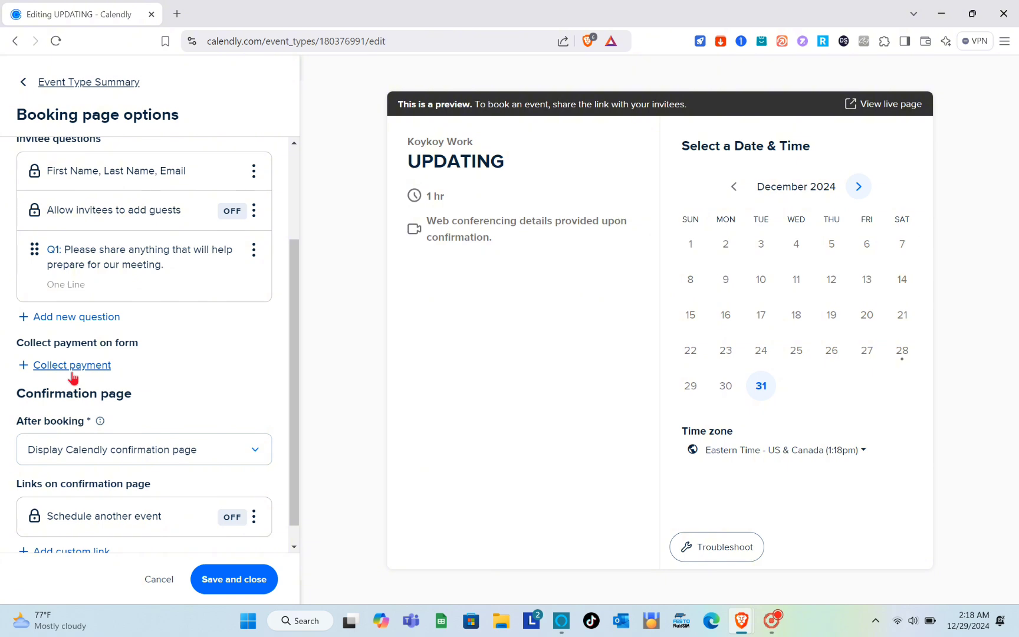
{"action": "scroll", "coordinate": [123, 416], "scroll_direction": "down", "scroll_amount": 1}
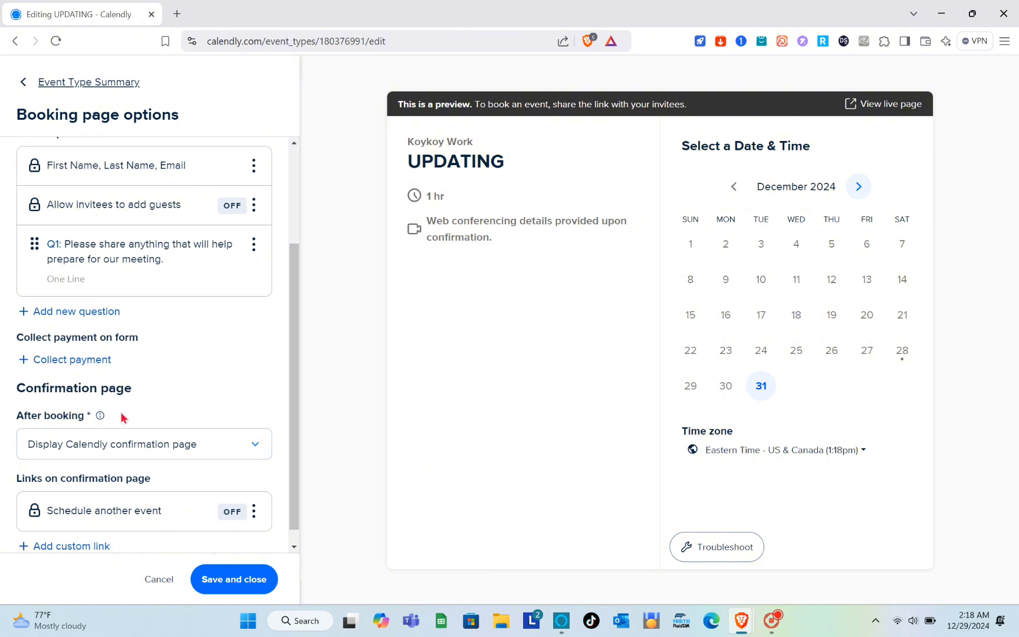
{"action": "left_click", "coordinate": [157, 430]}
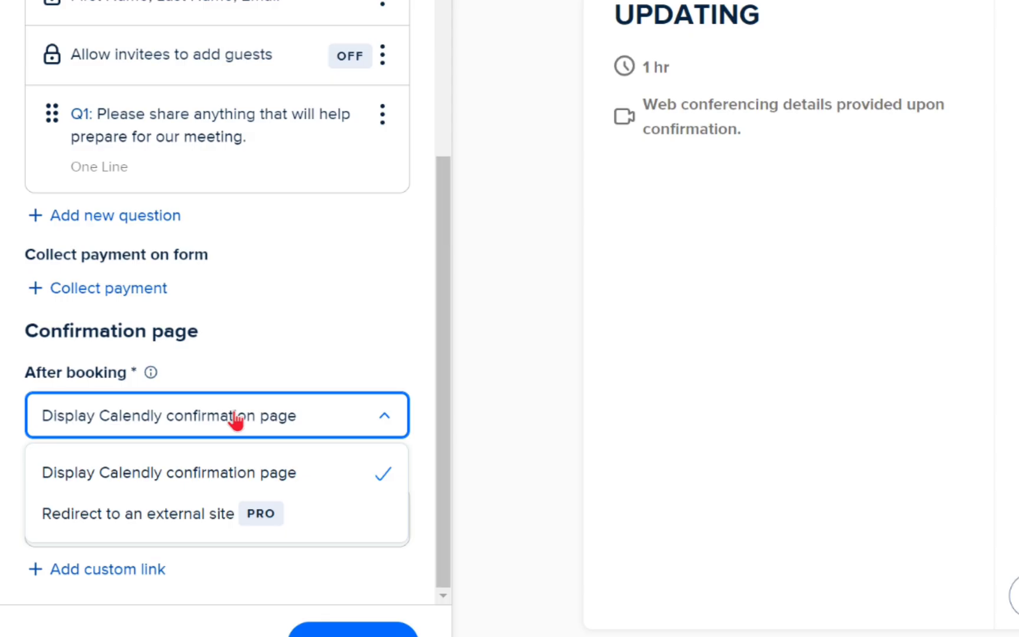
{"action": "left_click", "coordinate": [257, 489]}
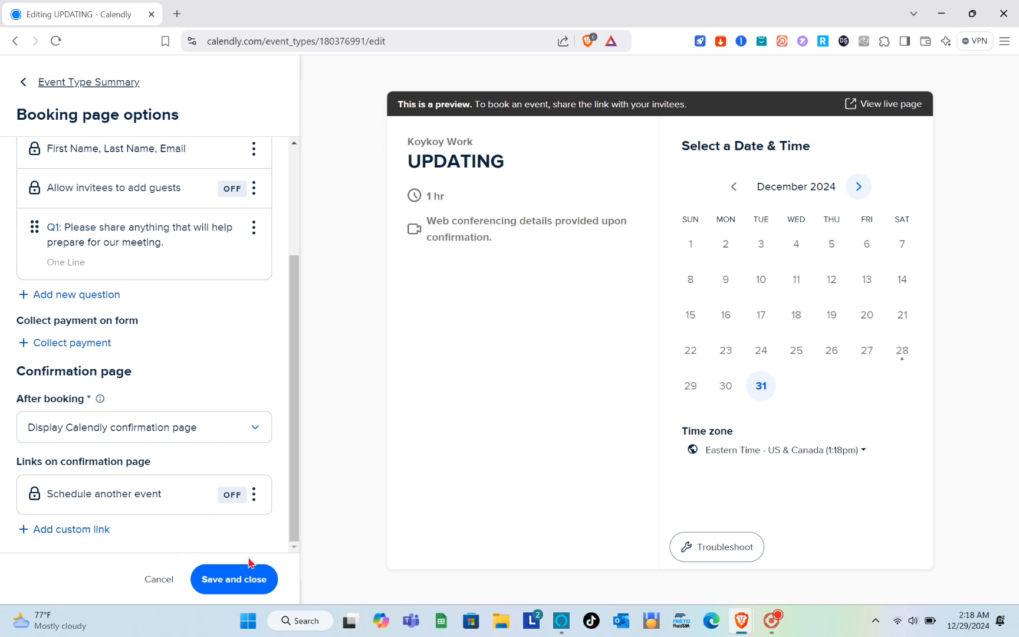
{"action": "left_click", "coordinate": [251, 580]}
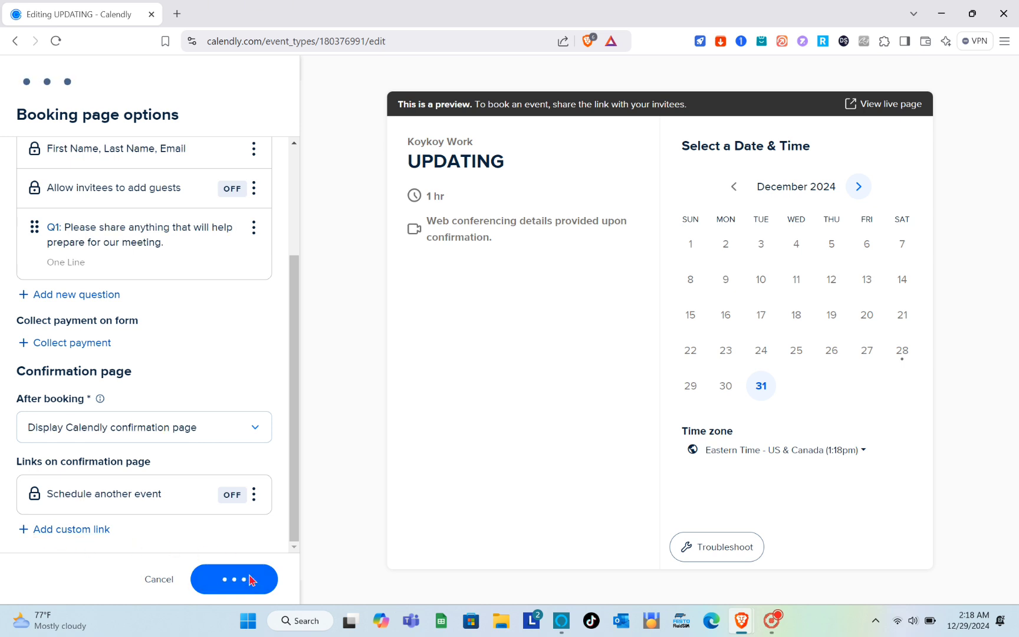
Open the event's notifications and workflows settings, and view January 2025 and the 31 December time slots in the booking preview
{"action": "scroll", "coordinate": [170, 425], "scroll_direction": "down", "scroll_amount": 1}
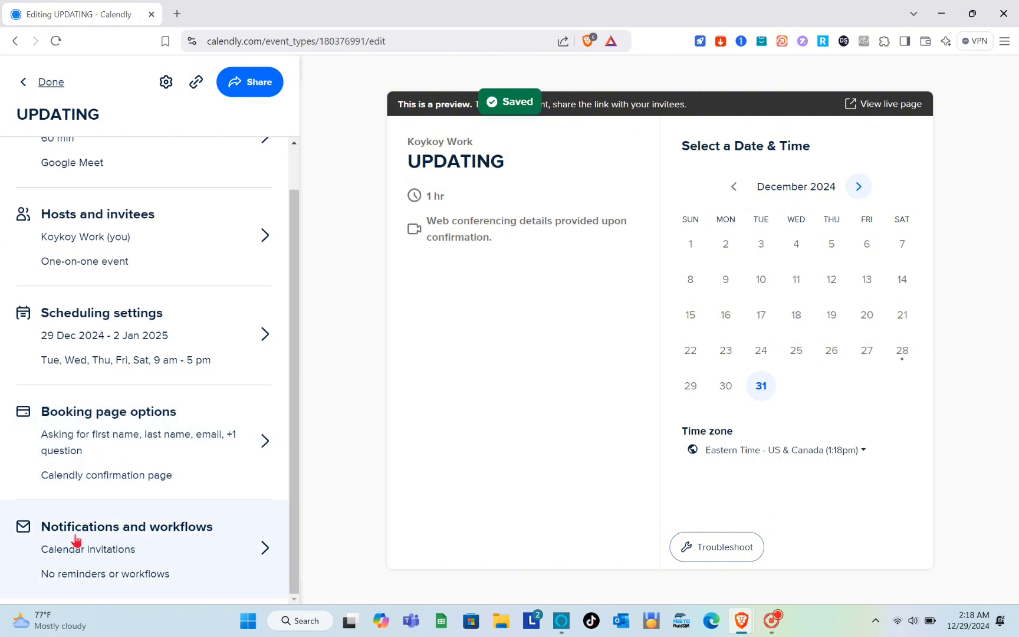
{"action": "left_click", "coordinate": [228, 534]}
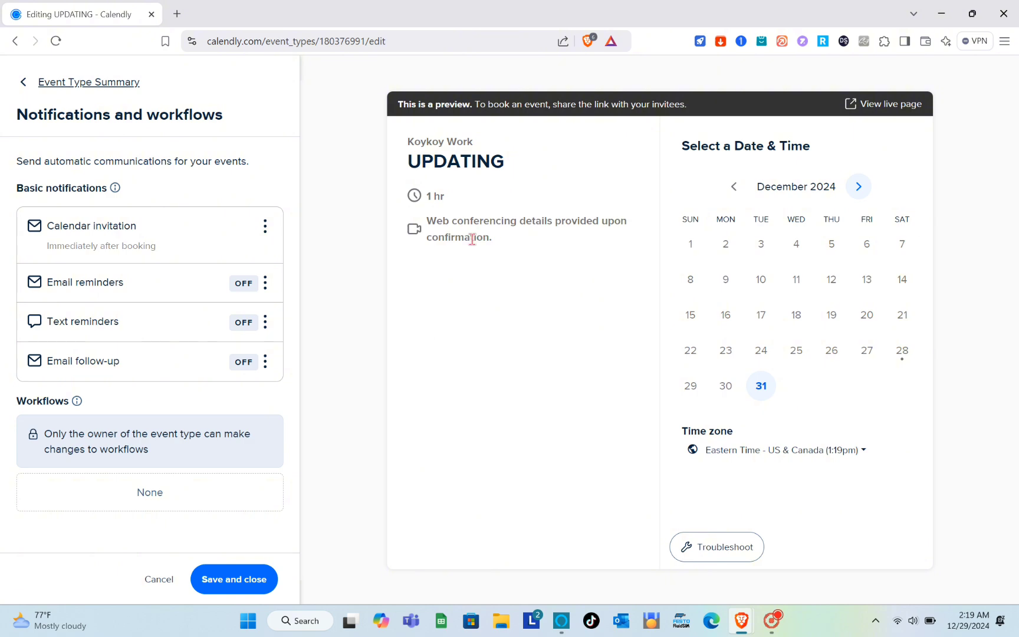
{"action": "left_click", "coordinate": [849, 191]}
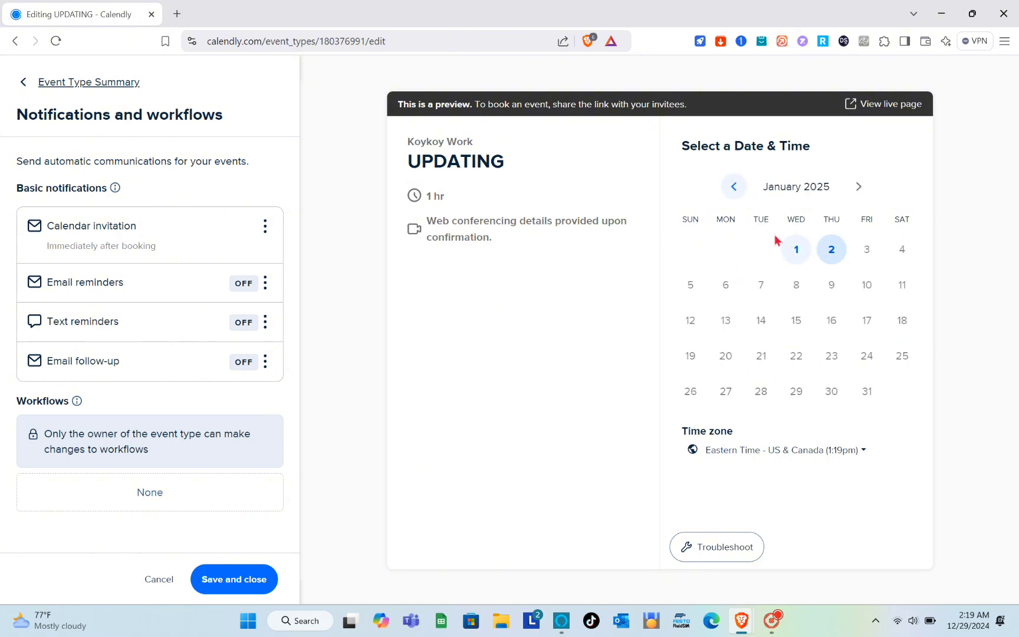
{"action": "left_click", "coordinate": [736, 189]}
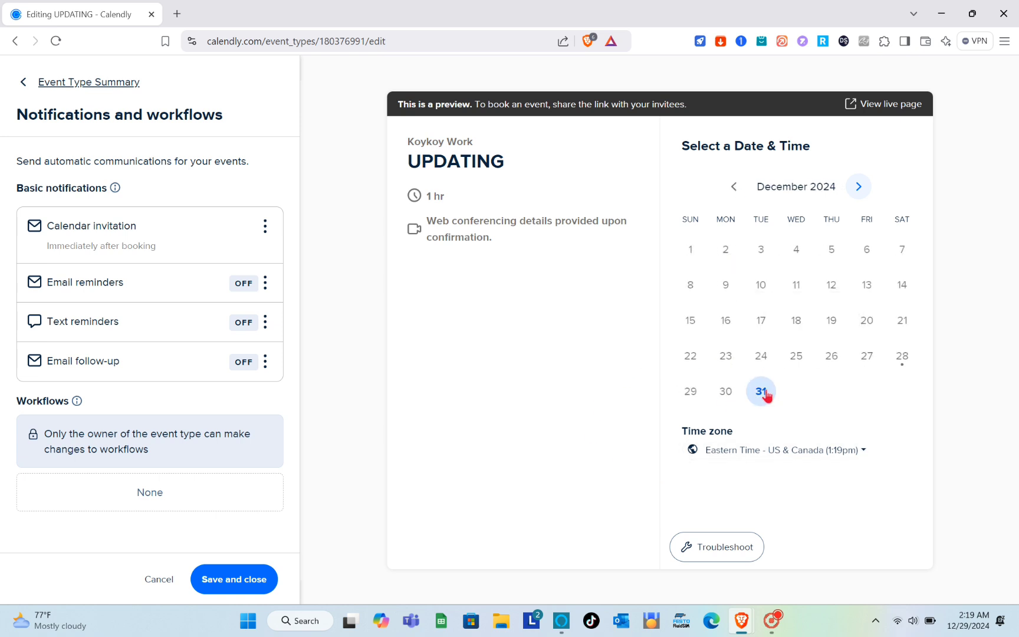
{"action": "left_click", "coordinate": [767, 396]}
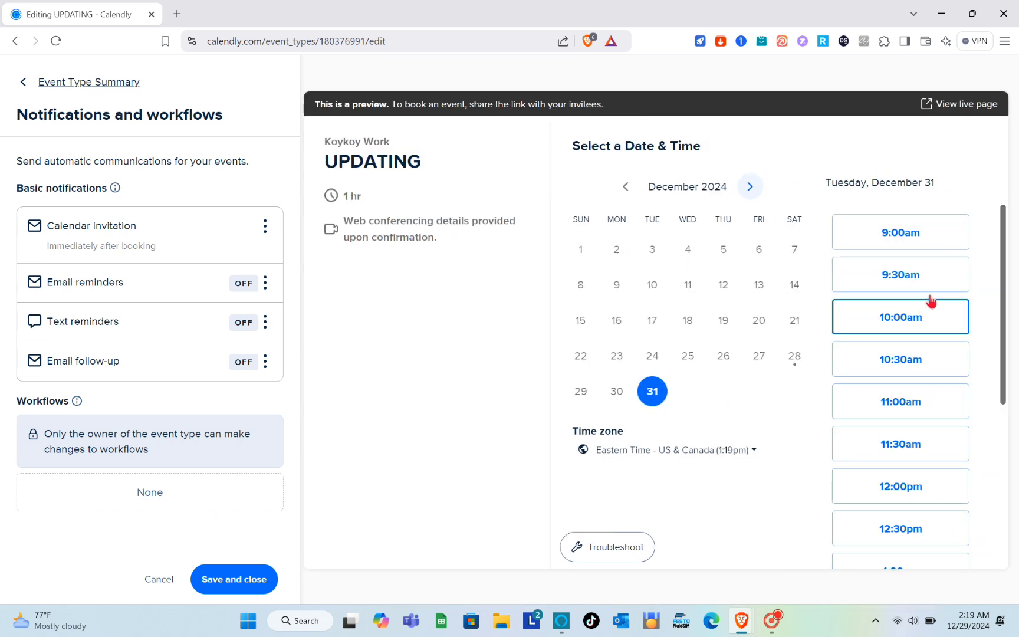
Look through the available time slots for Tuesday, December 31 in the booking preview
{"action": "scroll", "coordinate": [901, 330], "scroll_direction": "down", "scroll_amount": 1}
{"action": "scroll", "coordinate": [903, 333], "scroll_direction": "down", "scroll_amount": 6}
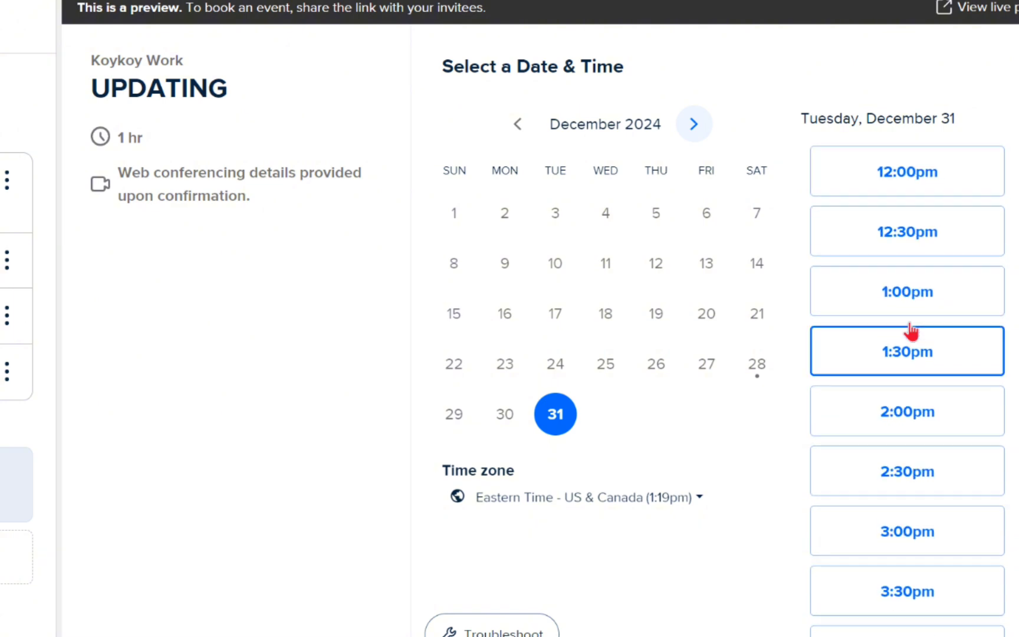
{"action": "scroll", "coordinate": [911, 332], "scroll_direction": "up", "scroll_amount": 6}
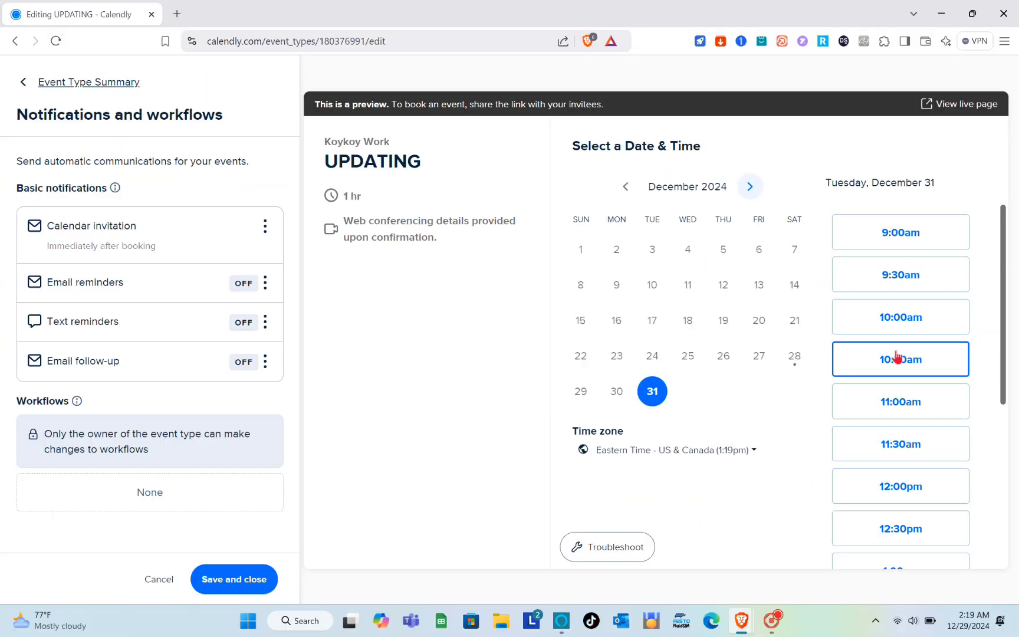
{"action": "scroll", "coordinate": [898, 357], "scroll_direction": "down", "scroll_amount": 6}
{"action": "scroll", "coordinate": [898, 357], "scroll_direction": "up", "scroll_amount": 6}
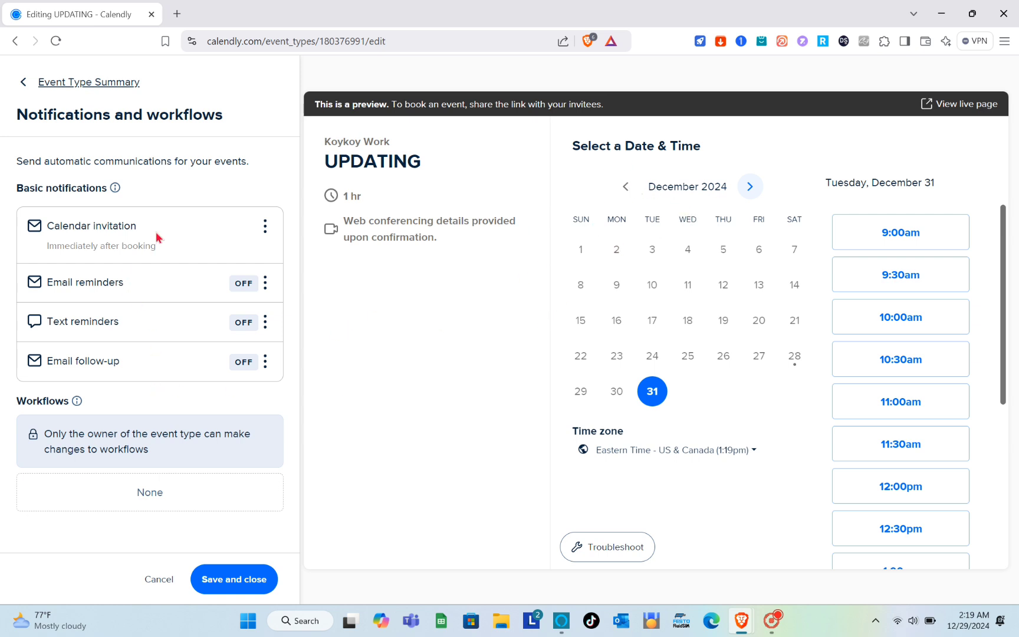
Try to turn on email reminders and text reminders for the event, dismissing the upgrade offers
{"action": "left_click", "coordinate": [266, 230]}
{"action": "left_click", "coordinate": [266, 284]}
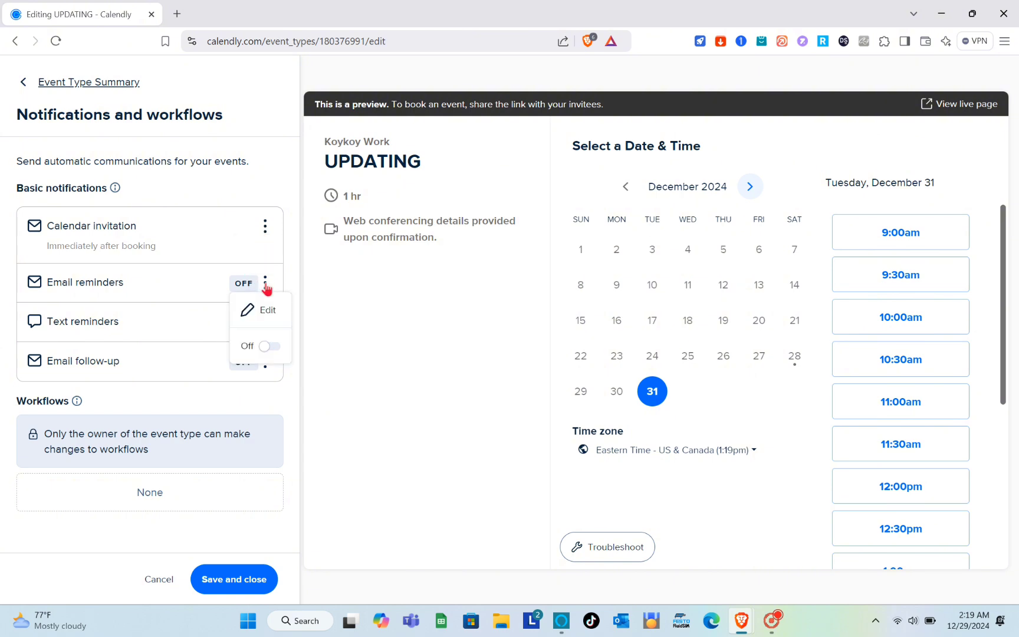
{"action": "left_click", "coordinate": [270, 347]}
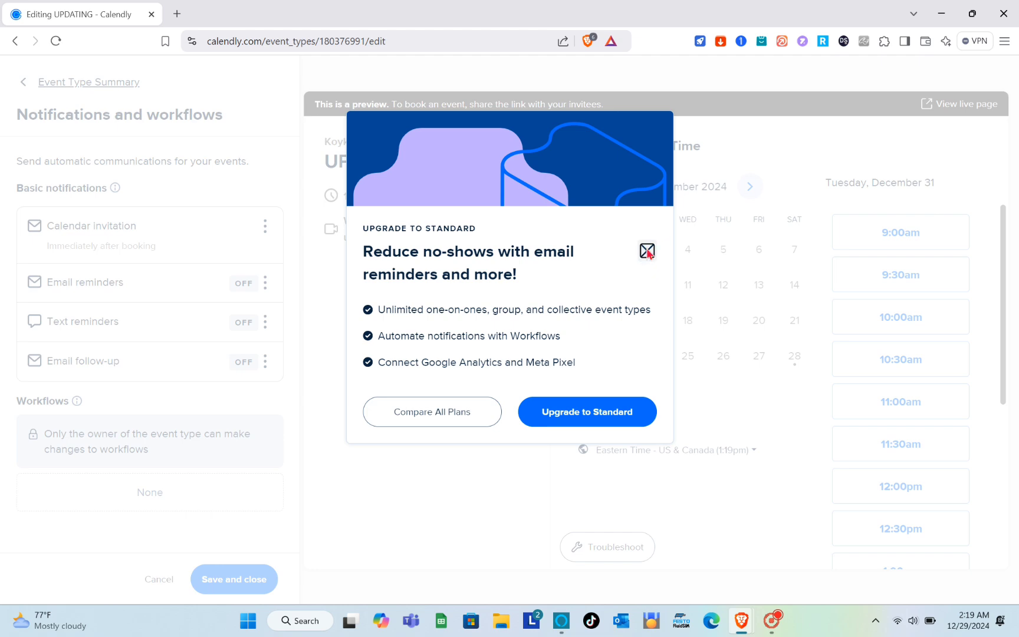
{"action": "left_click", "coordinate": [647, 251]}
{"action": "left_click", "coordinate": [265, 323]}
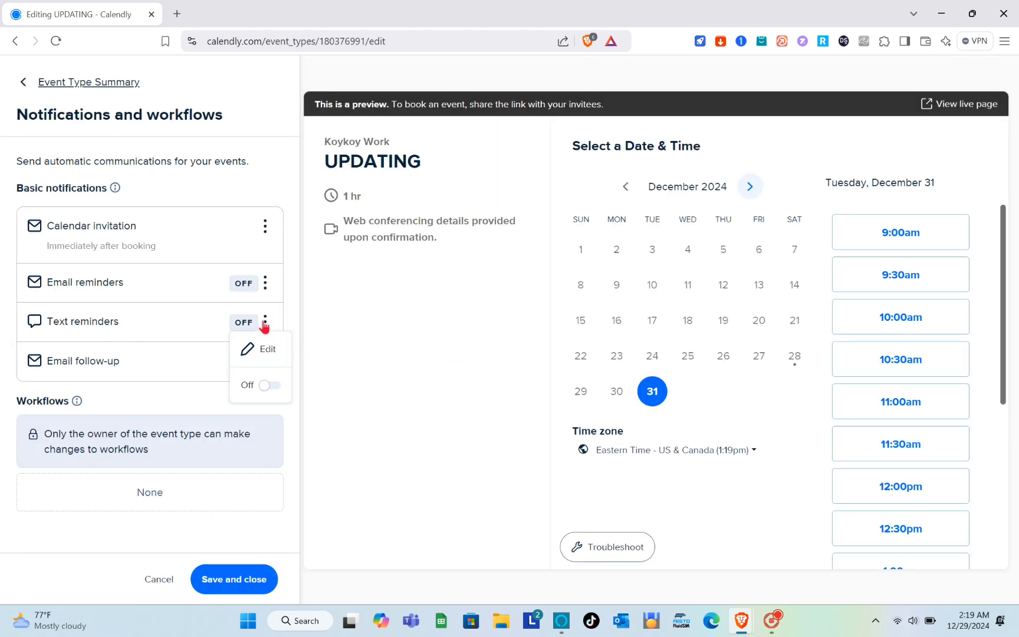
{"action": "left_click", "coordinate": [267, 387]}
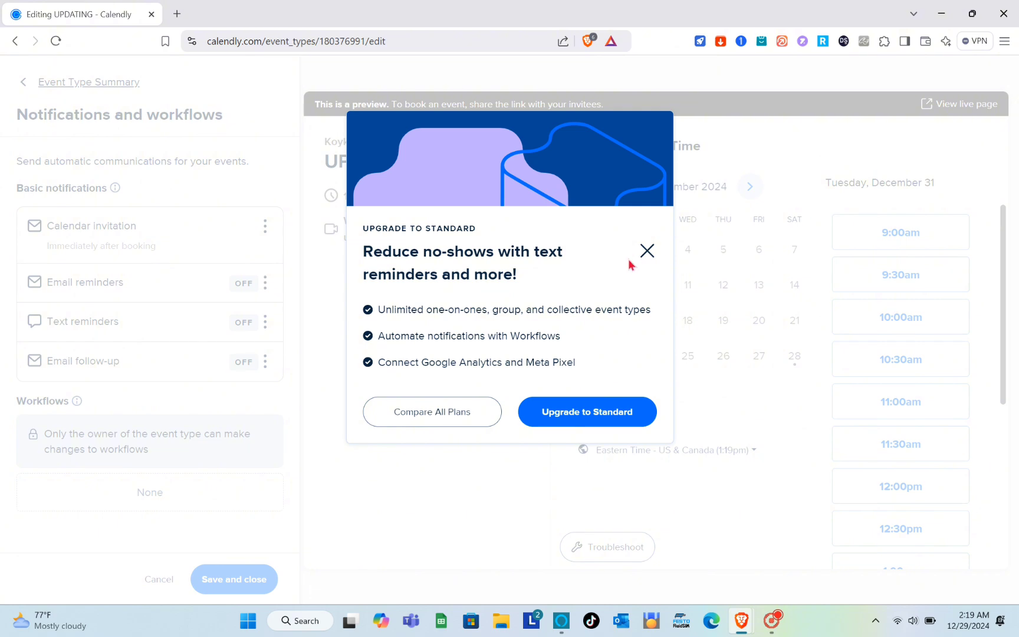
{"action": "left_click", "coordinate": [647, 251]}
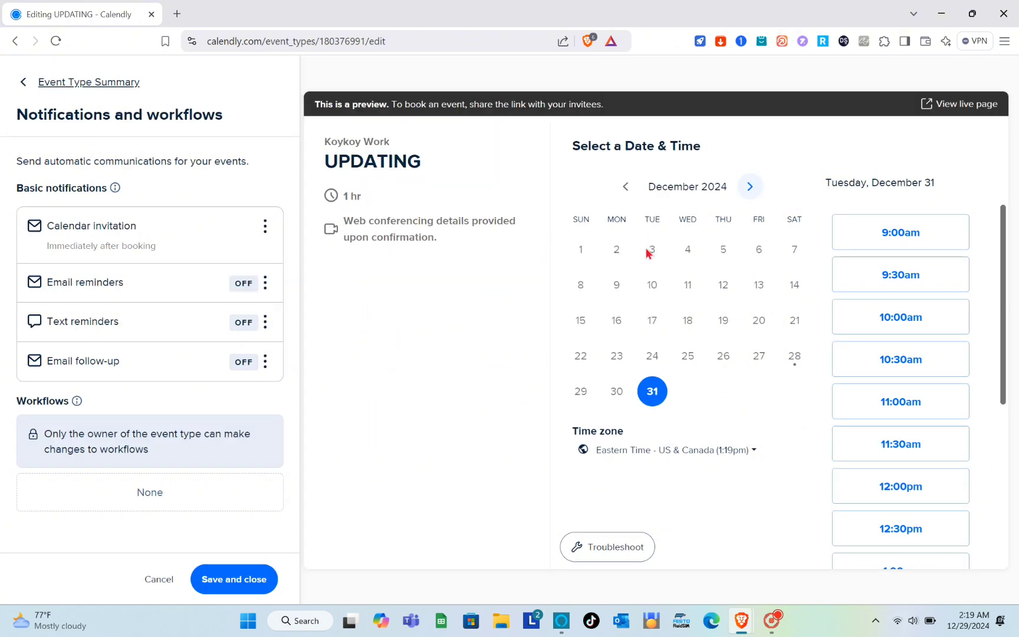
Try to turn on the email follow-up, and save and close the notifications and workflows settings
{"action": "left_click", "coordinate": [265, 362]}
{"action": "left_click", "coordinate": [264, 425]}
{"action": "left_click", "coordinate": [235, 579]}
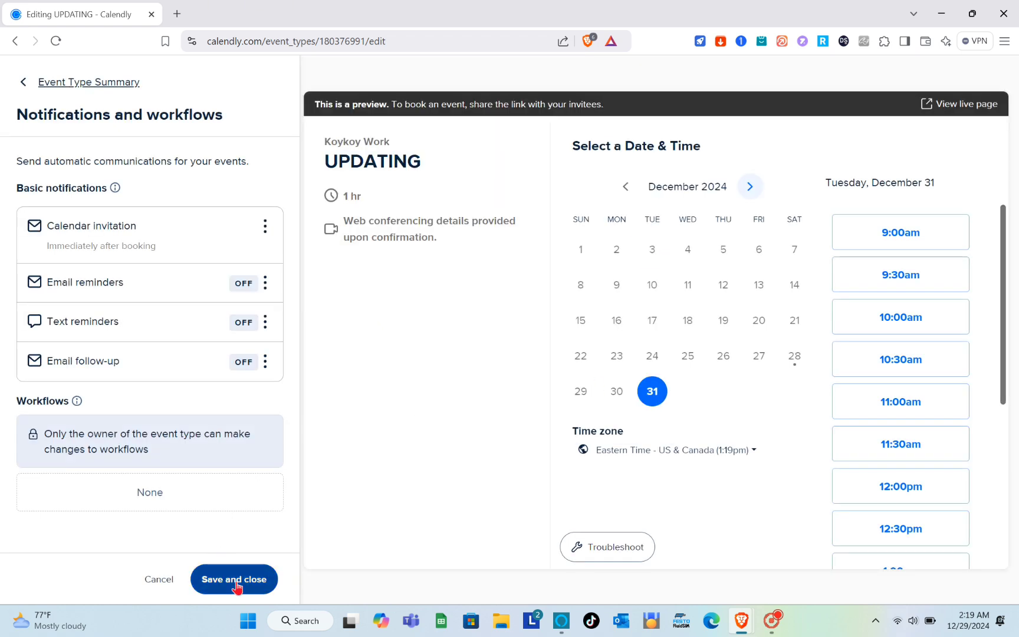
{"action": "scroll", "coordinate": [170, 514], "scroll_direction": "up", "scroll_amount": 1}
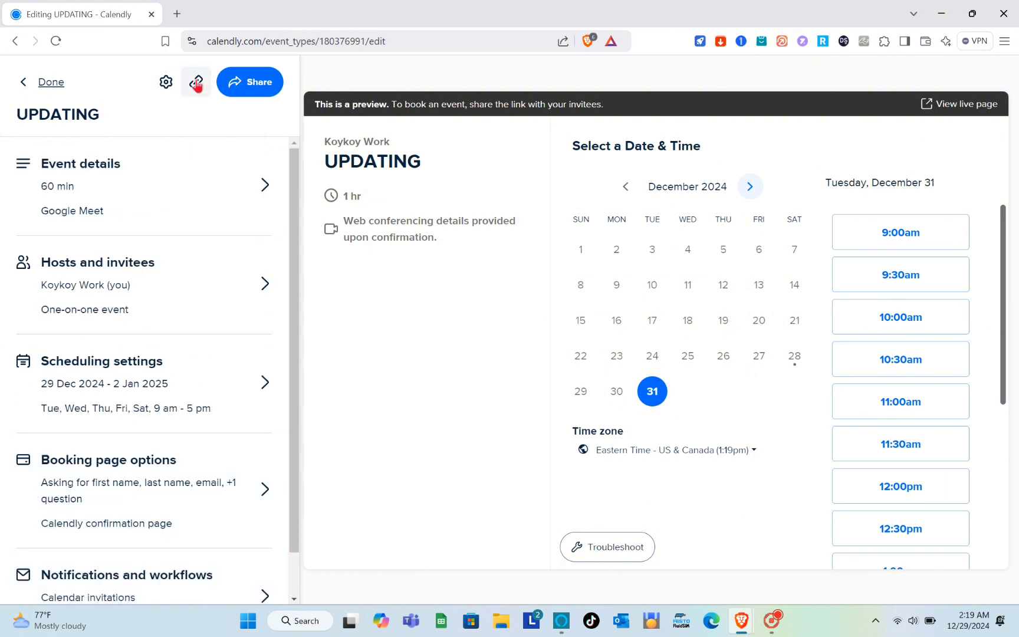
Open the event type's permissions and apply them without adding any people
{"action": "left_click", "coordinate": [166, 83]}
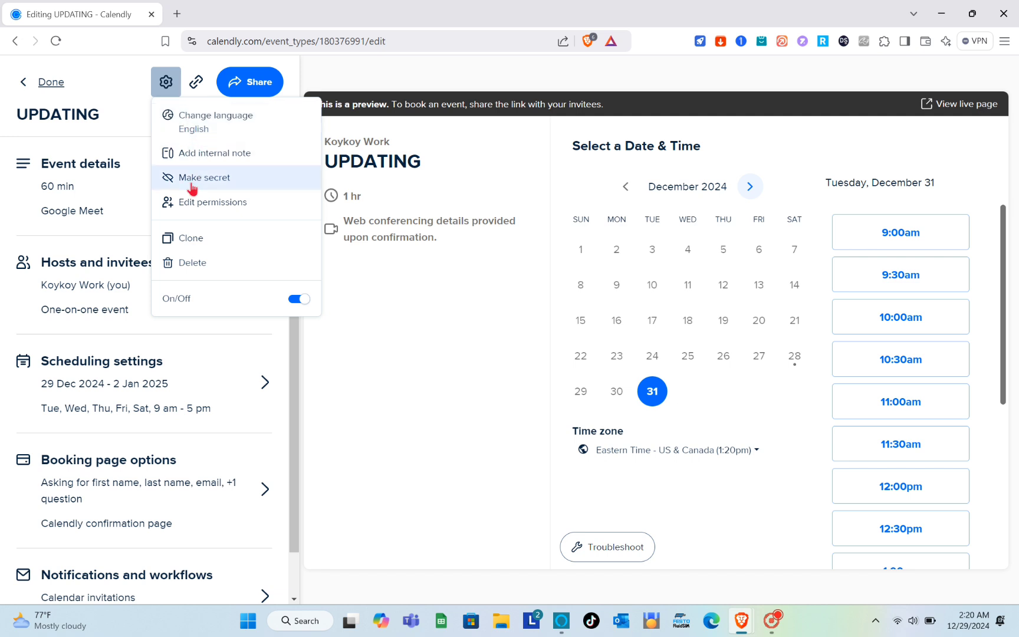
{"action": "left_click", "coordinate": [197, 203]}
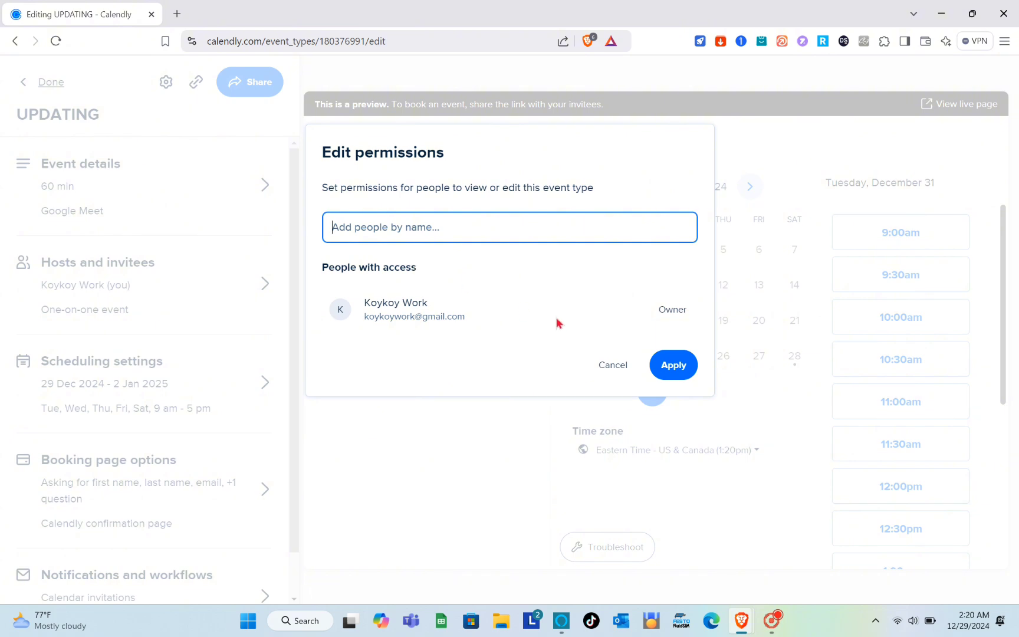
{"action": "left_click", "coordinate": [673, 374]}
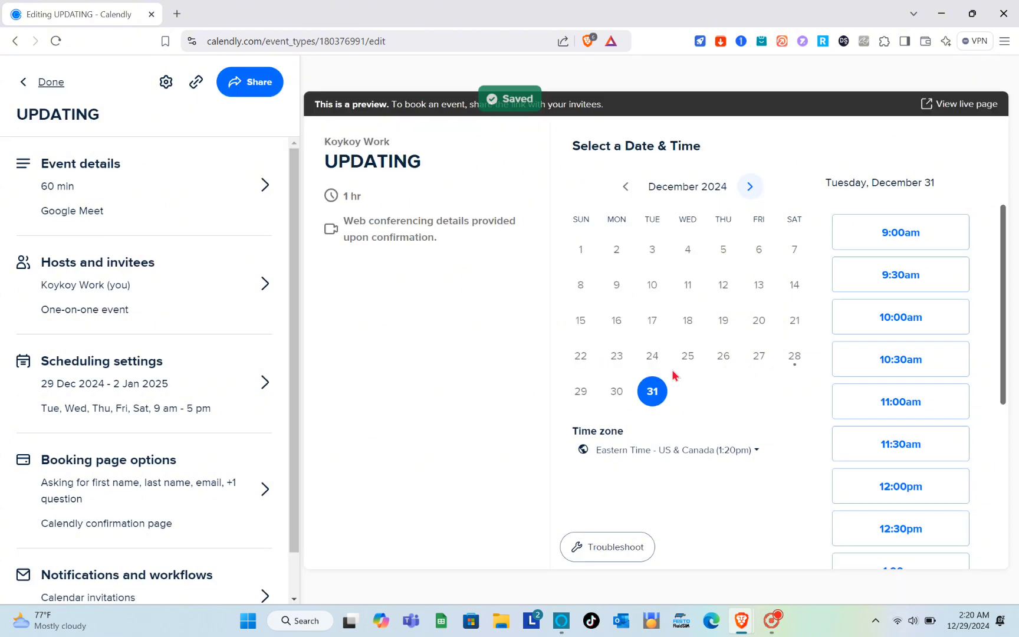
Open the invitee language setting and confirm English for the event's booking page
{"action": "left_click", "coordinate": [167, 84]}
{"action": "left_click", "coordinate": [167, 84]}
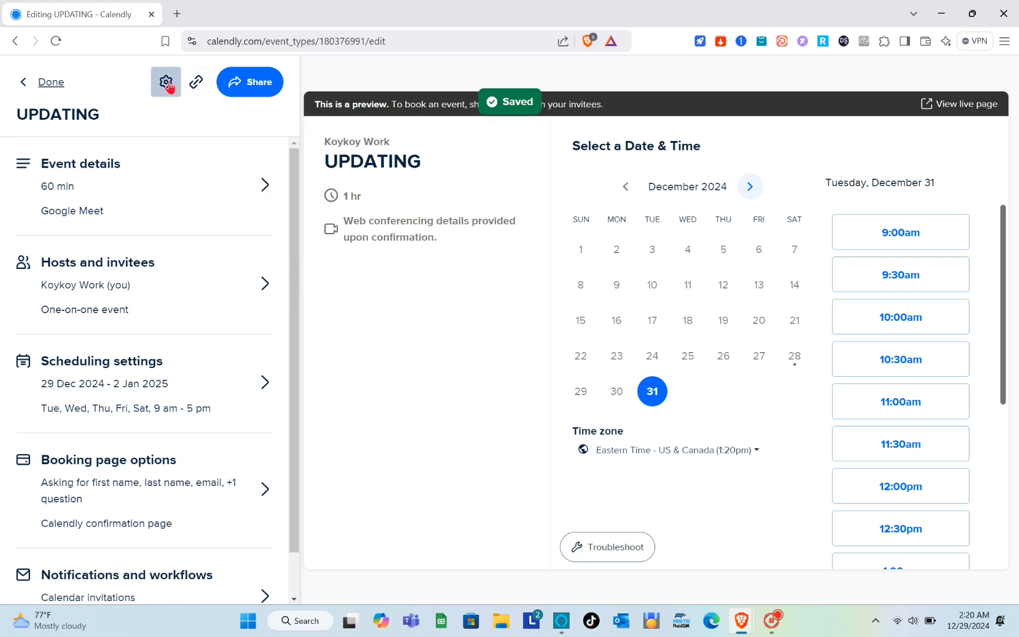
{"action": "left_click", "coordinate": [166, 83]}
{"action": "left_click", "coordinate": [200, 121]}
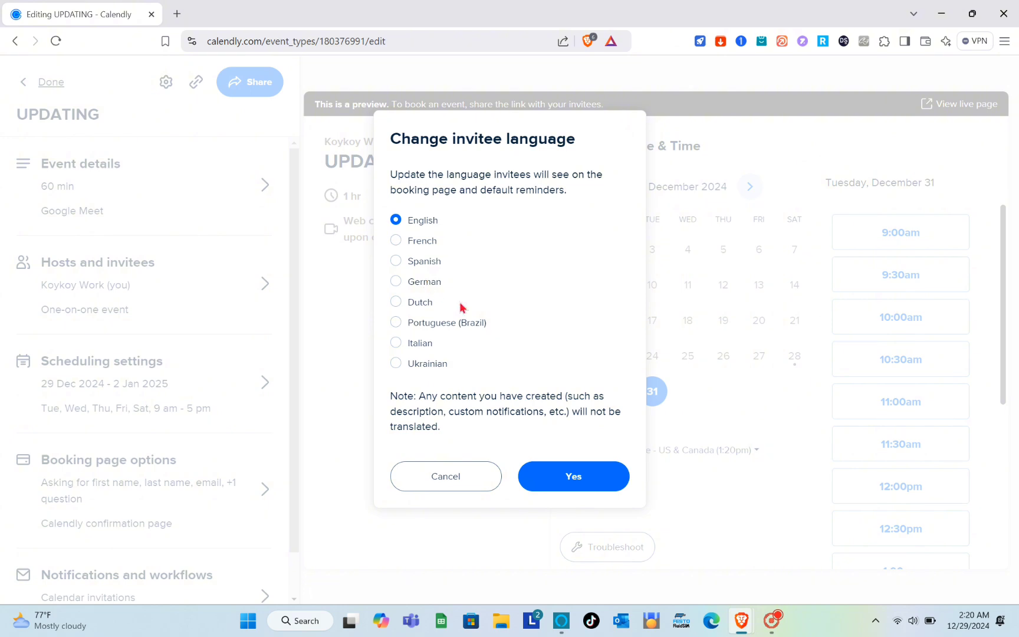
{"action": "left_click", "coordinate": [575, 477]}
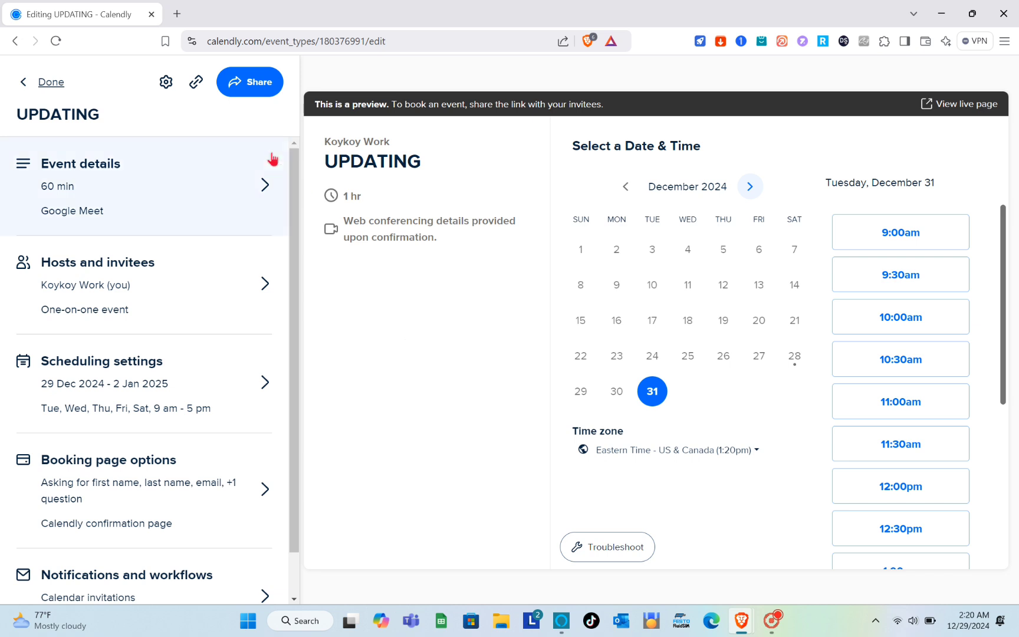
Open the event's sharing options, copy its scheduling link and make the link expire after the first booking
{"action": "left_click", "coordinate": [250, 89]}
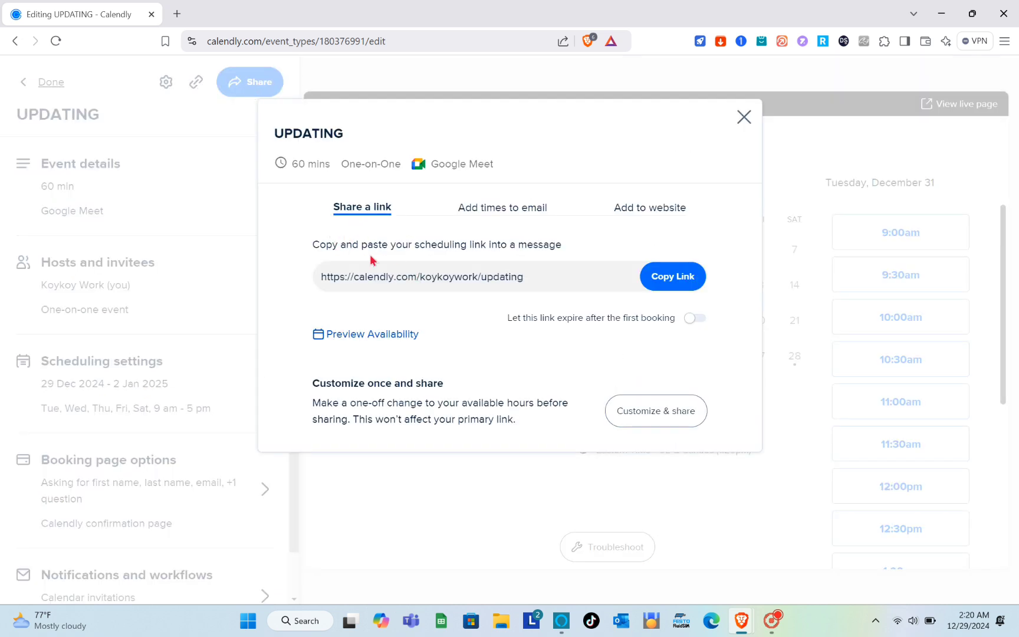
{"action": "left_click", "coordinate": [673, 289]}
{"action": "left_click", "coordinate": [687, 320]}
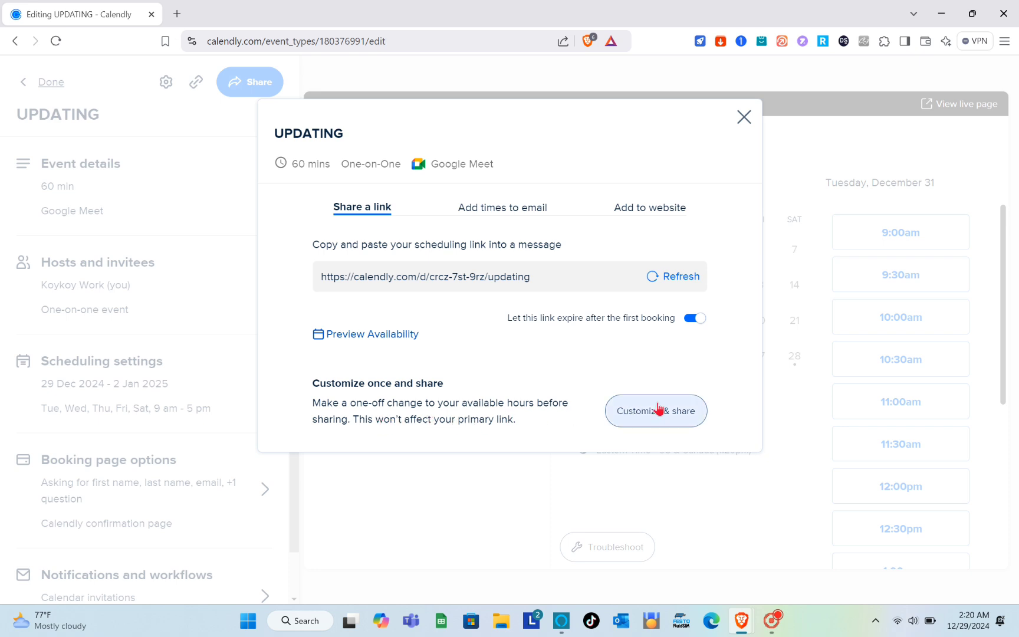
Examine the sharing option for adding dates and times to an email
{"action": "left_click", "coordinate": [501, 209]}
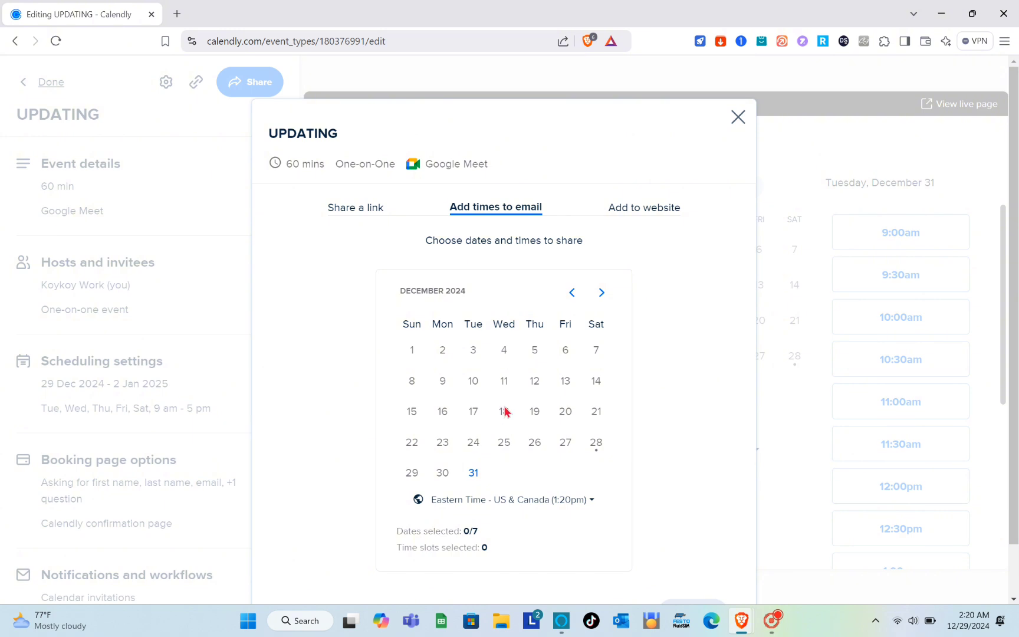
{"action": "scroll", "coordinate": [505, 412], "scroll_direction": "down", "scroll_amount": 1}
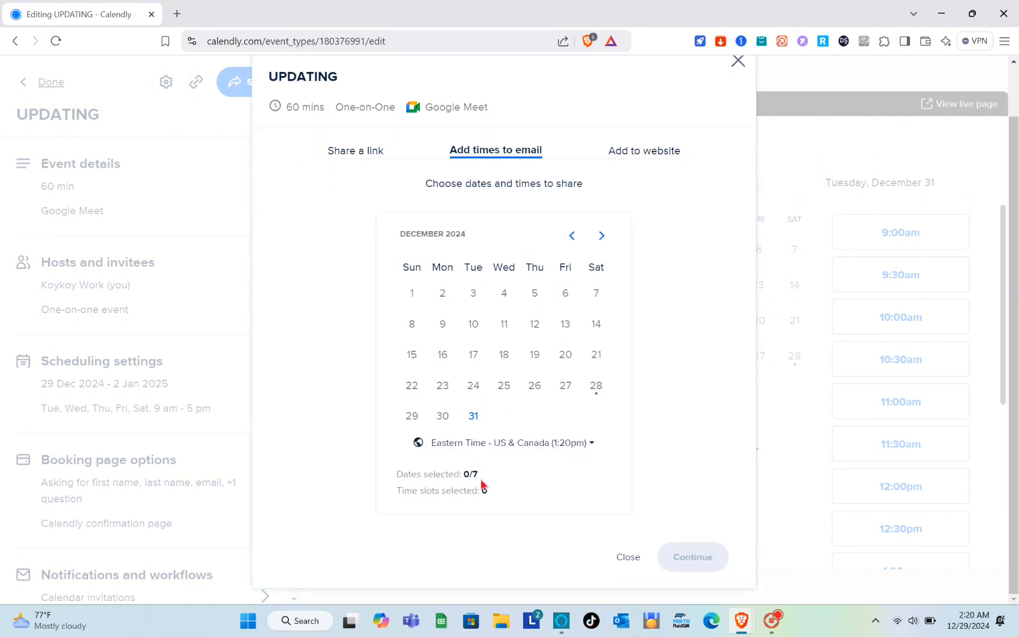
{"action": "scroll", "coordinate": [483, 485], "scroll_direction": "up", "scroll_amount": 1}
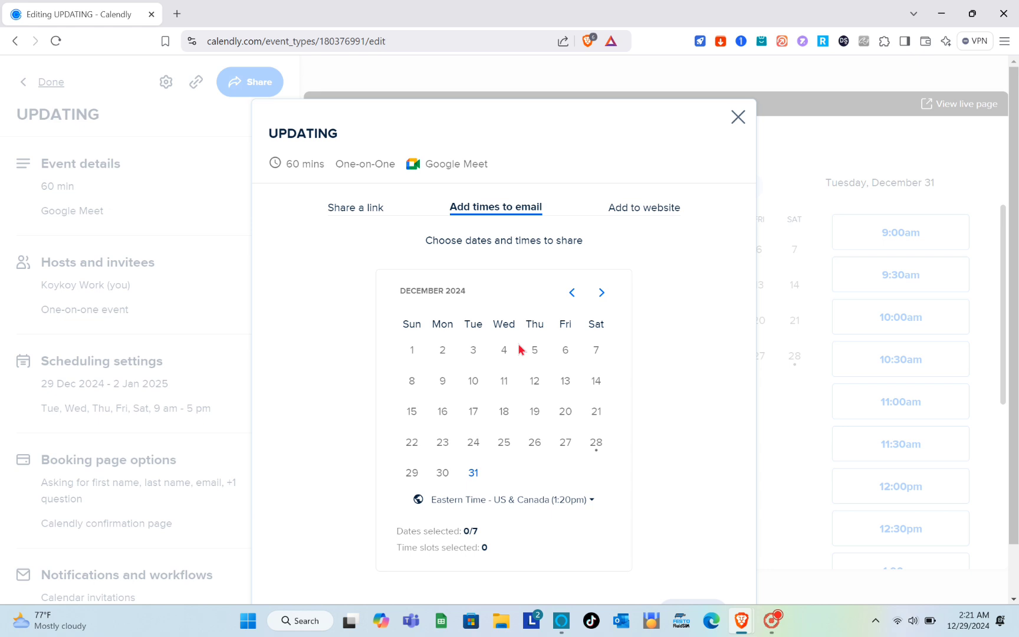
Compare the website embedding options, view the Inline embed settings and code, and close the sharing options
{"action": "left_click", "coordinate": [629, 209]}
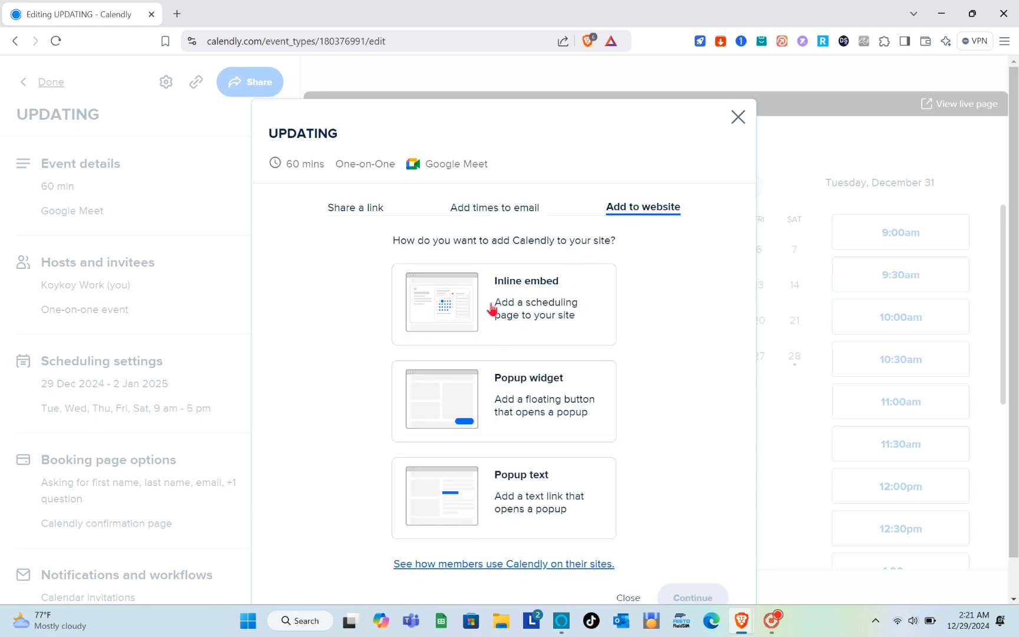
{"action": "scroll", "coordinate": [544, 258], "scroll_direction": "down", "scroll_amount": 1}
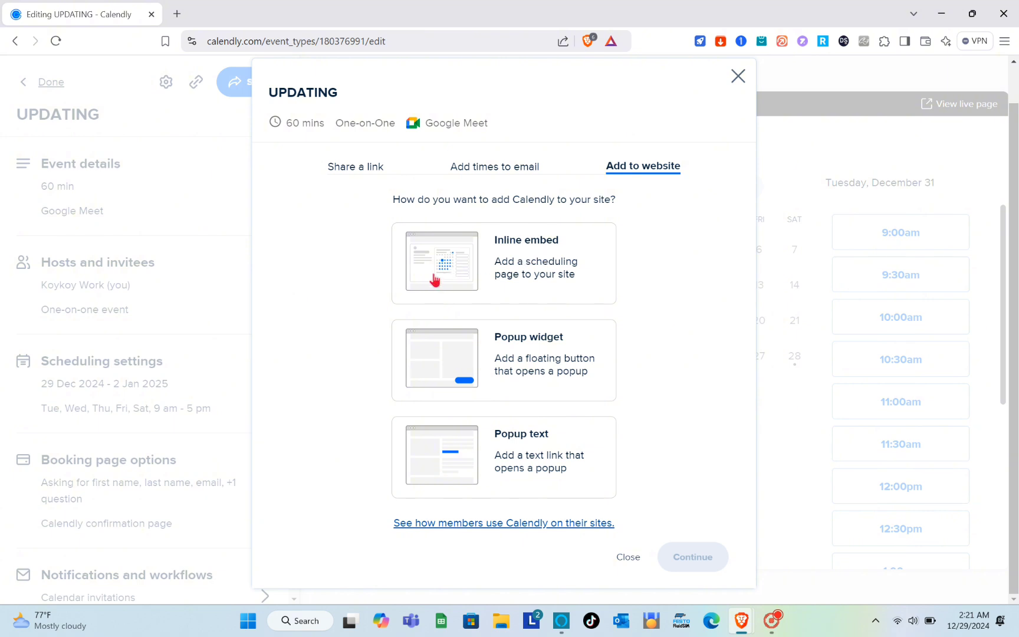
{"action": "left_click", "coordinate": [458, 281]}
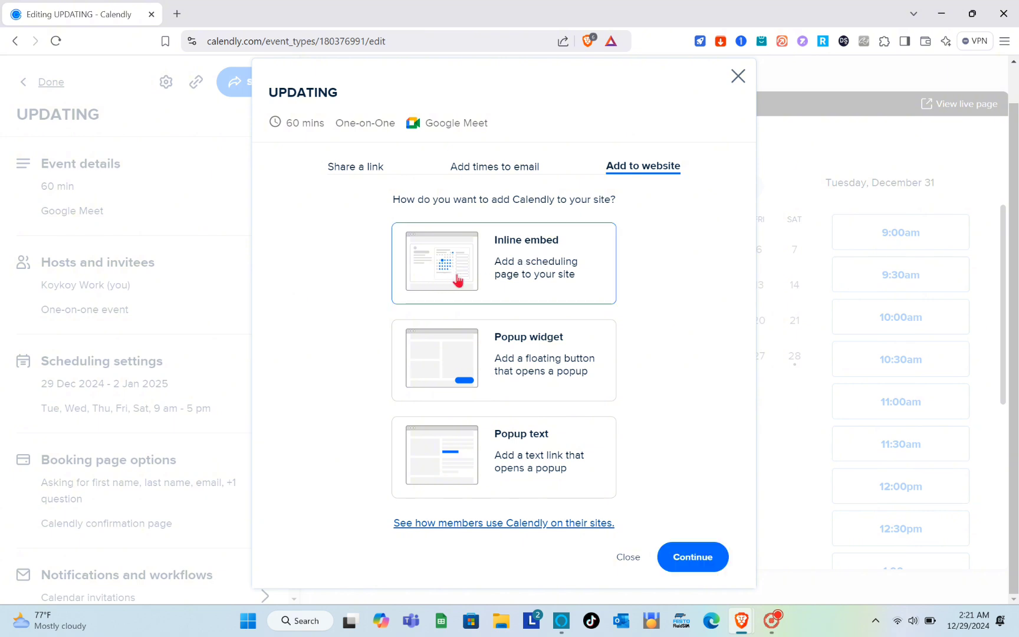
{"action": "left_click", "coordinate": [463, 354]}
{"action": "left_click", "coordinate": [469, 452]}
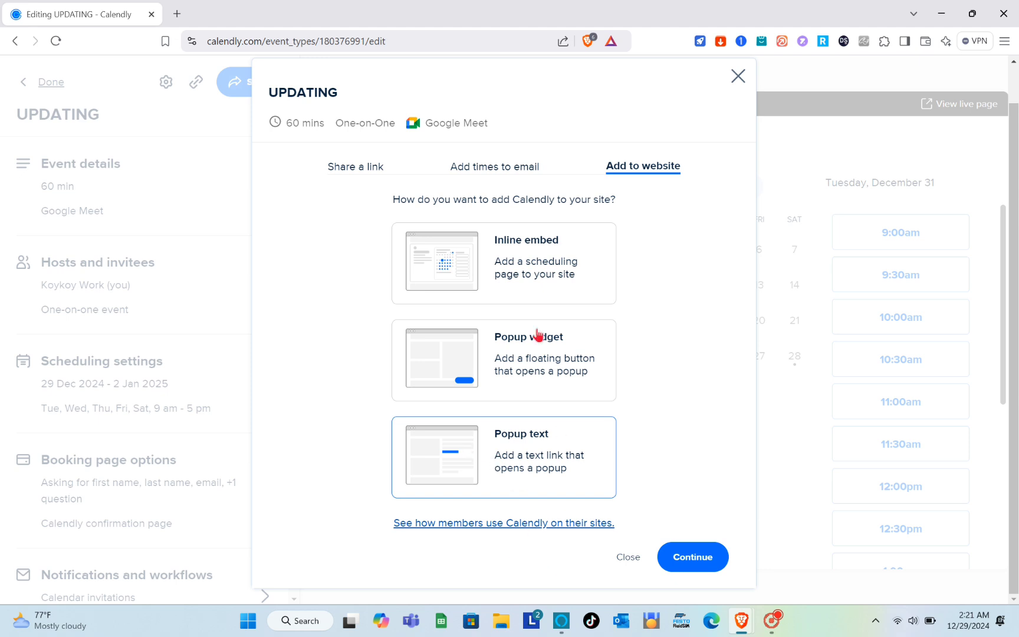
{"action": "left_click", "coordinate": [462, 278]}
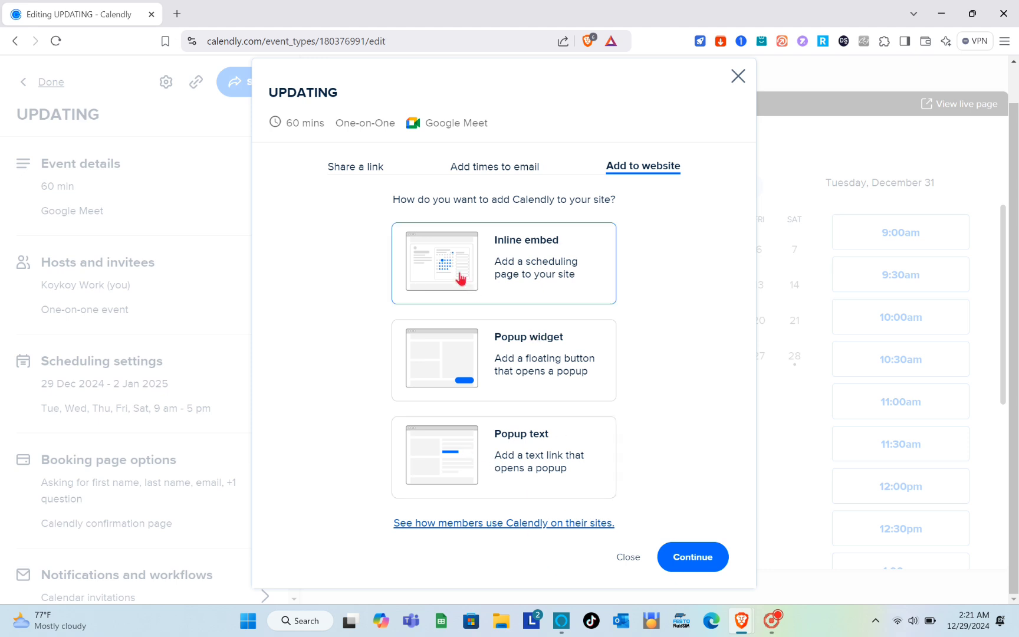
{"action": "left_click", "coordinate": [707, 564]}
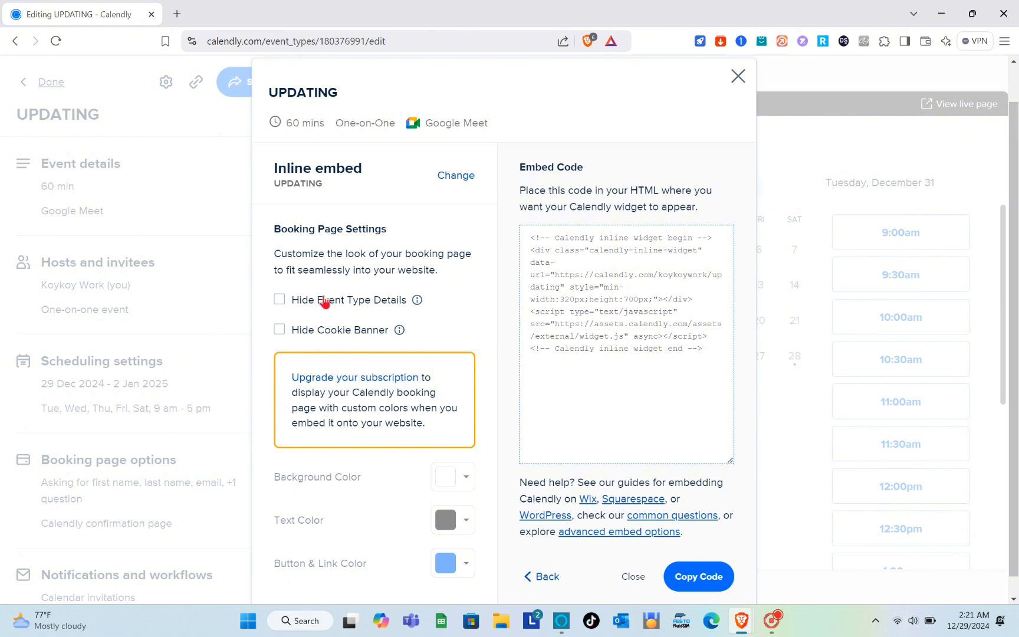
{"action": "left_click", "coordinate": [737, 76]}
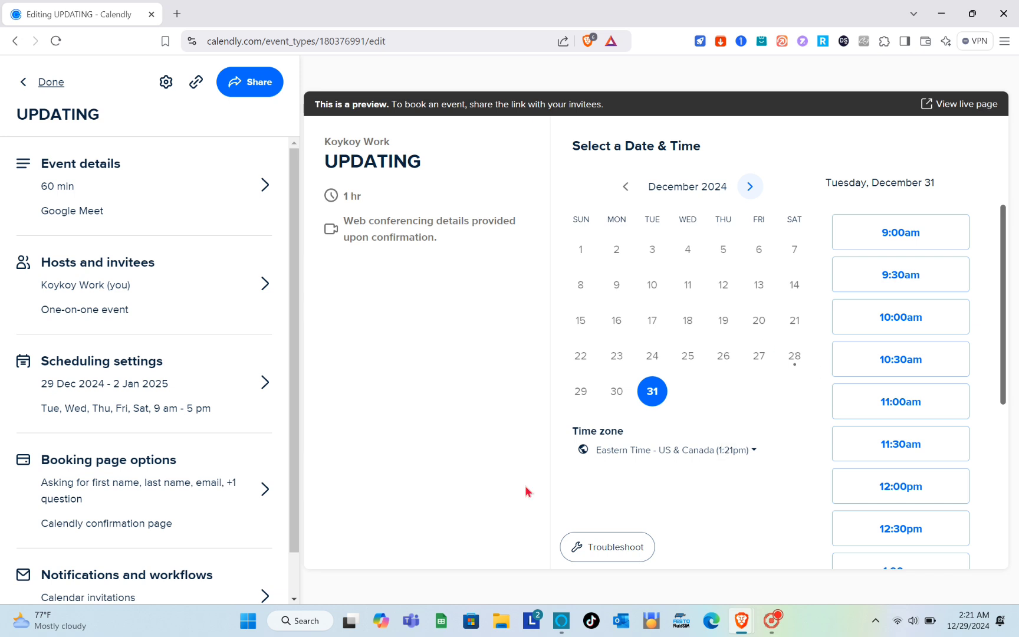
Open the event's live booking page, view January 2025 and return to December 2024
{"action": "left_click", "coordinate": [967, 109]}
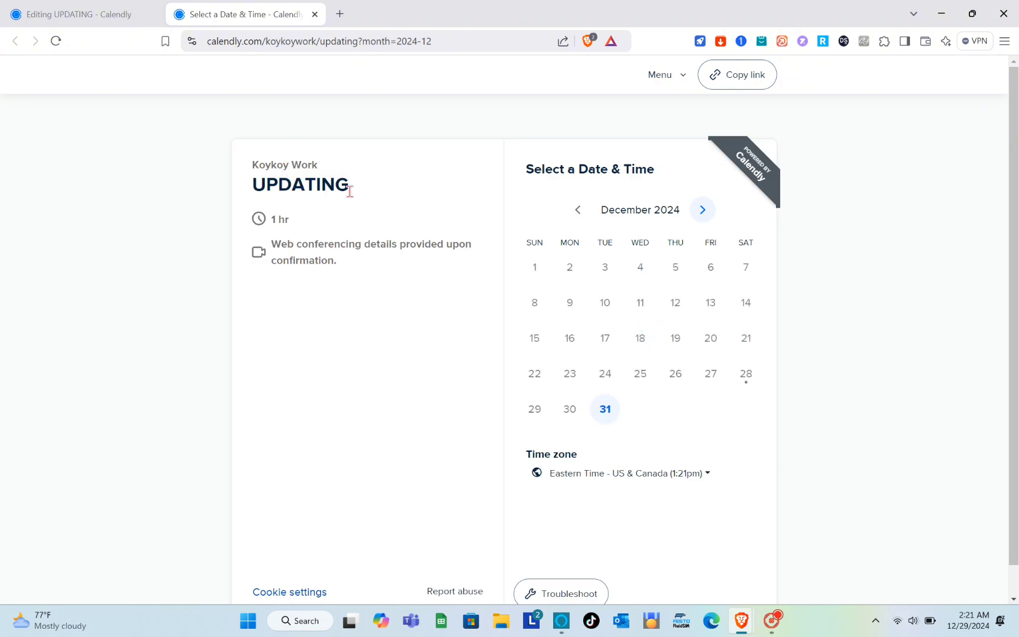
{"action": "scroll", "coordinate": [362, 243], "scroll_direction": "down", "scroll_amount": 1}
{"action": "scroll", "coordinate": [364, 251], "scroll_direction": "up", "scroll_amount": 1}
{"action": "left_click", "coordinate": [703, 210]}
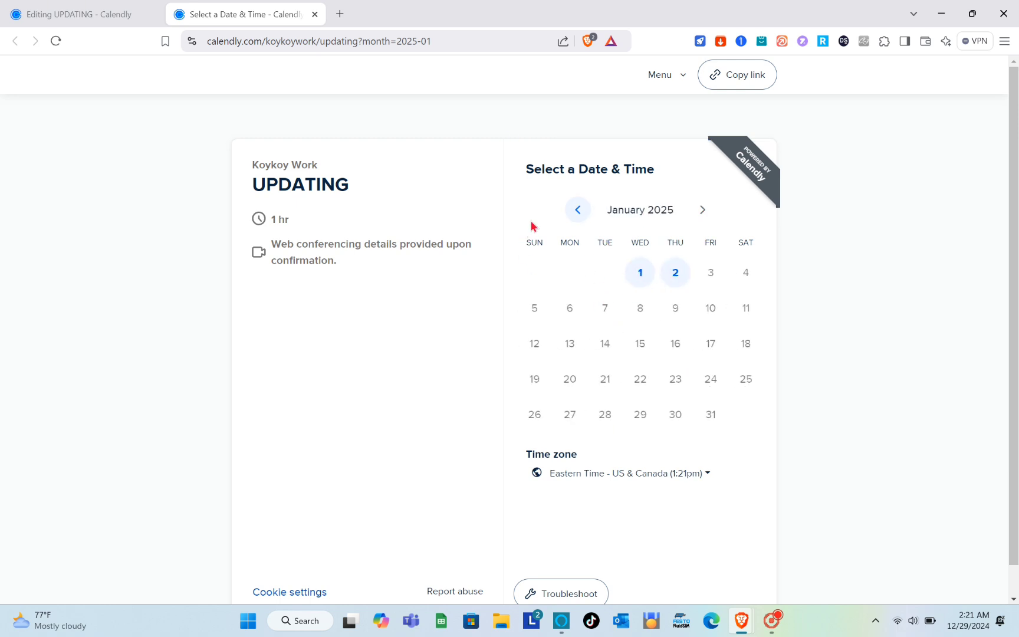
{"action": "left_click", "coordinate": [578, 210]}
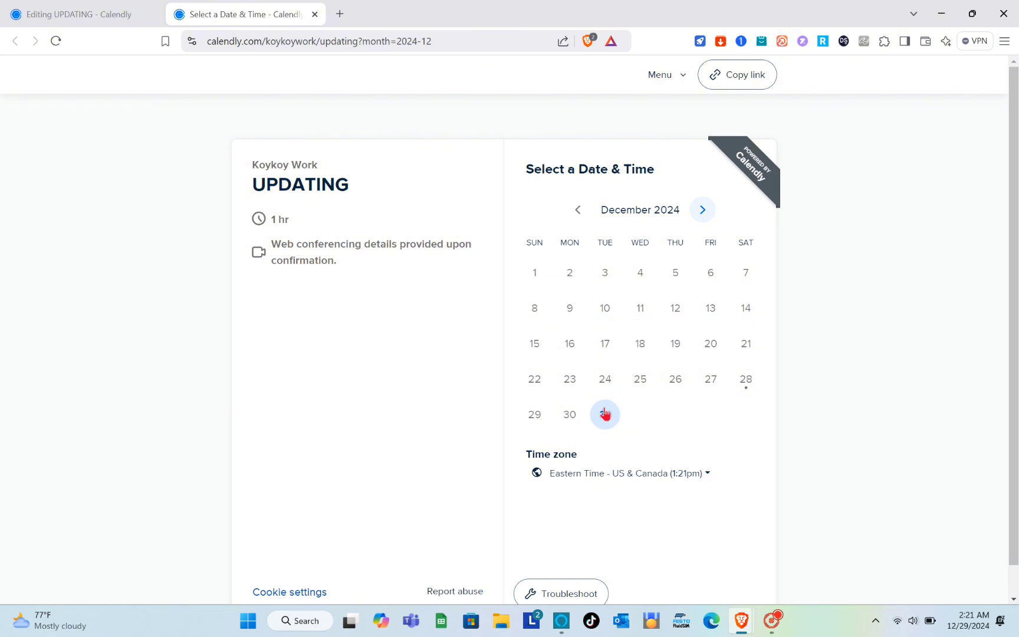
Select the 2:00pm slot on December 31, 2024 and continue to the booking details form
{"action": "left_click", "coordinate": [605, 414]}
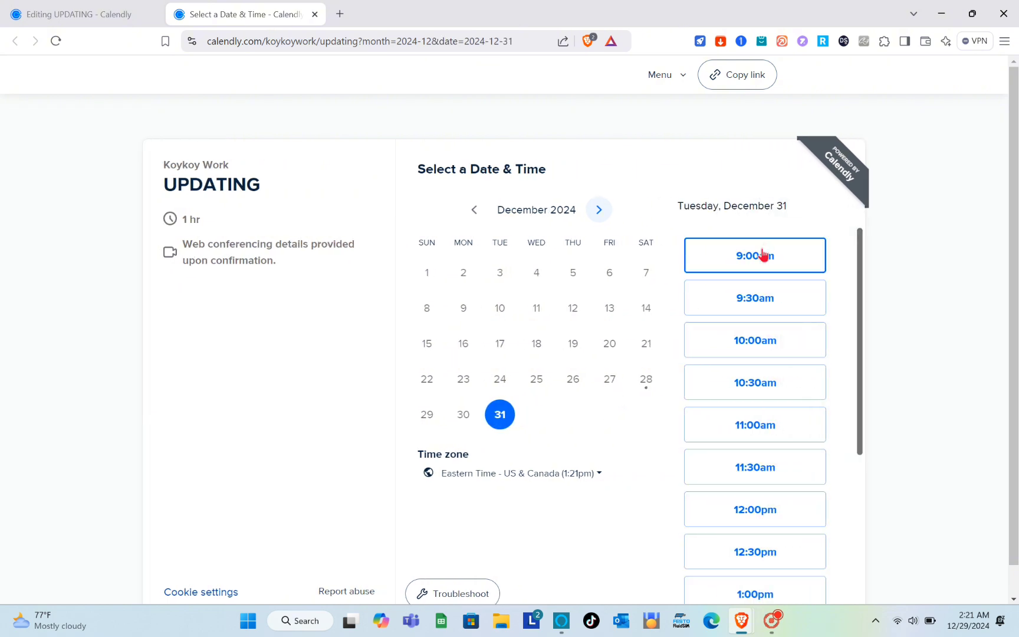
{"action": "scroll", "coordinate": [762, 271], "scroll_direction": "down", "scroll_amount": 5}
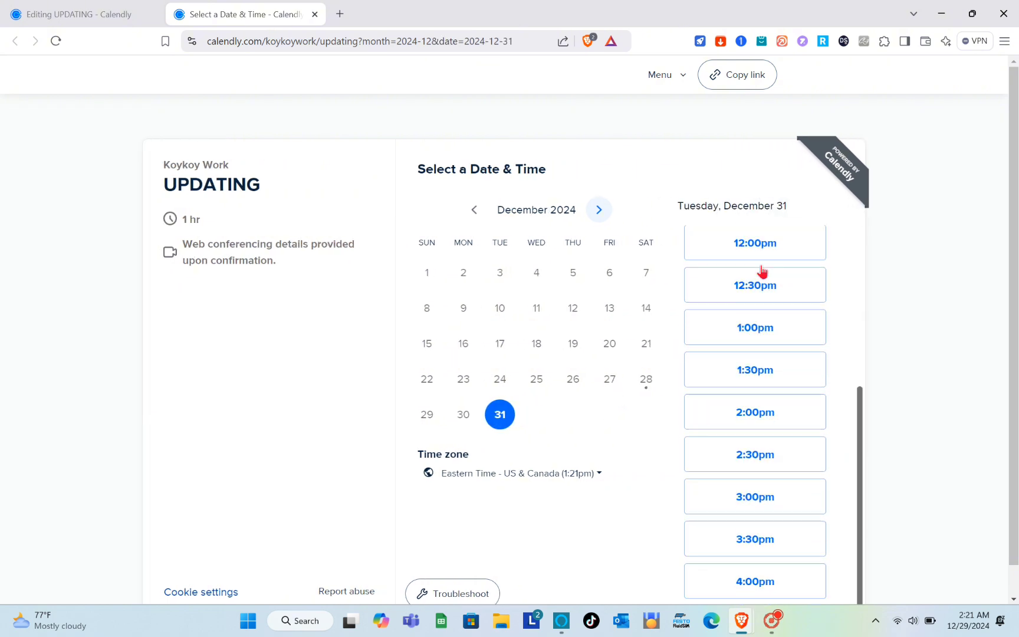
{"action": "scroll", "coordinate": [762, 271], "scroll_direction": "down", "scroll_amount": 1}
{"action": "left_click", "coordinate": [758, 390]}
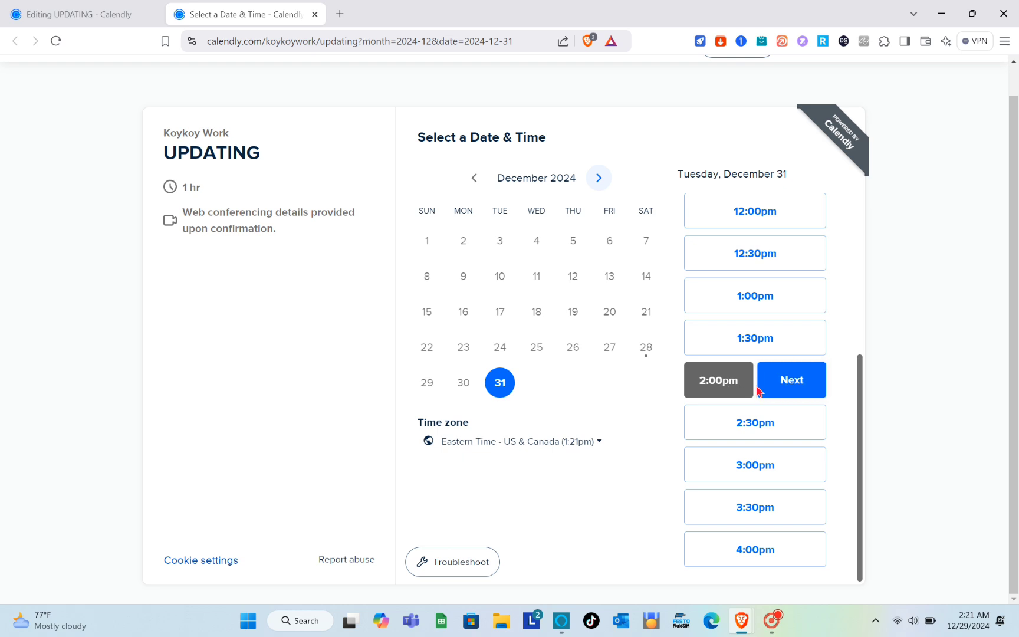
{"action": "left_click", "coordinate": [793, 379]}
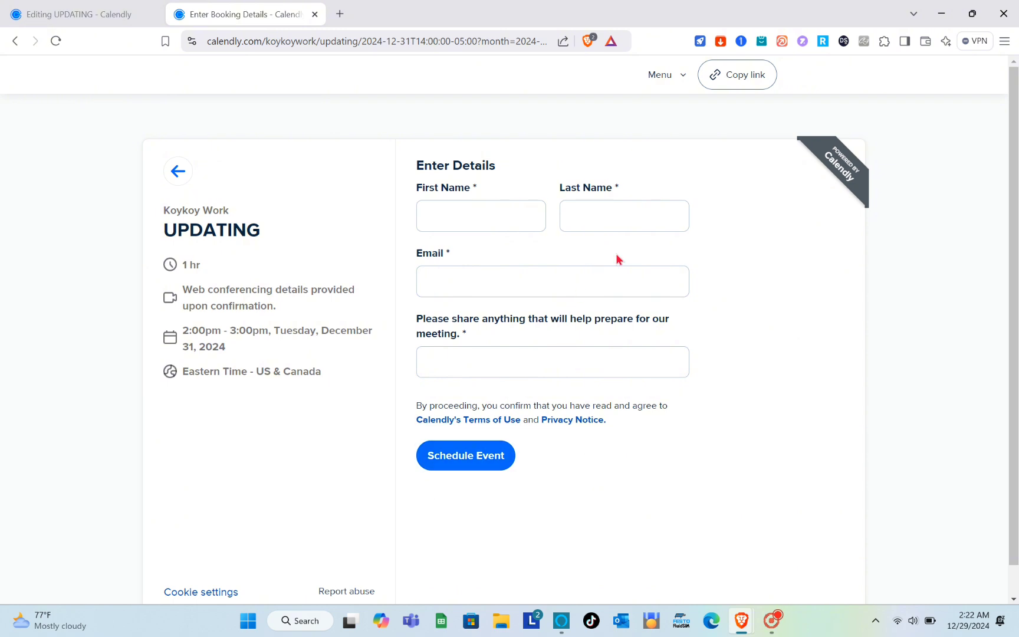
Examine the invitee details form and go back to the date and time selection
{"action": "scroll", "coordinate": [626, 246], "scroll_direction": "down", "scroll_amount": 1}
{"action": "scroll", "coordinate": [626, 246], "scroll_direction": "up", "scroll_amount": 1}
{"action": "scroll", "coordinate": [627, 245], "scroll_direction": "up", "scroll_amount": 1}
{"action": "left_click", "coordinate": [188, 171]}
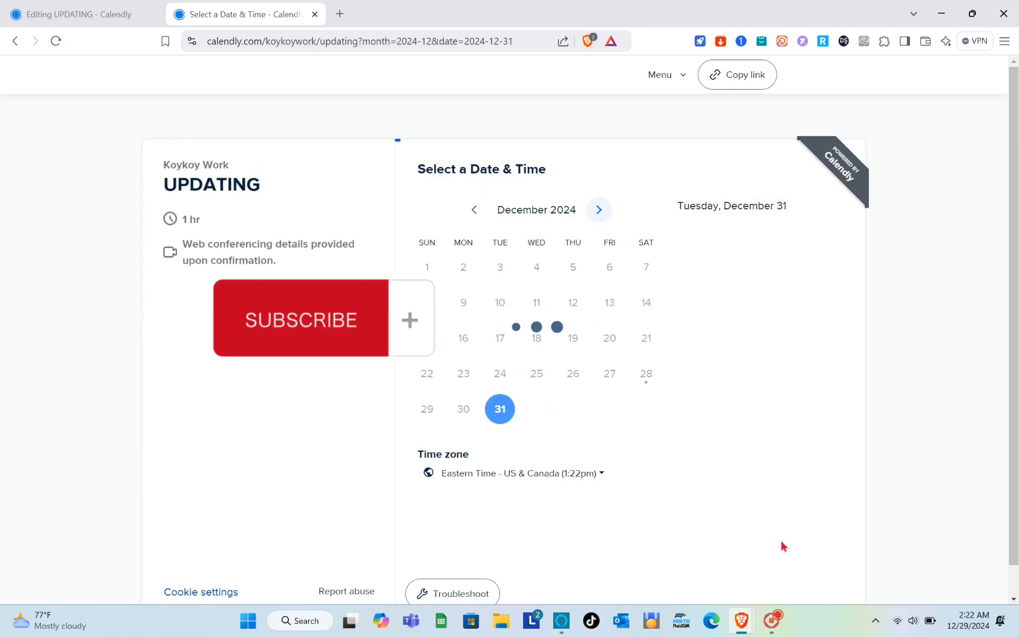